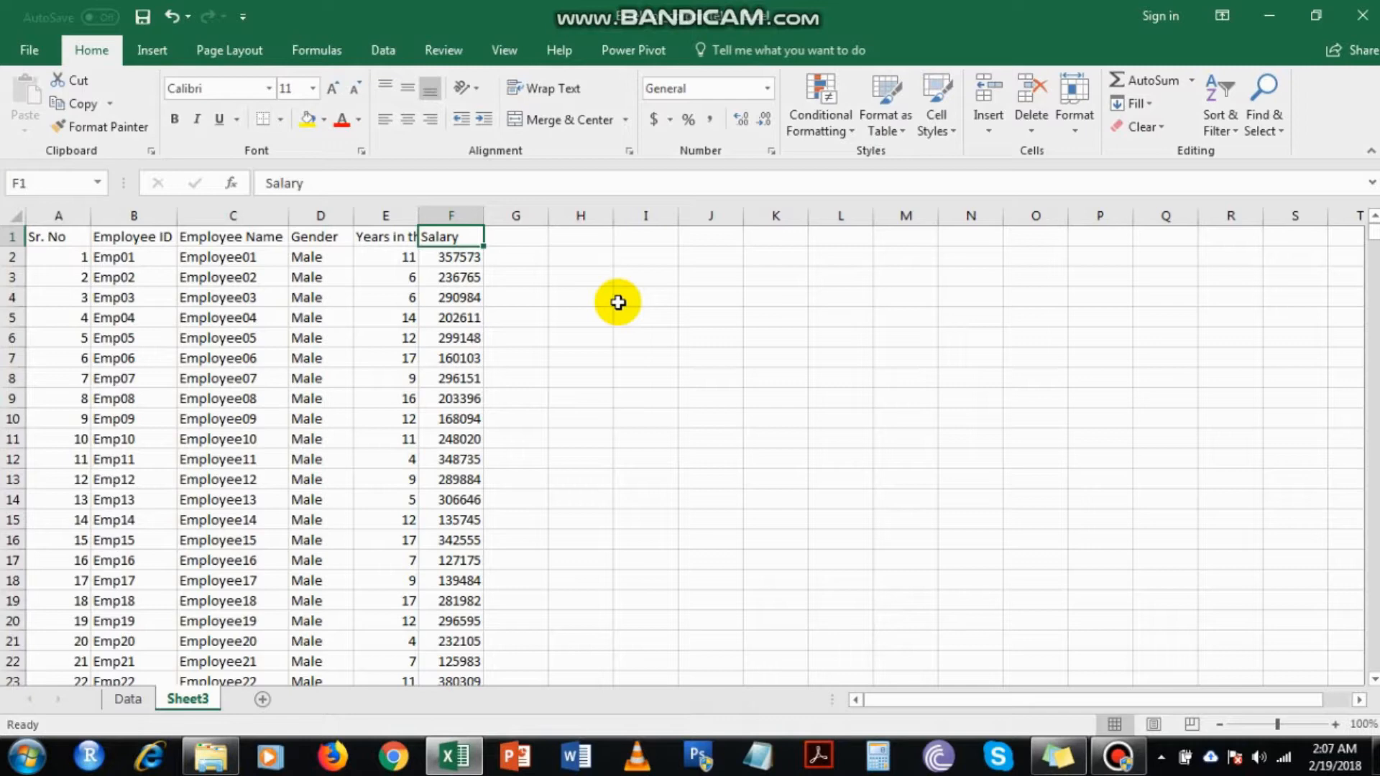
- Enter the heading "Pivot Table Steps" in cell H2 of Sheet3
left_click(599, 253)
type("P")
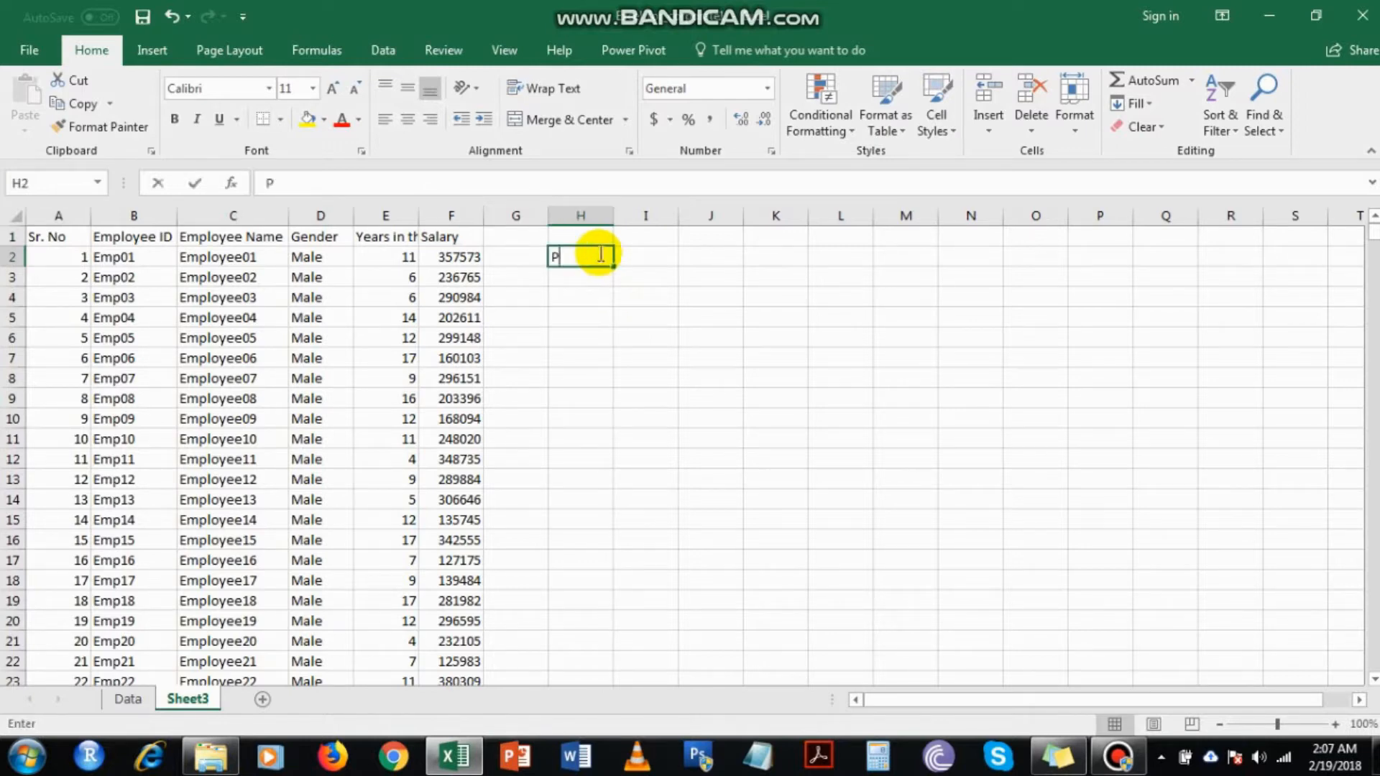
type("ivot Table Steps")
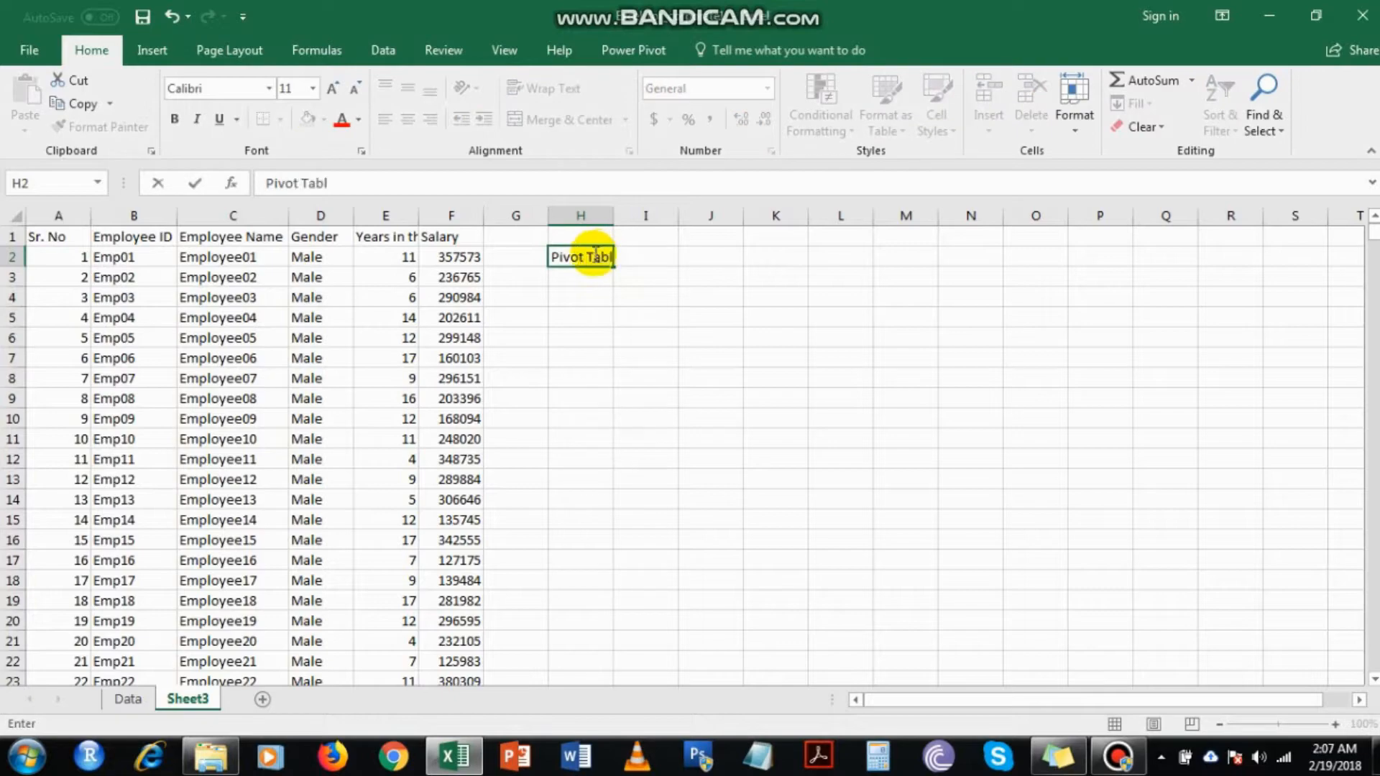
key("Return")
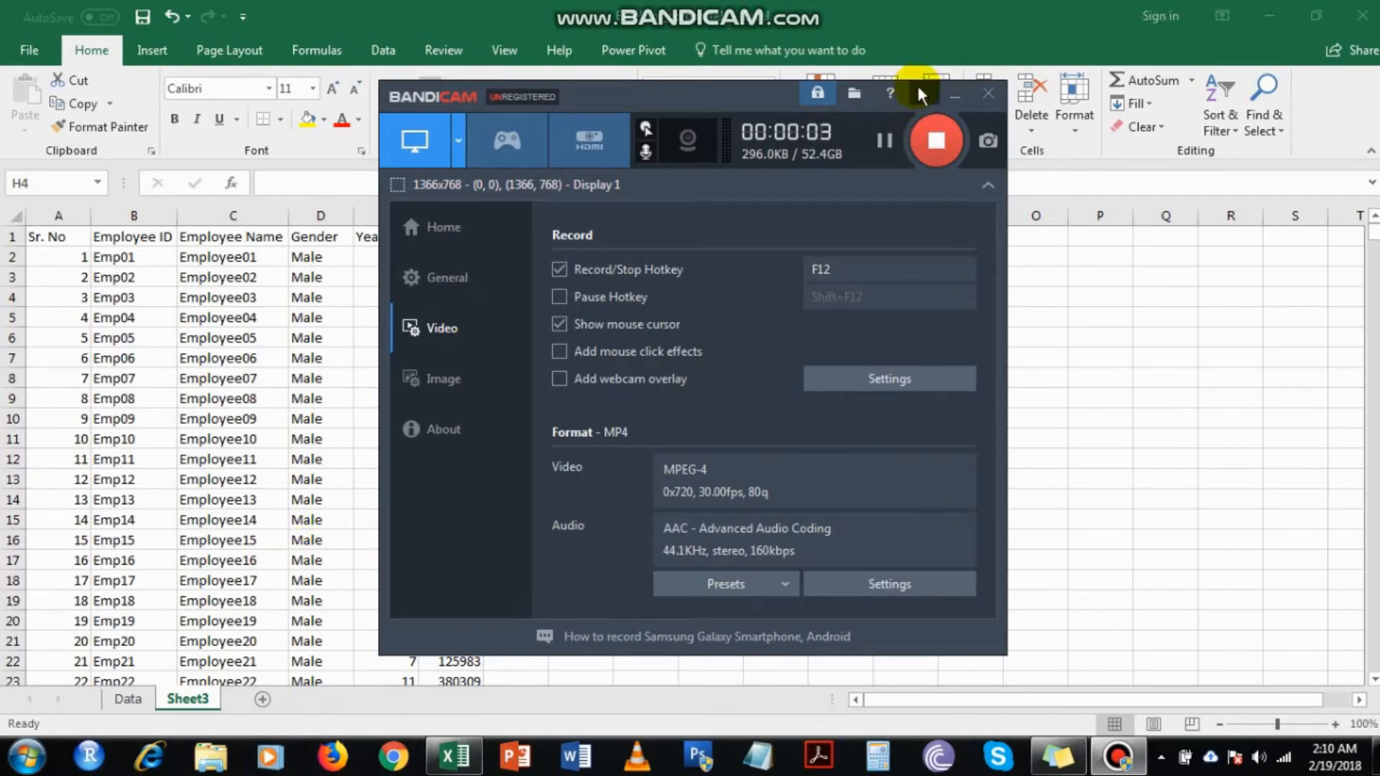
left_click(955, 94)
left_click(573, 282)
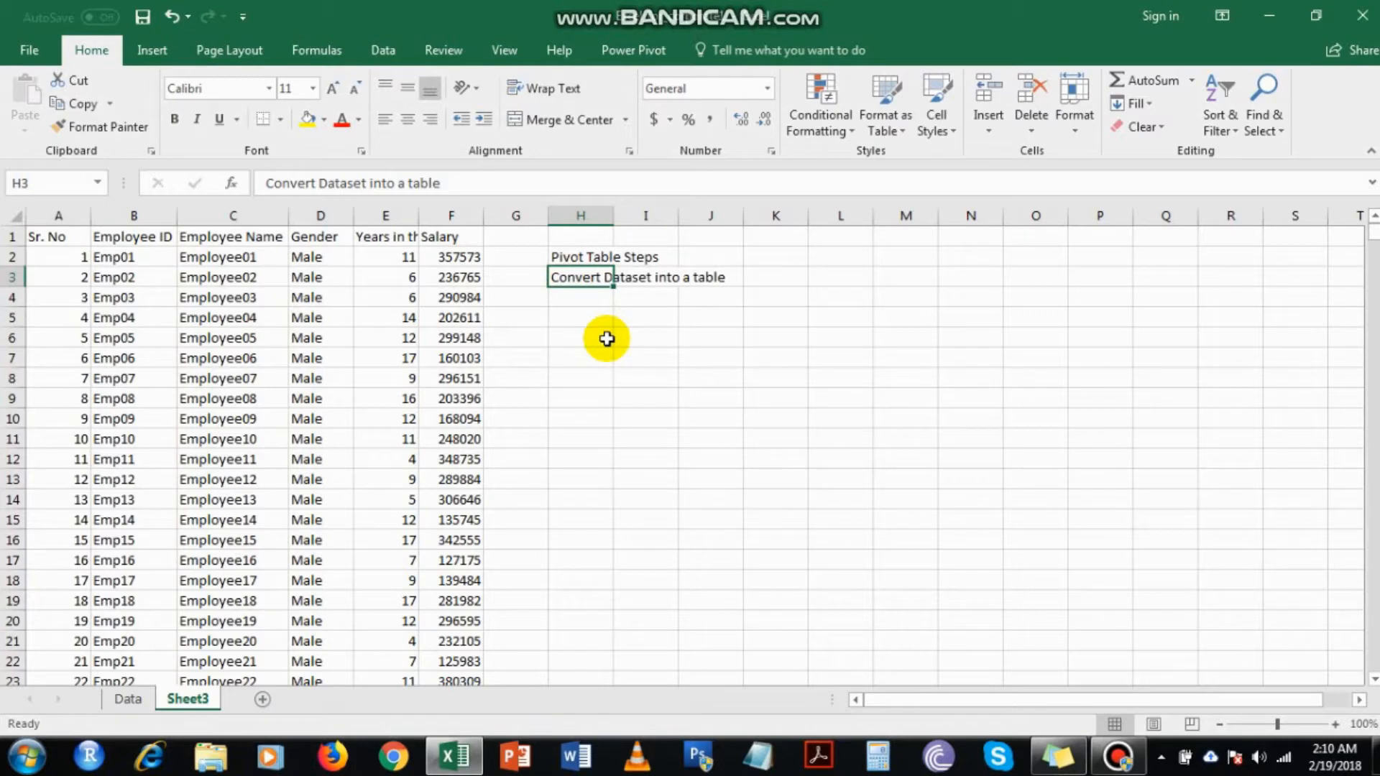
left_click(1120, 764)
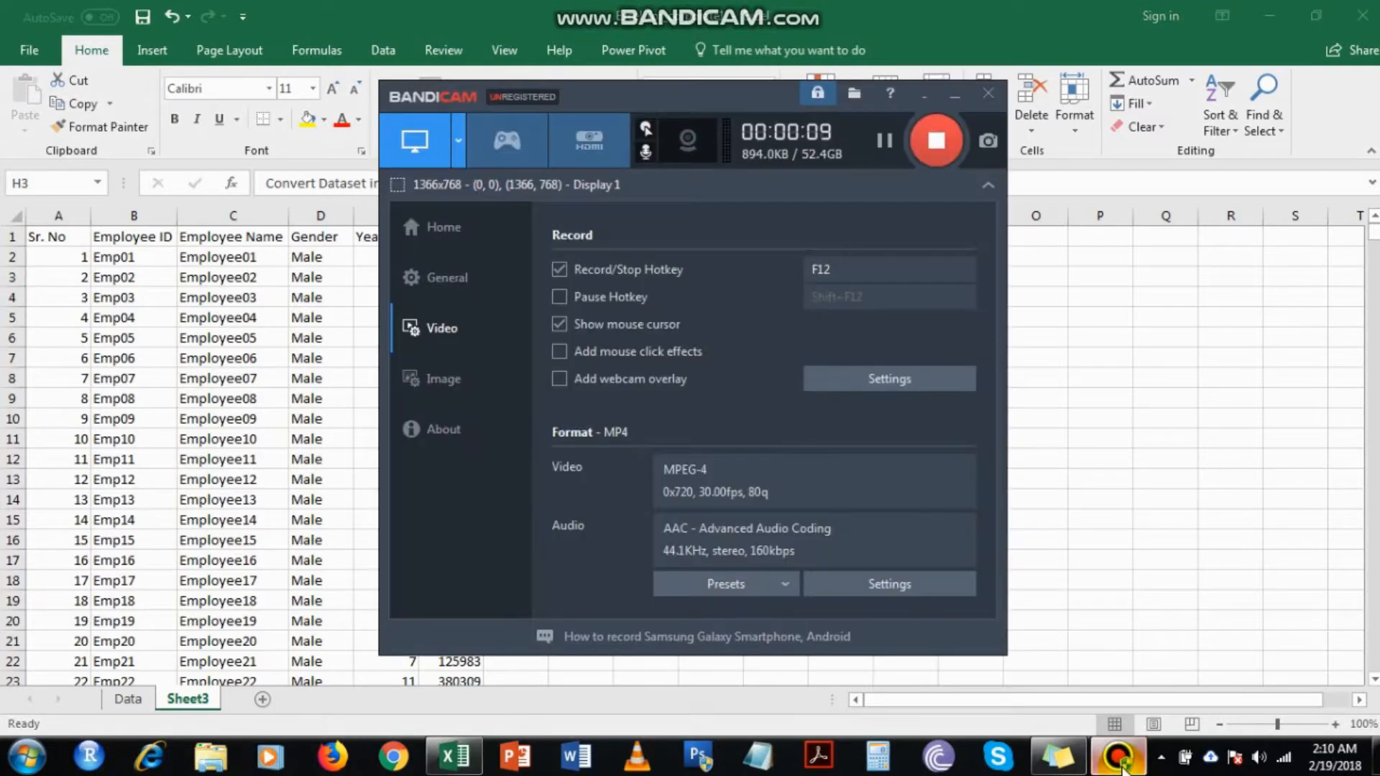
left_click(1120, 764)
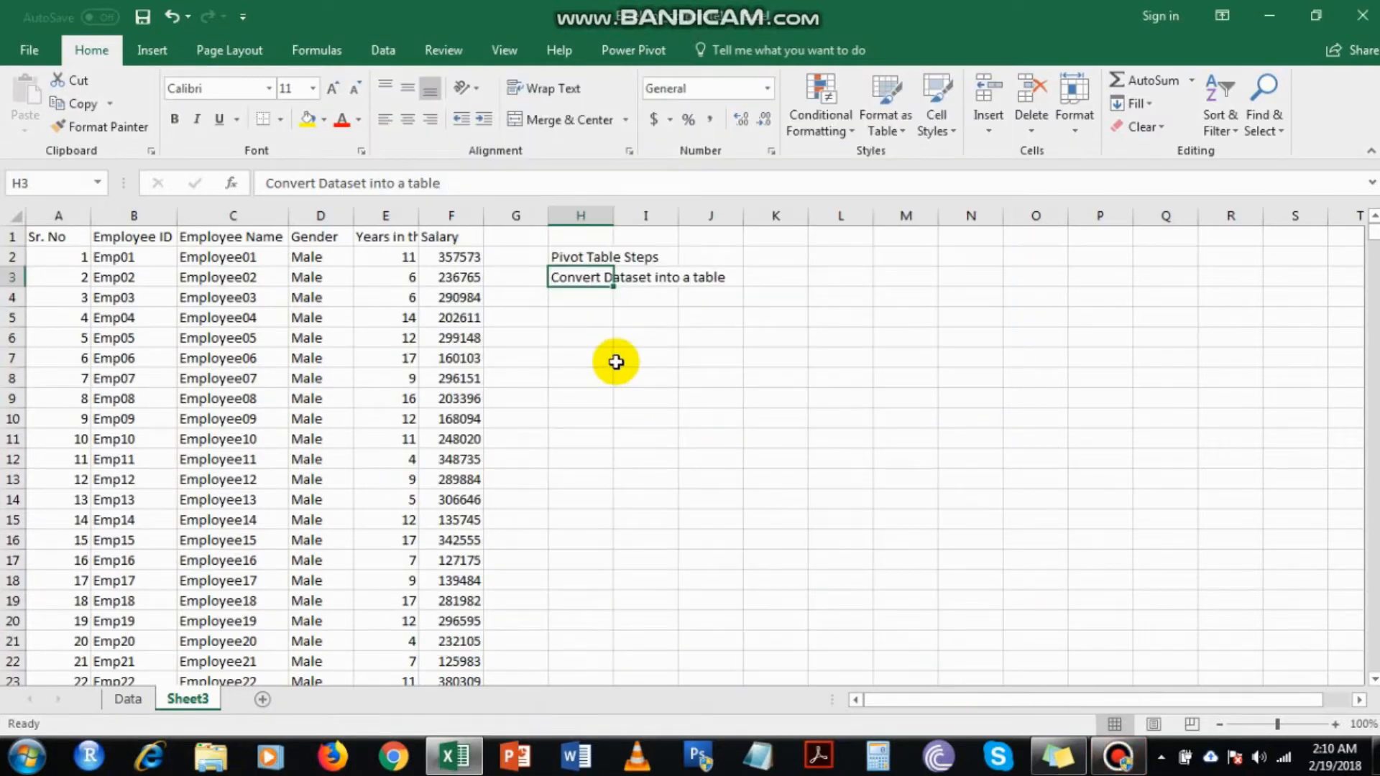
- Enter "Give Table a name" in cell H4 as the second item of the steps list
key("Return")
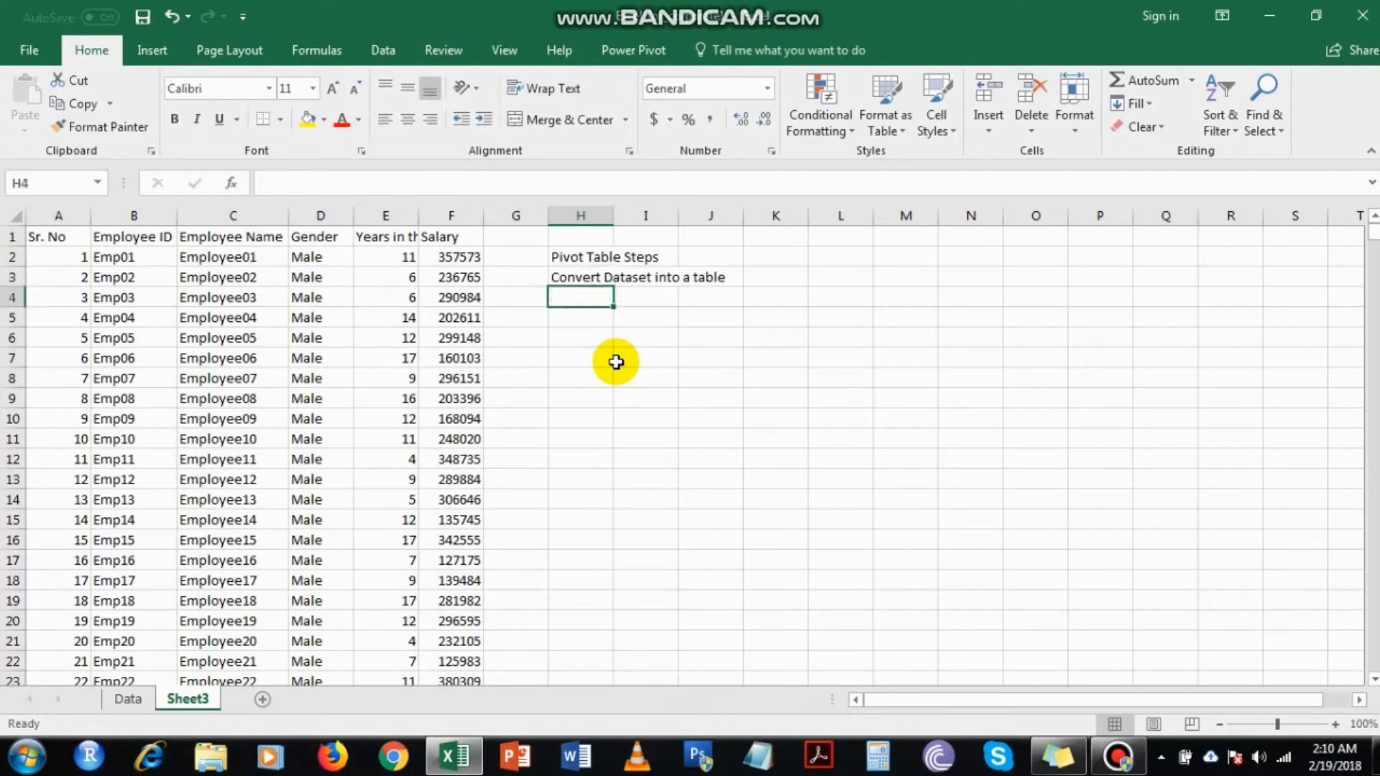
type("Give Ta")
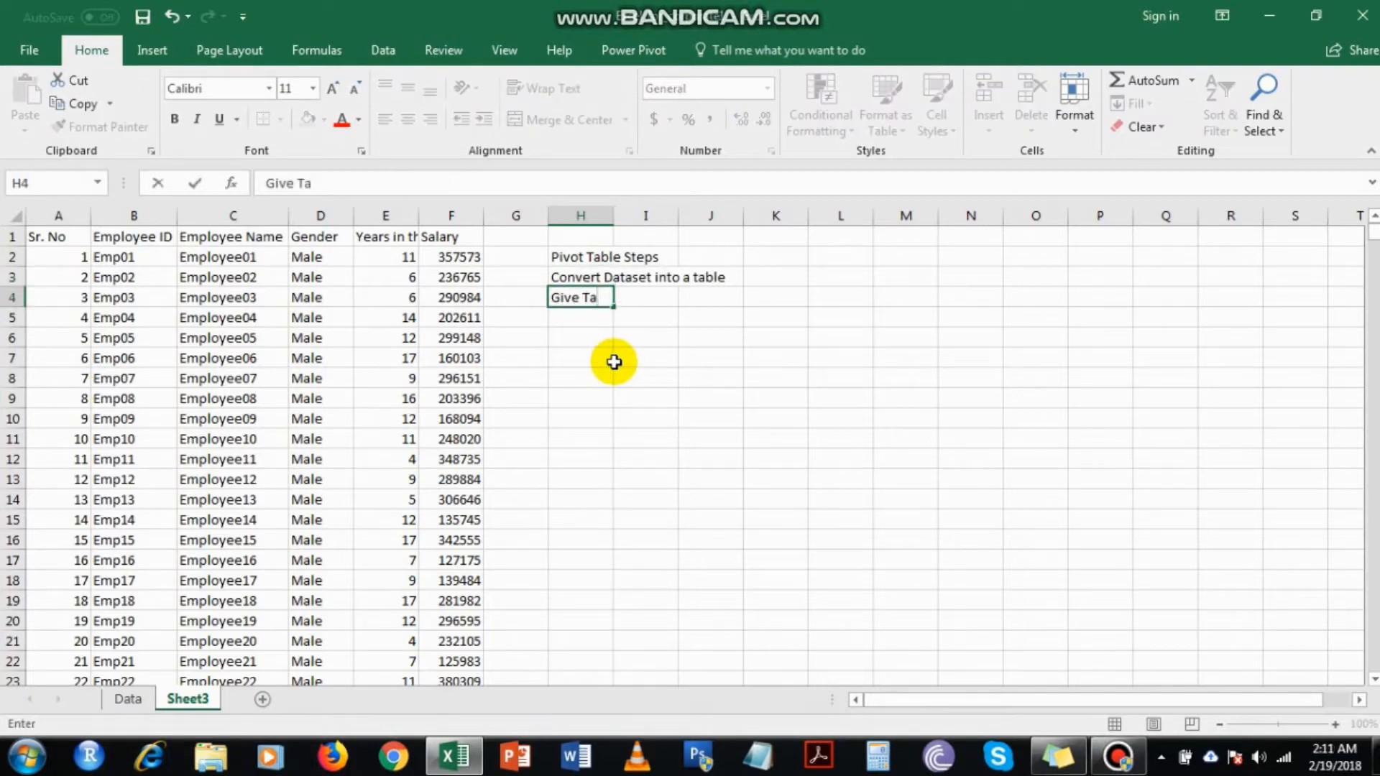
type("ble a anm")
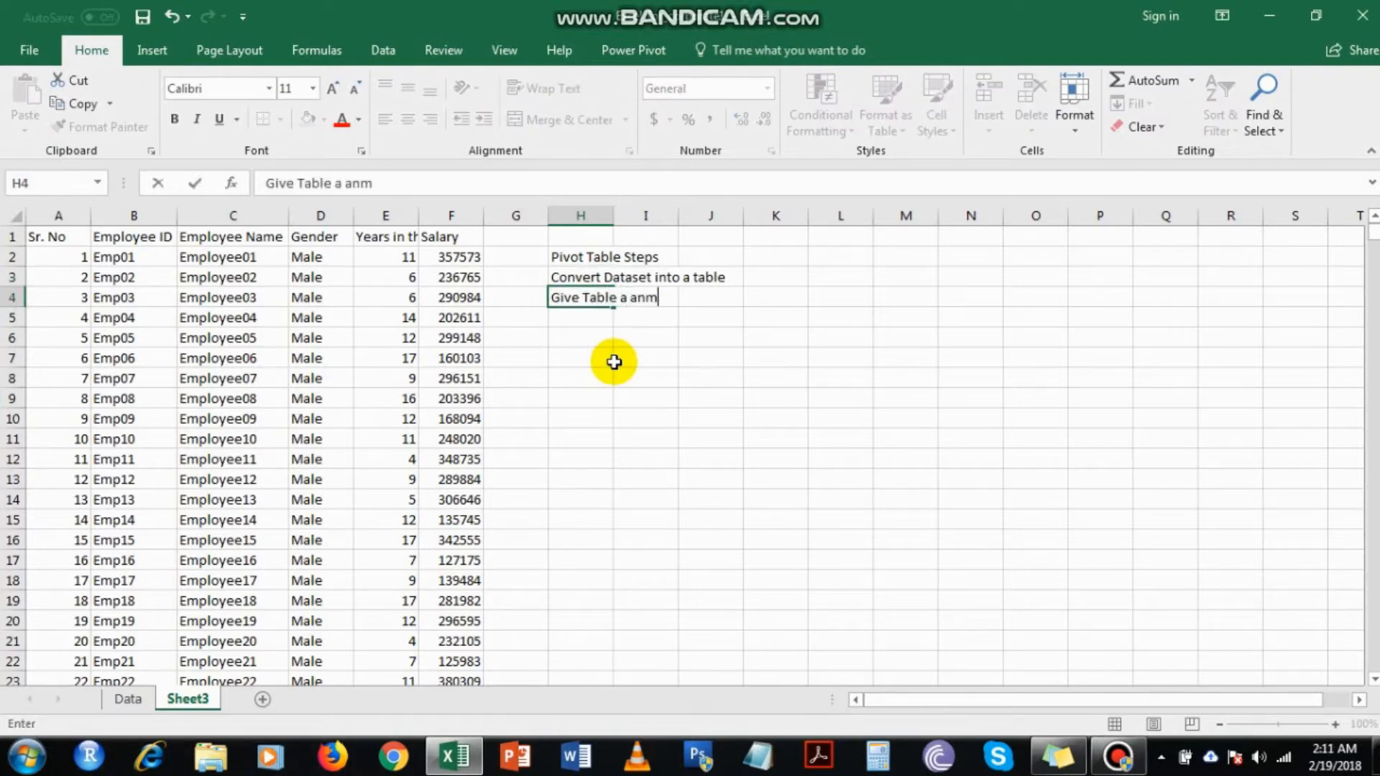
key("BackSpace")
key("BackSpace")
key("BackSpace")
type("name")
key("Return")
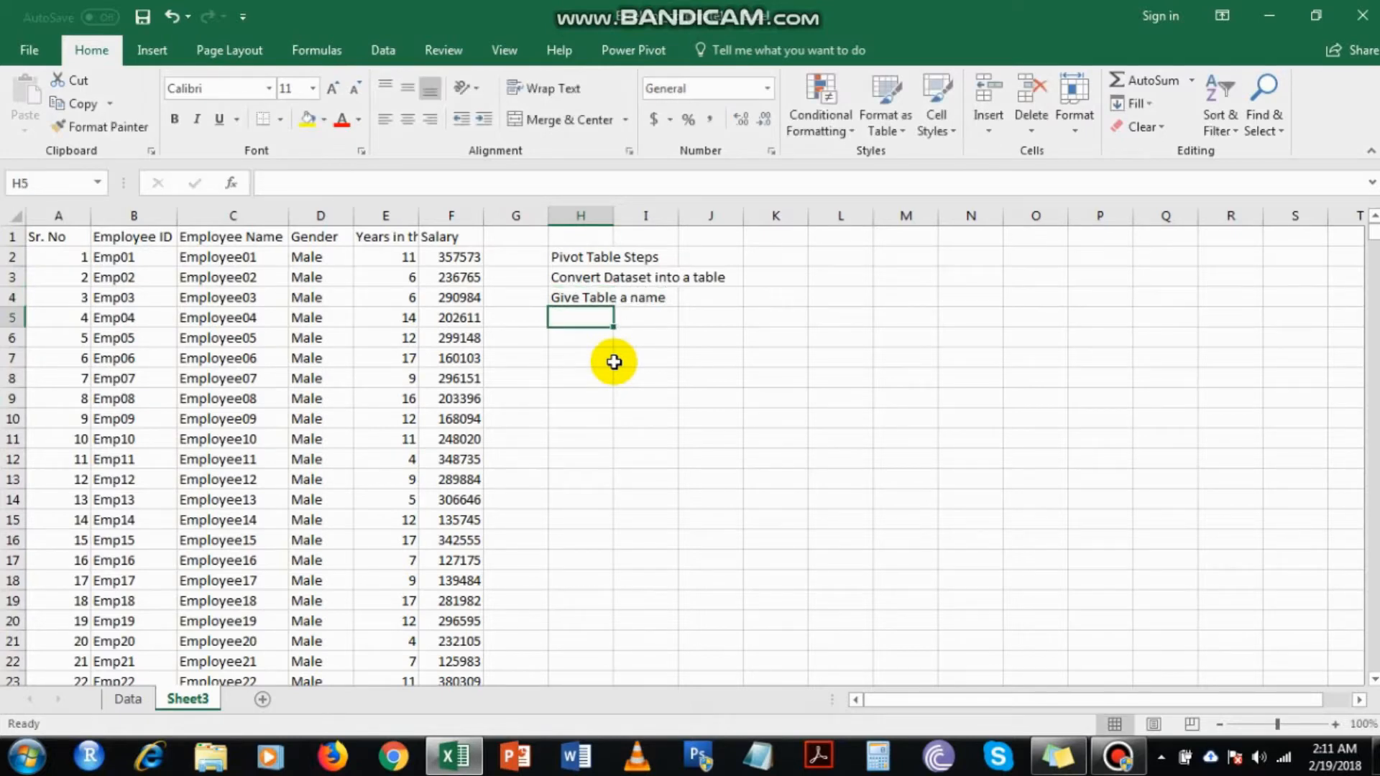
- Add "Go to a new sheet" in H5 and "Go to Insert Tab" in H6 of the steps list
type("Go to a")
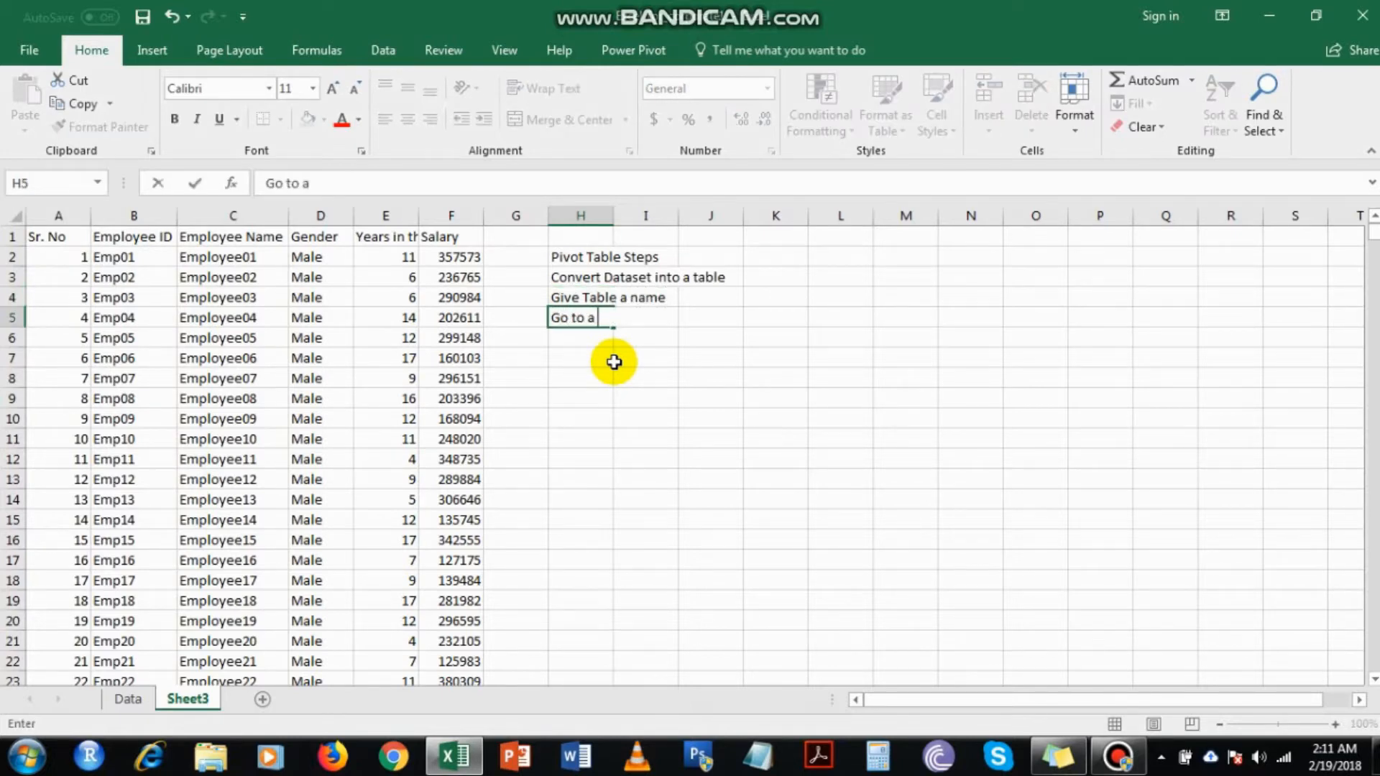
type(" new sheet")
key("Return")
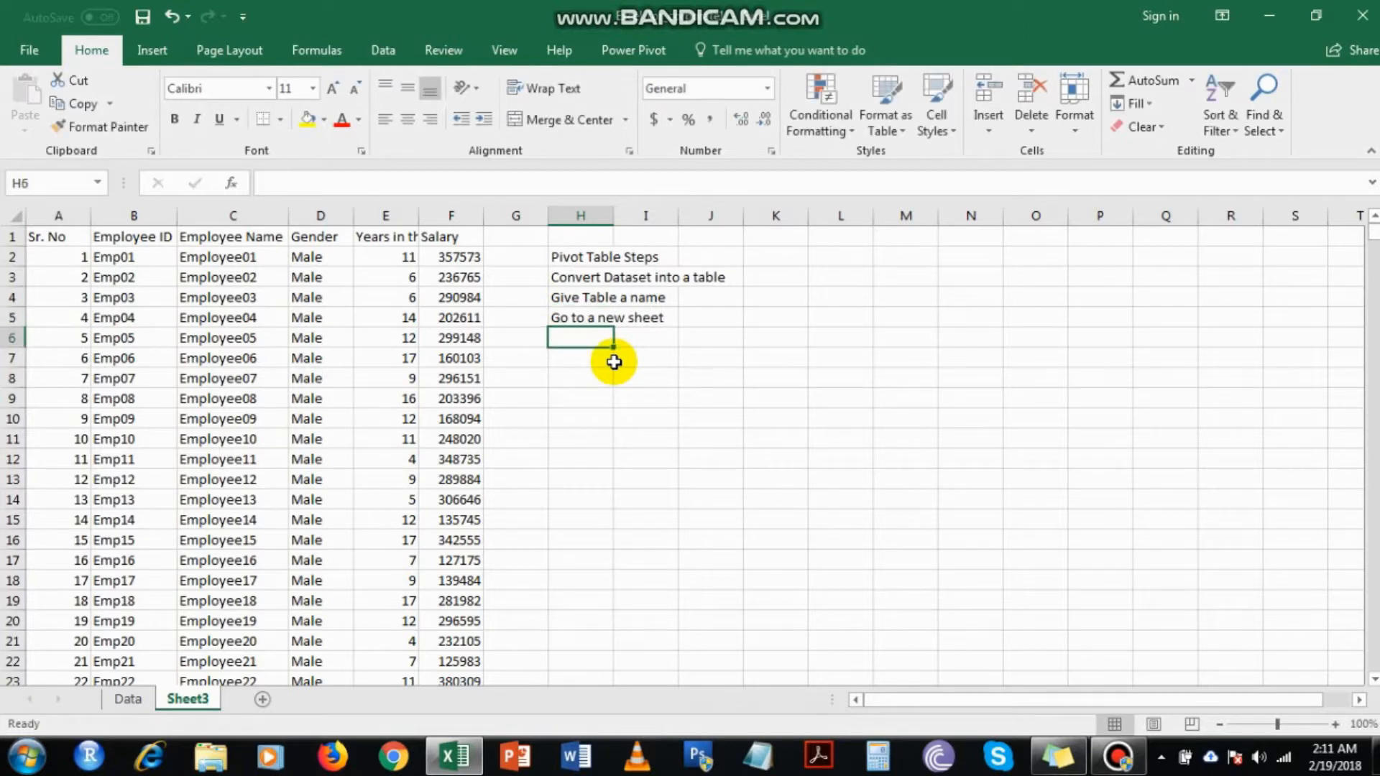
type("got")
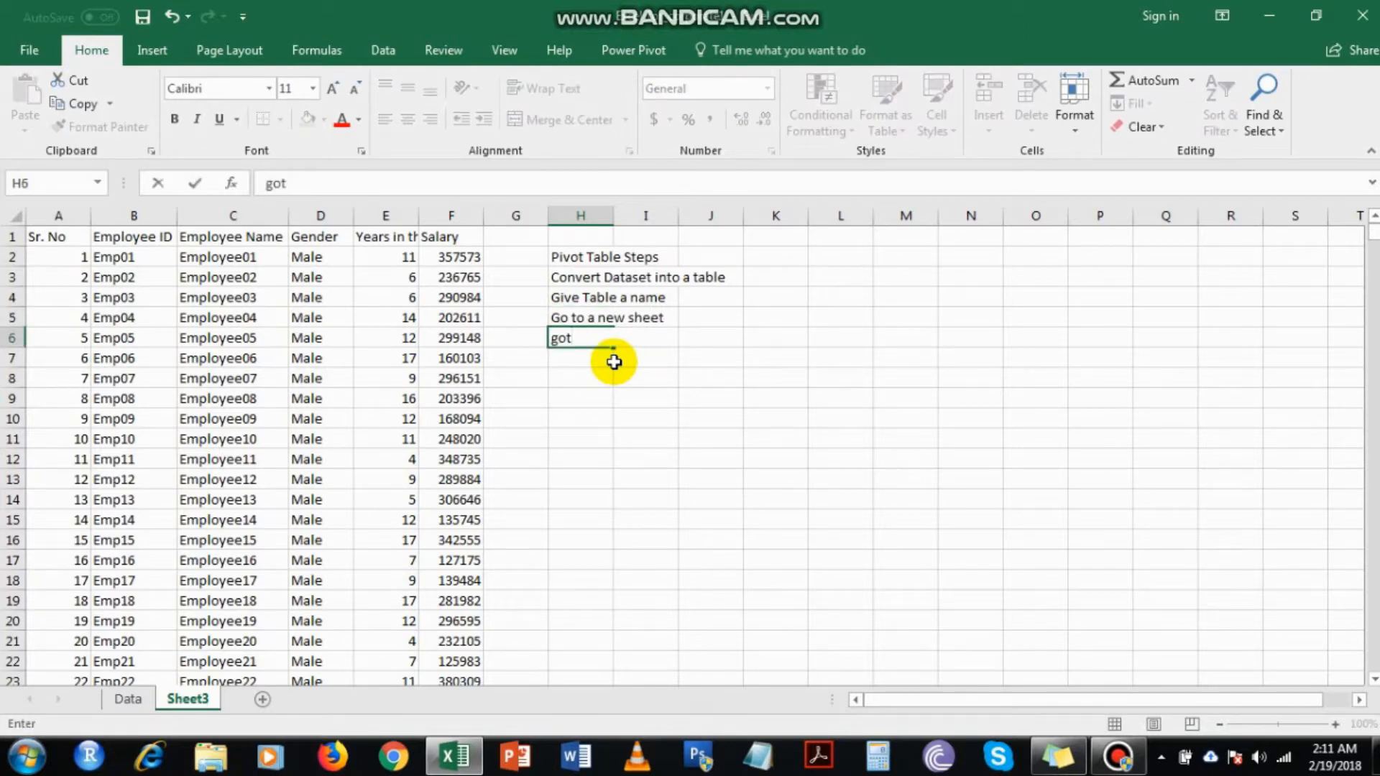
key("BackSpace")
key("BackSpace")
key("BackSpace")
type("Go")
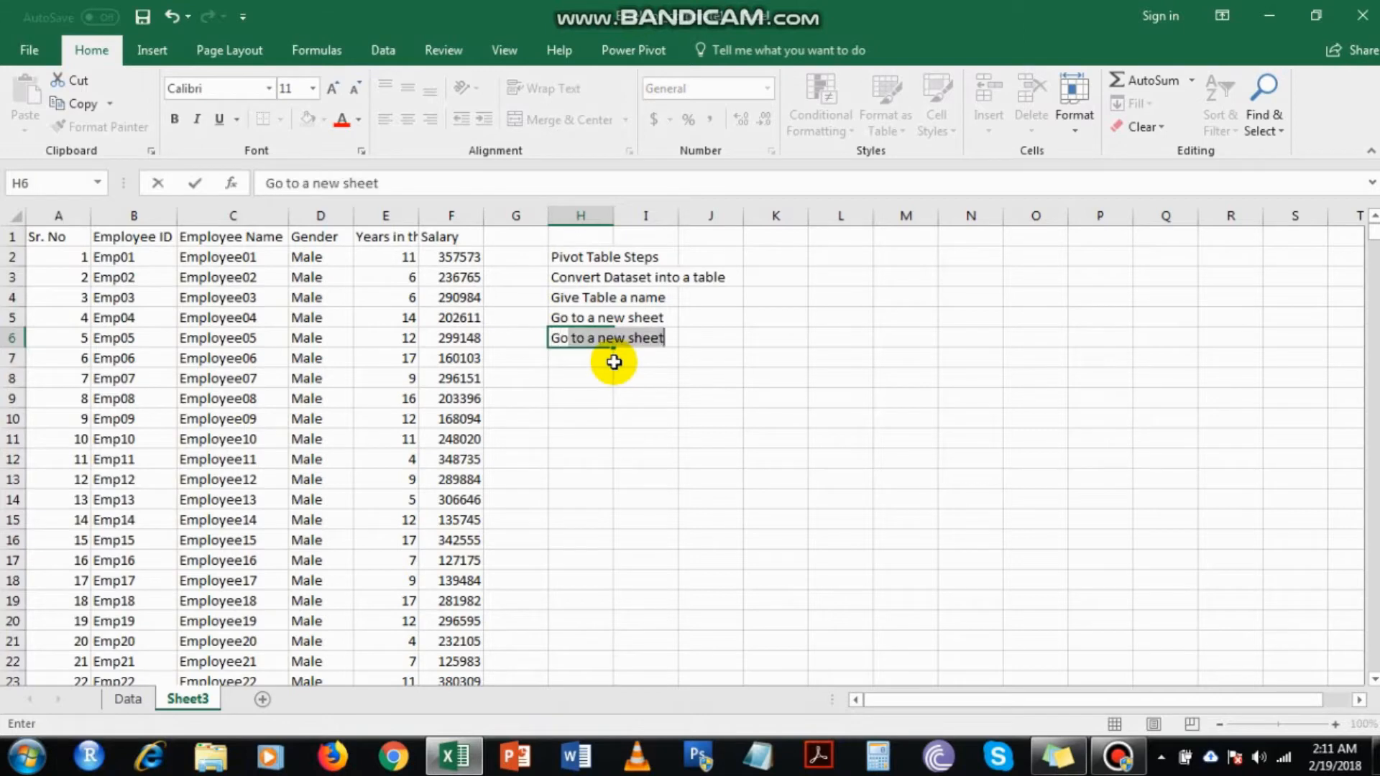
type(" to Ins")
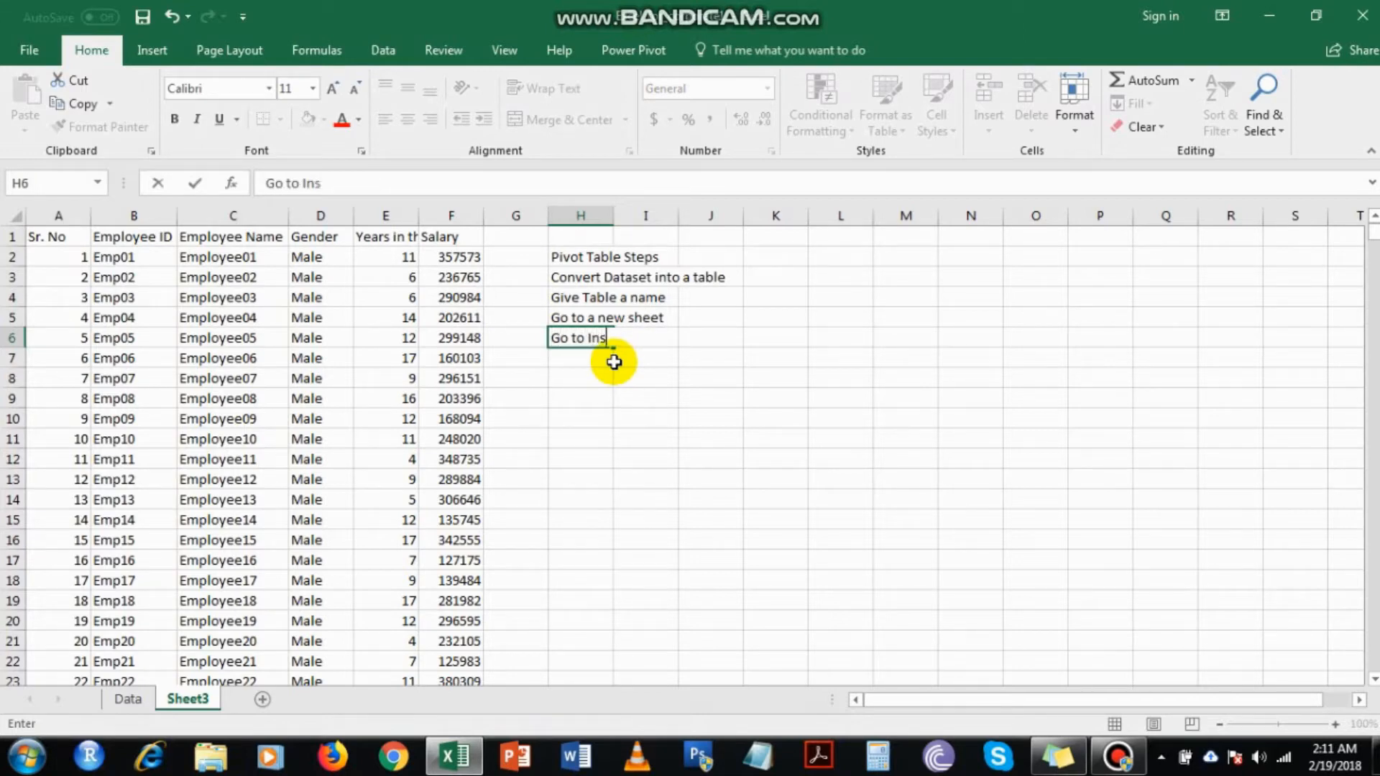
type("ert Tab")
key("Return")
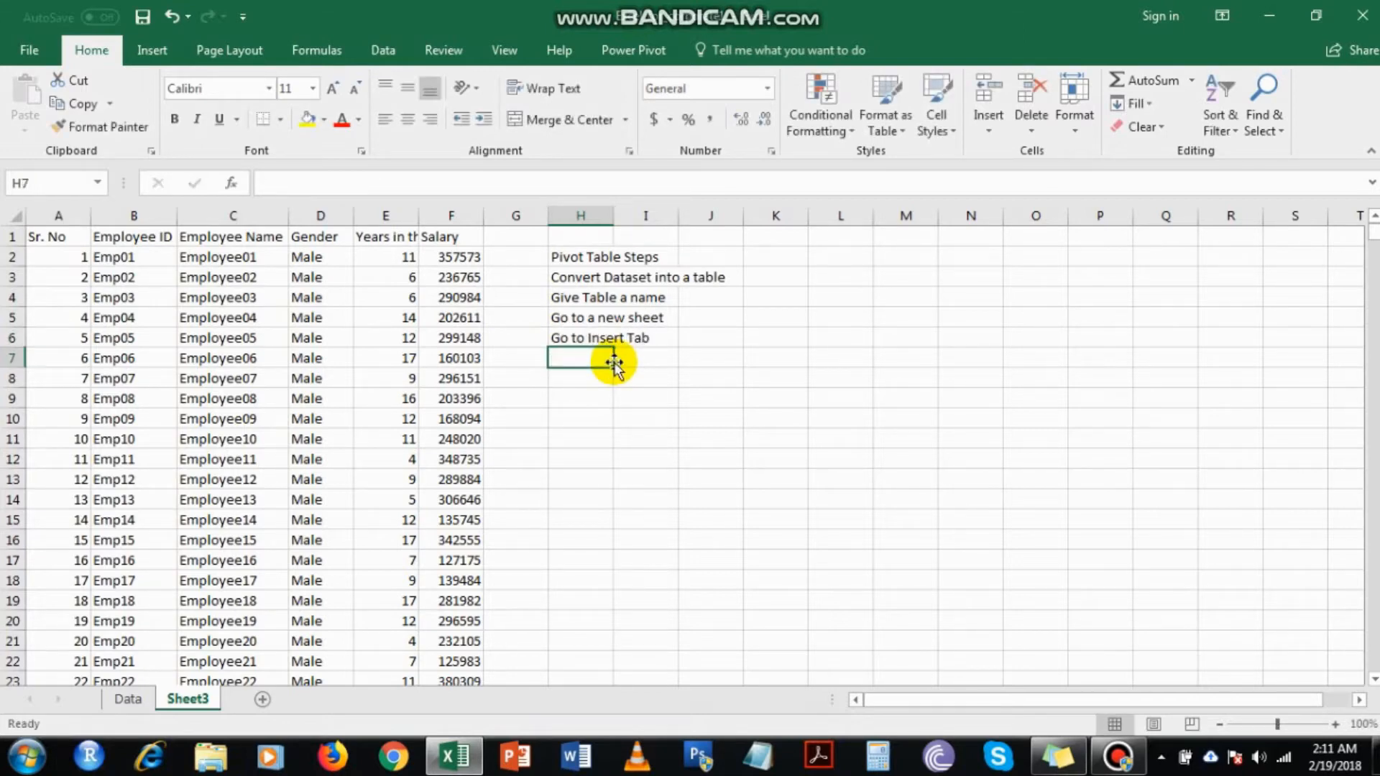
- Enter the instruction 'Click on "Insert Pivot Table"' in cell H7
type("Click on ")
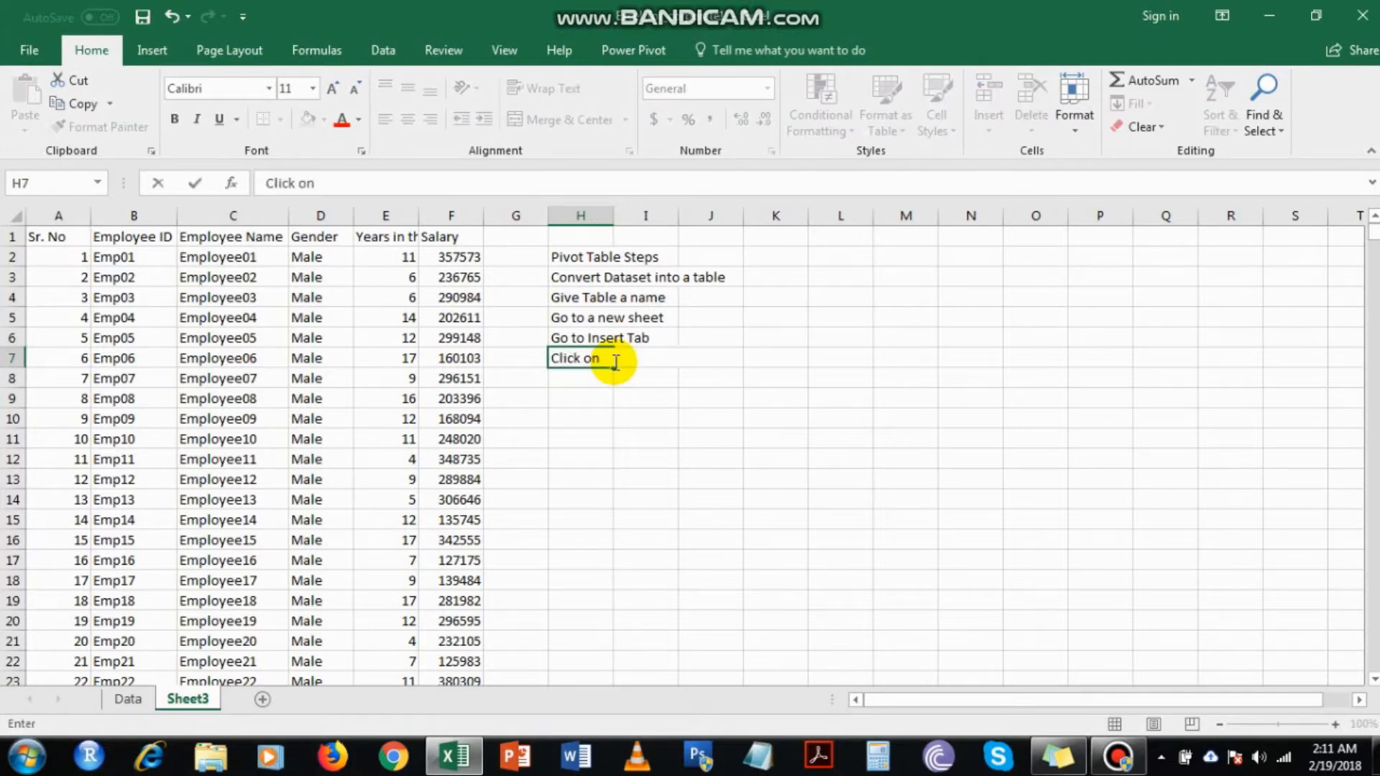
type("\"Insert Pivot Tabl")
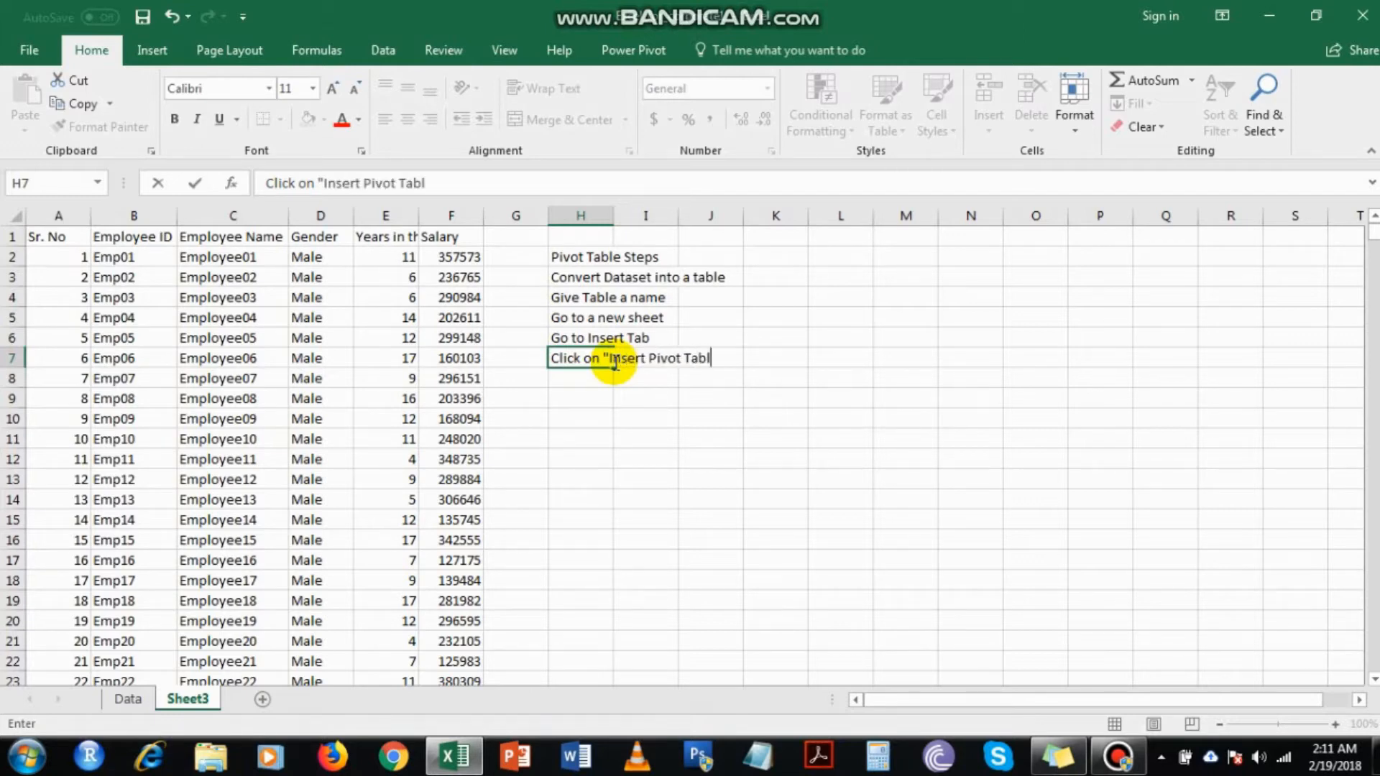
type("e\"")
key("Return")
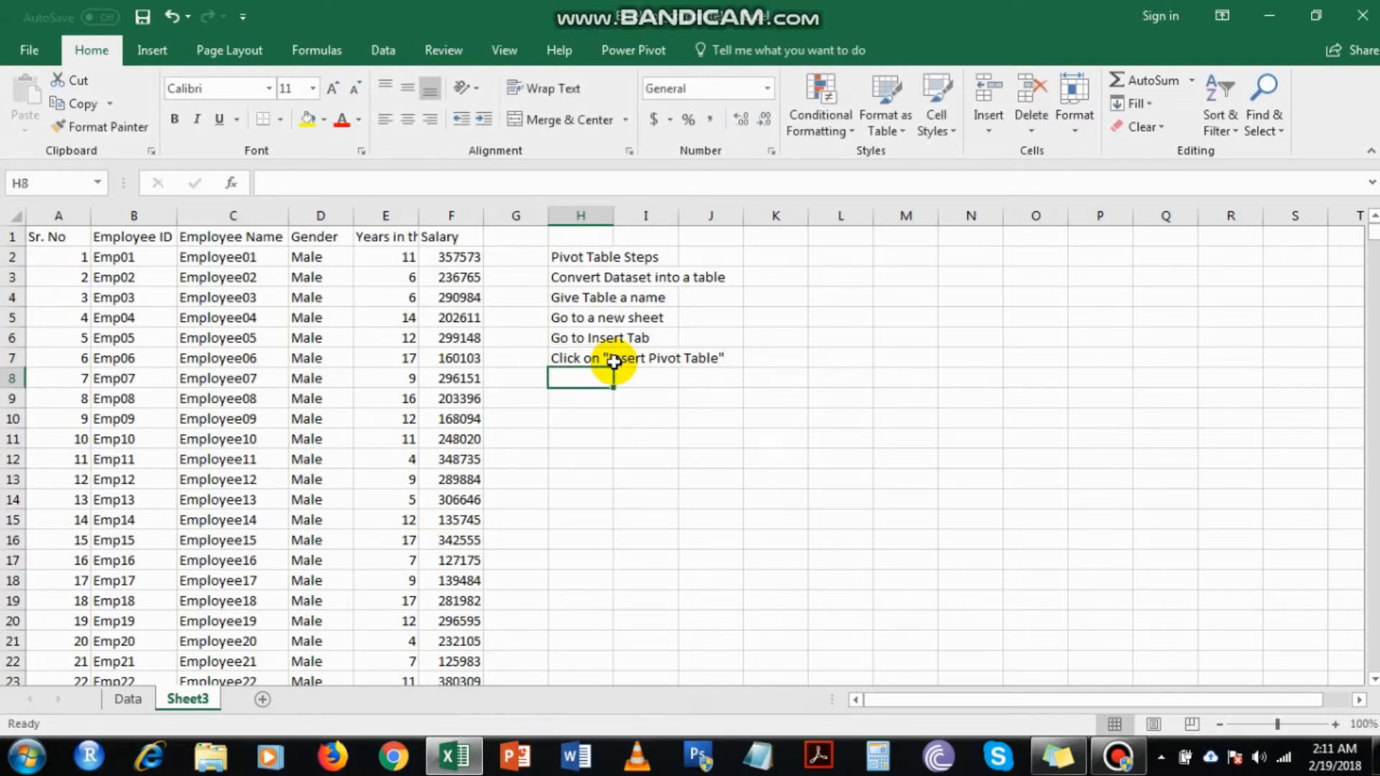
- Enter 'Type in the table name in the "Source Data" requirement' in cell H8 as the last item
type("Se")
key("BackSpace")
key("BackSpace")
type("T")
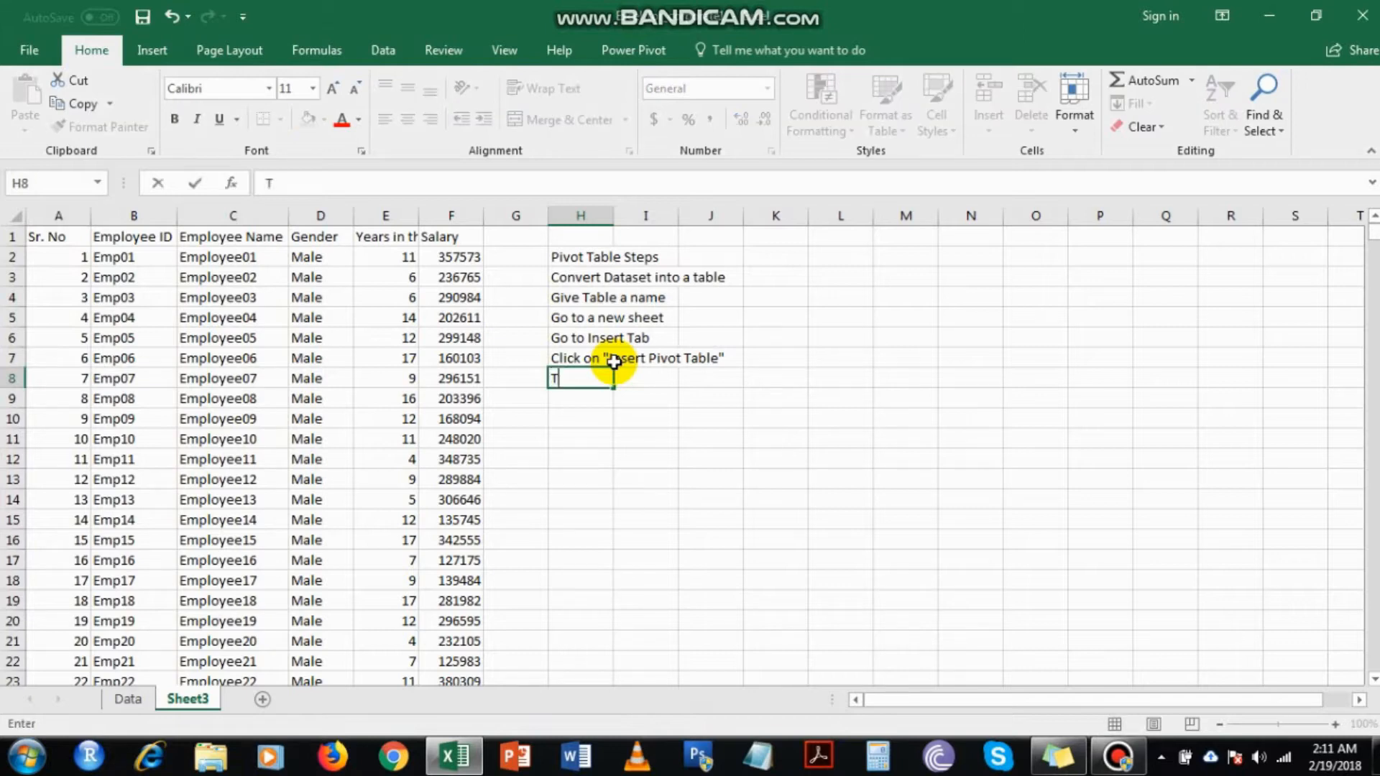
type("ype in the")
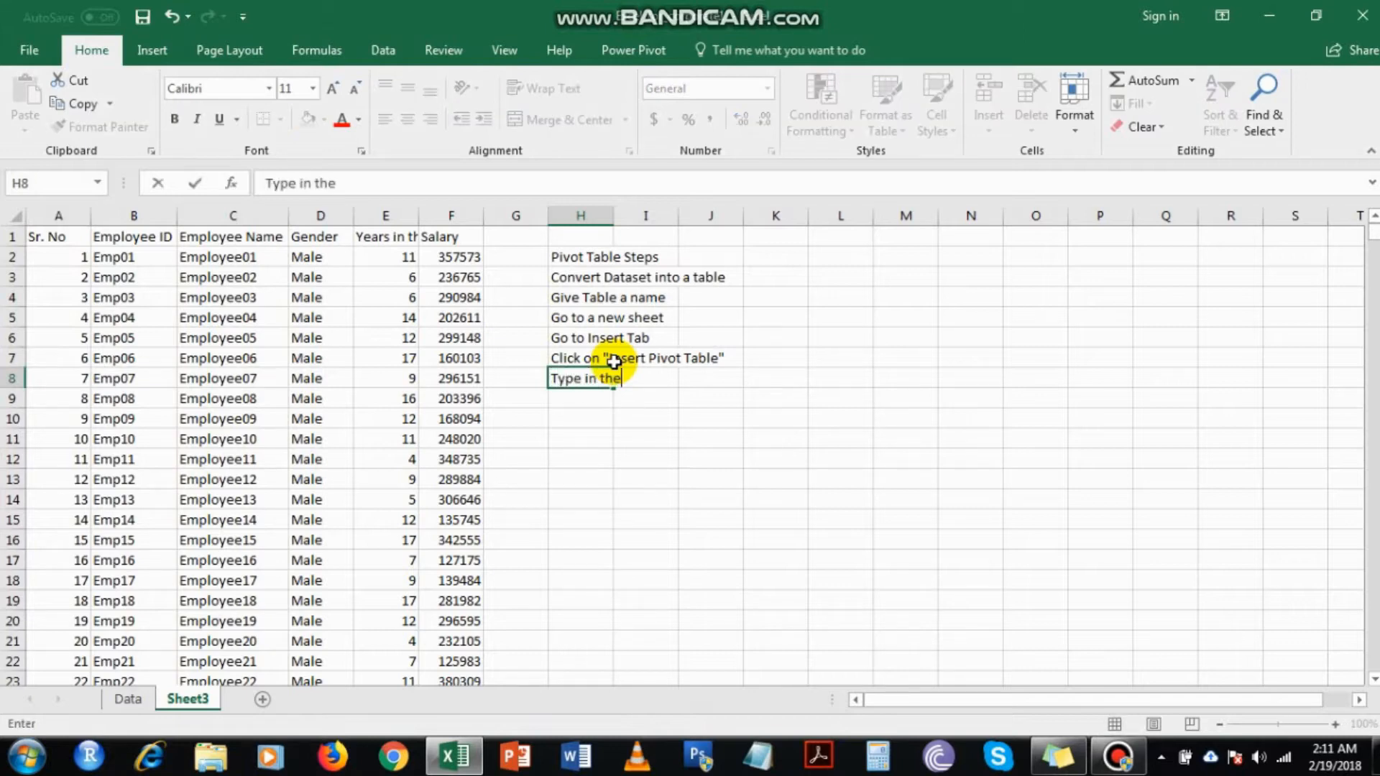
type(" table anem")
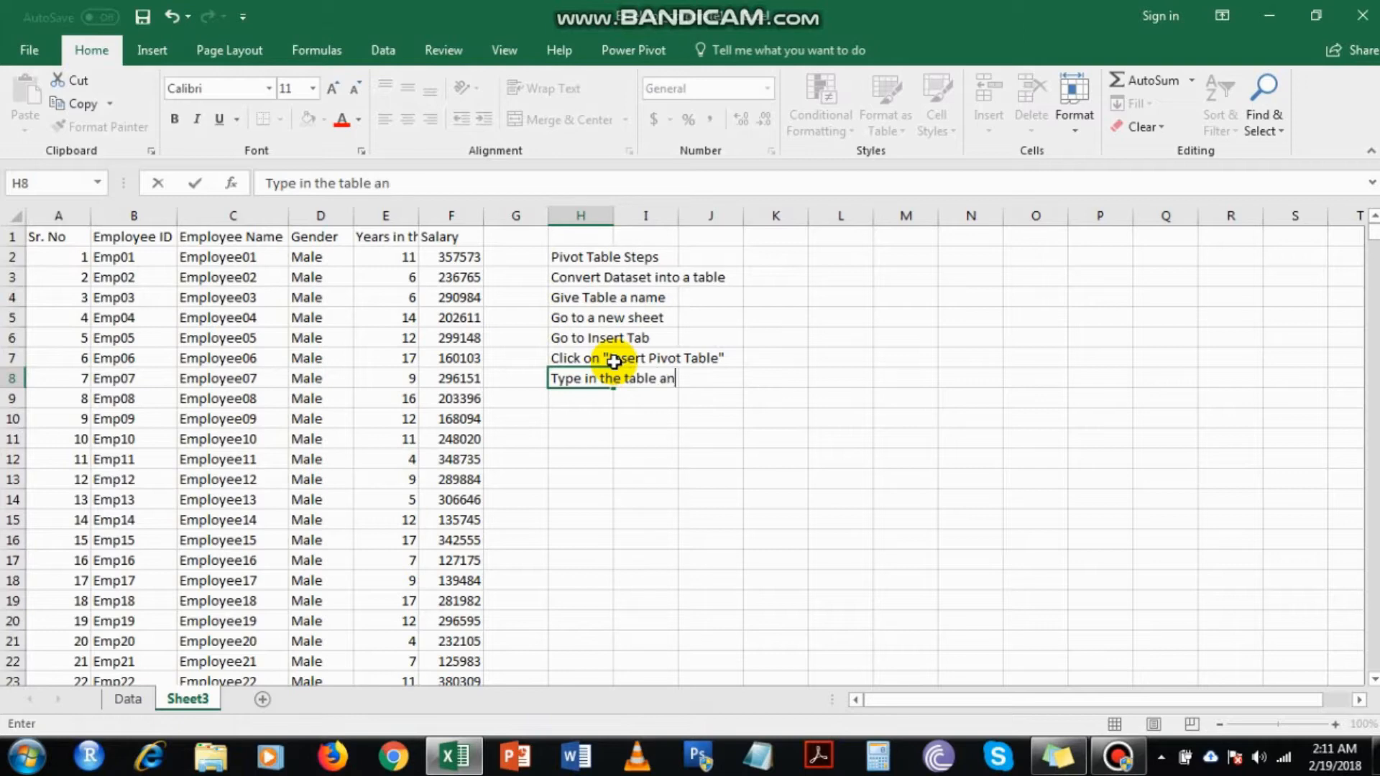
key("BackSpace")
key("BackSpace")
key("BackSpace")
key("BackSpace")
type("name in the \"S")
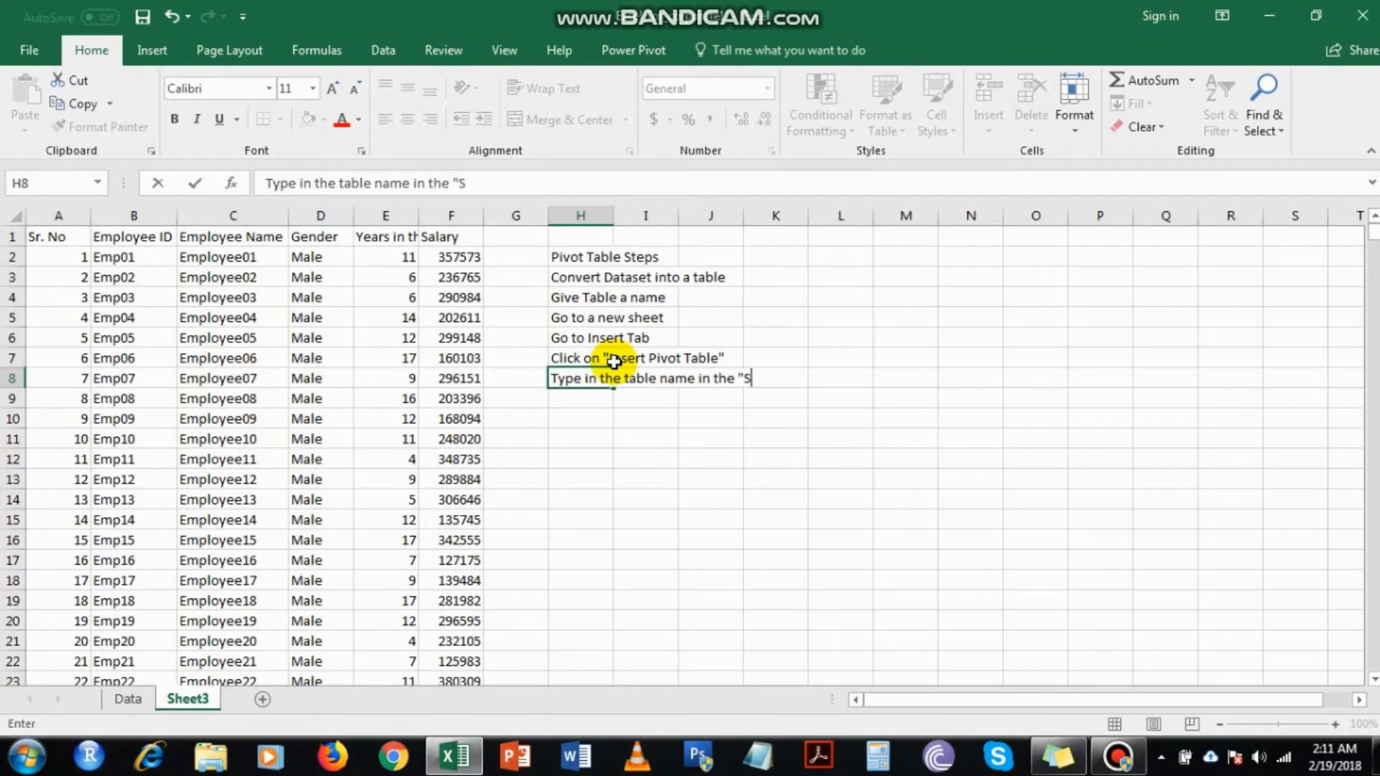
type("ource Data\"")
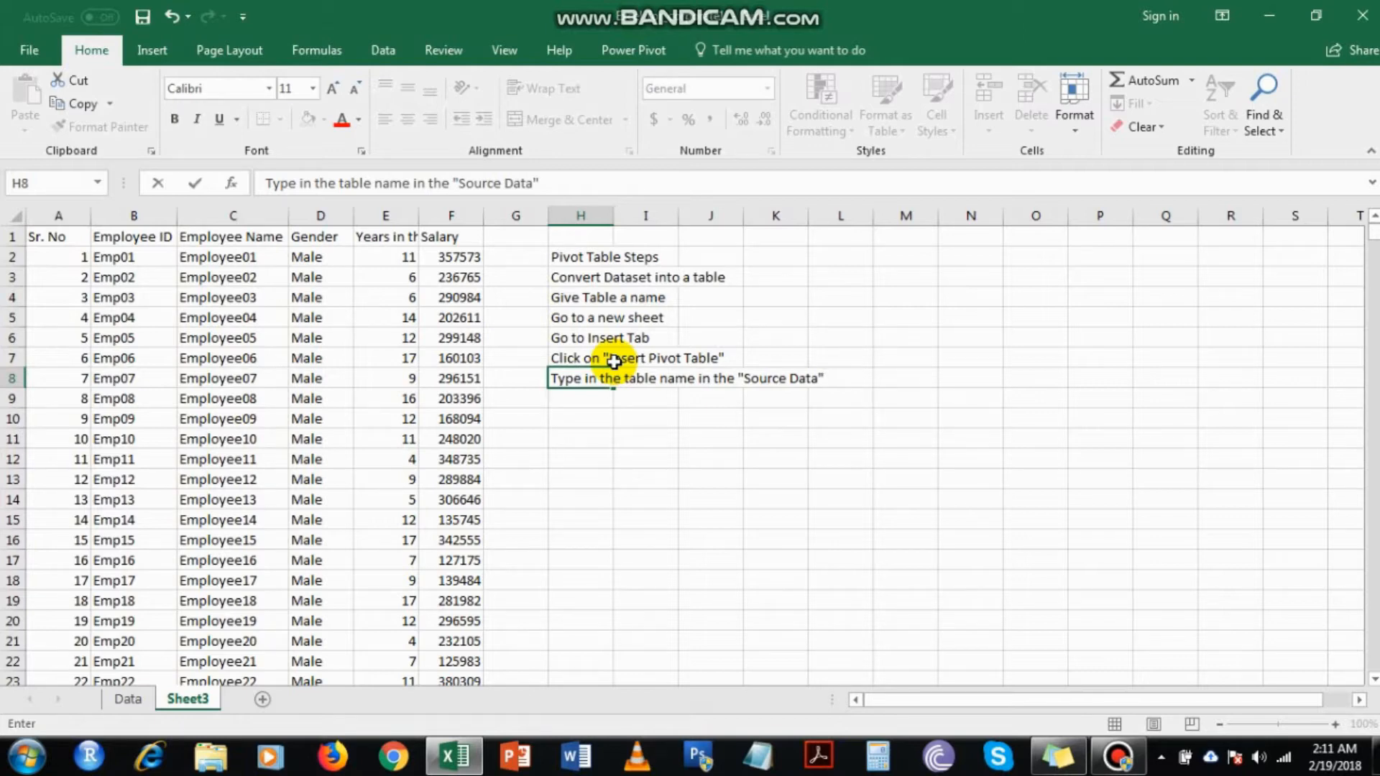
type("requirement")
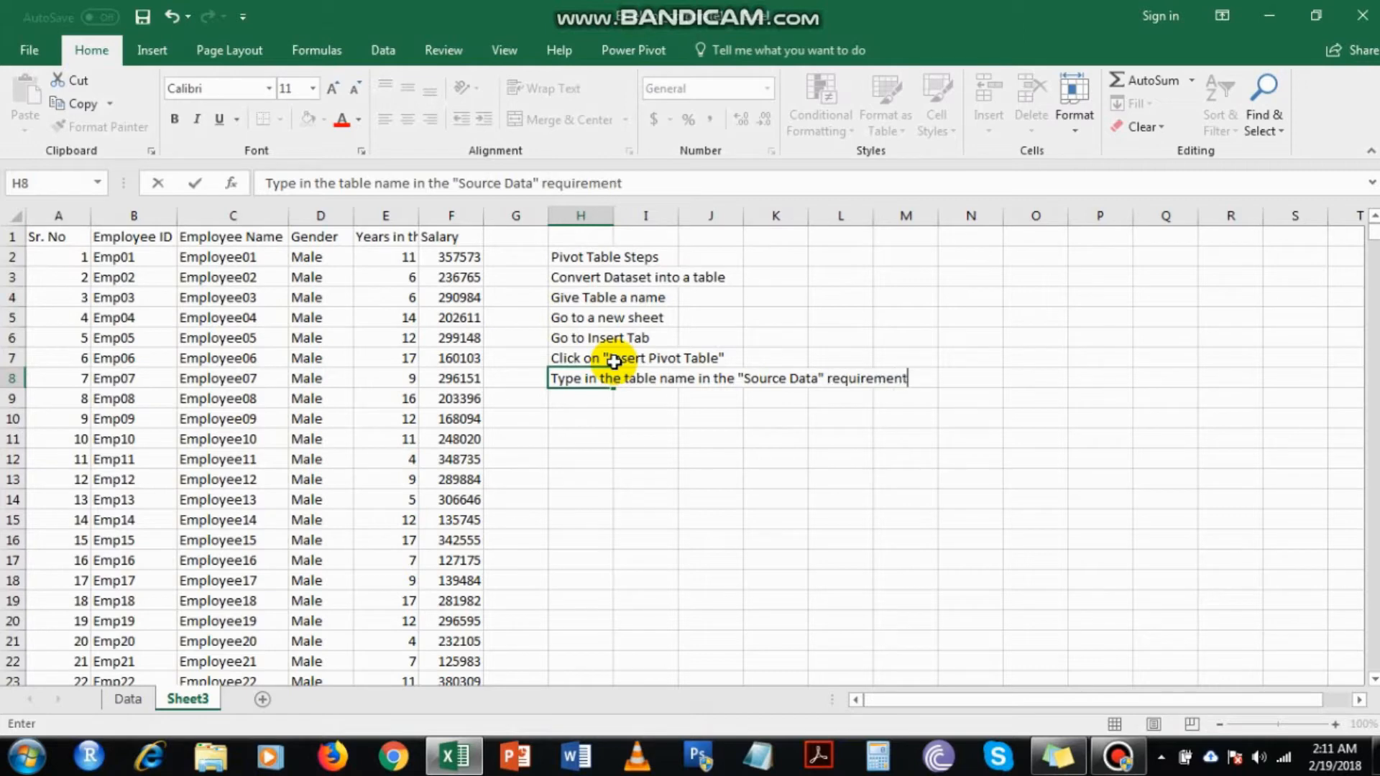
key("Return")
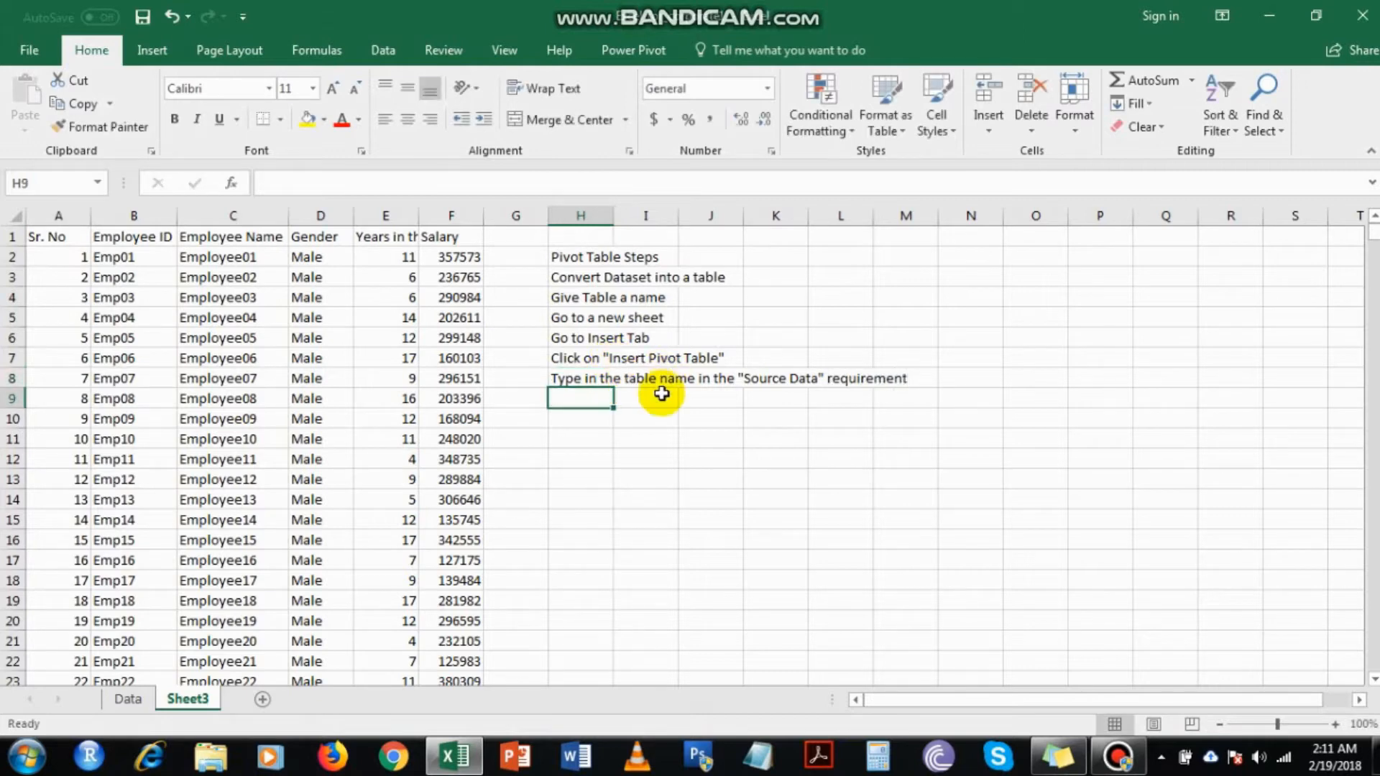
- Insert a blank column before the steps list and number the steps 1 to 6 in cells H3:H8
right_click(592, 214)
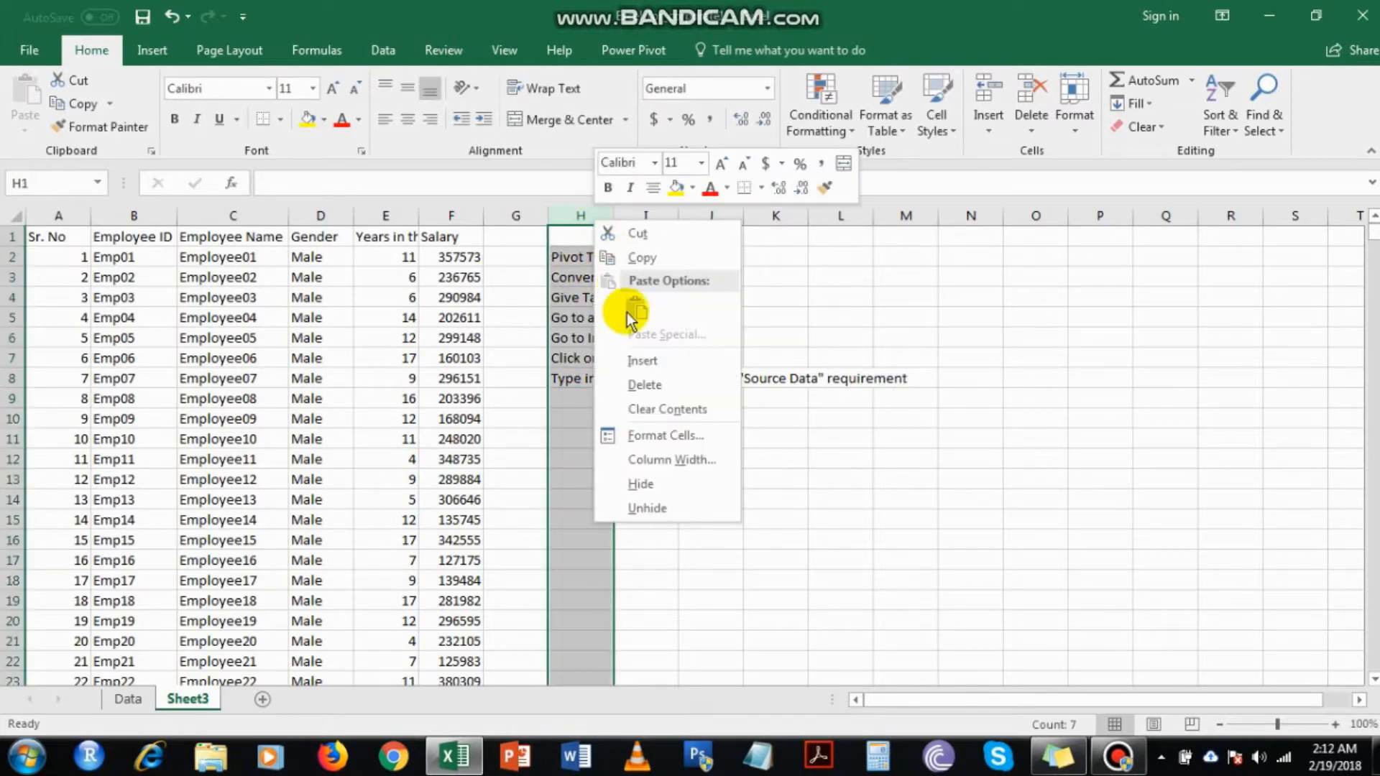
left_click(622, 362)
left_click(585, 272)
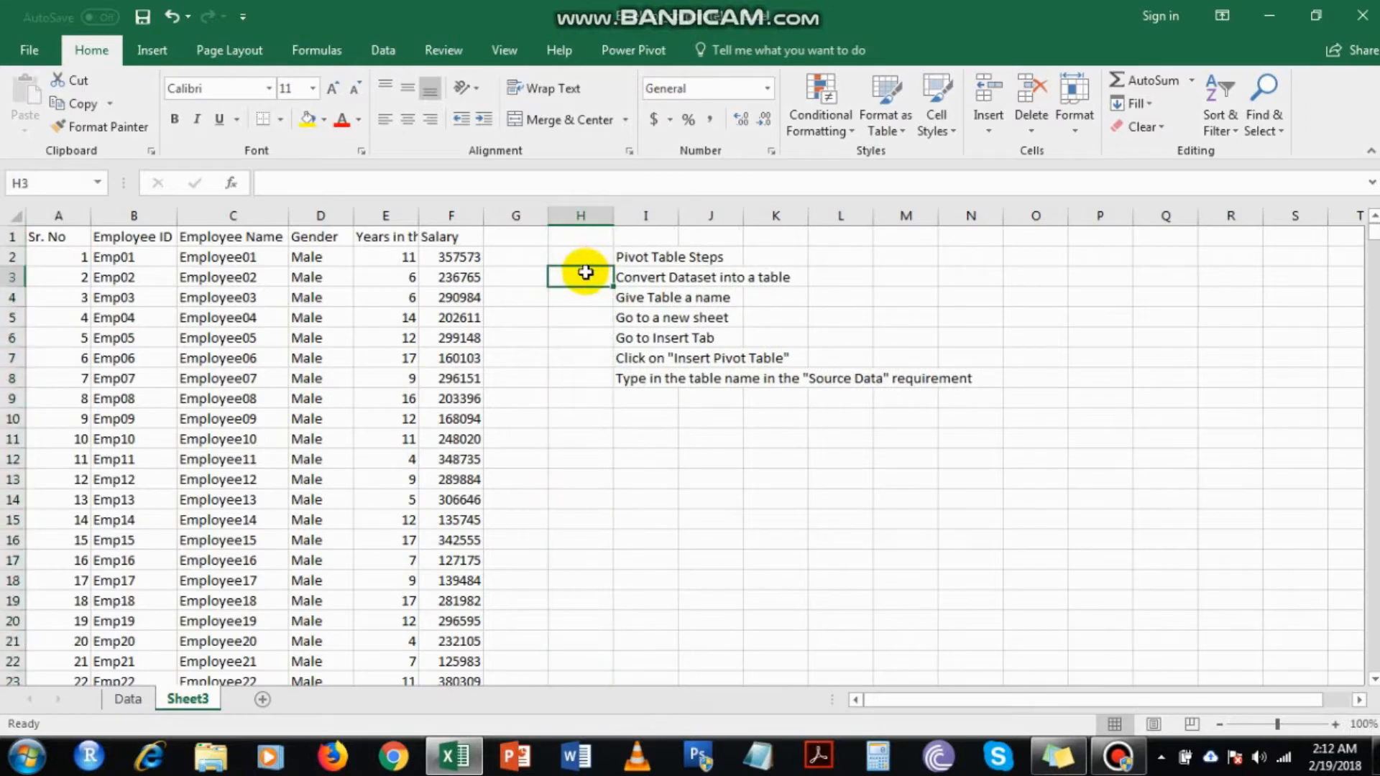
type("1")
key("Return")
type("2")
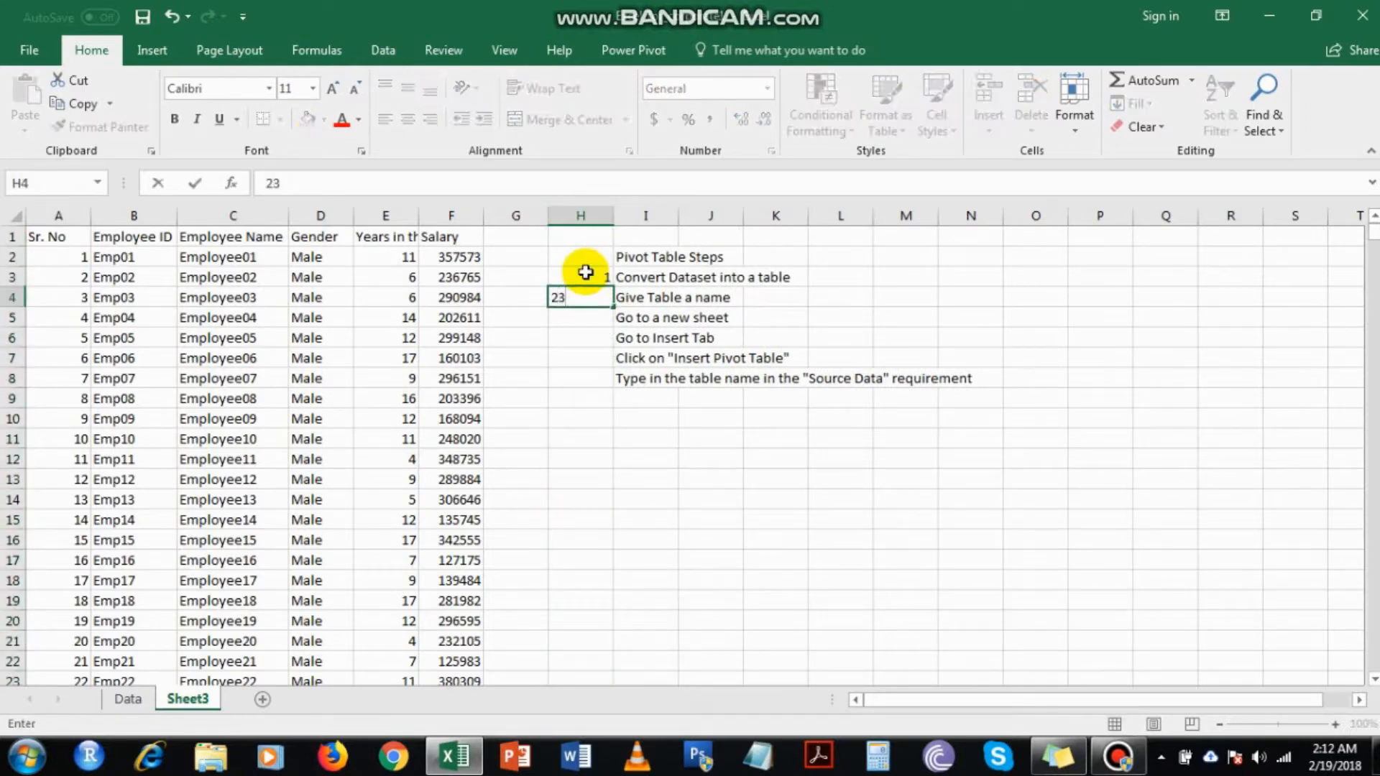
key("Return")
left_click_drag(585, 273, 620, 382)
left_click(705, 379)
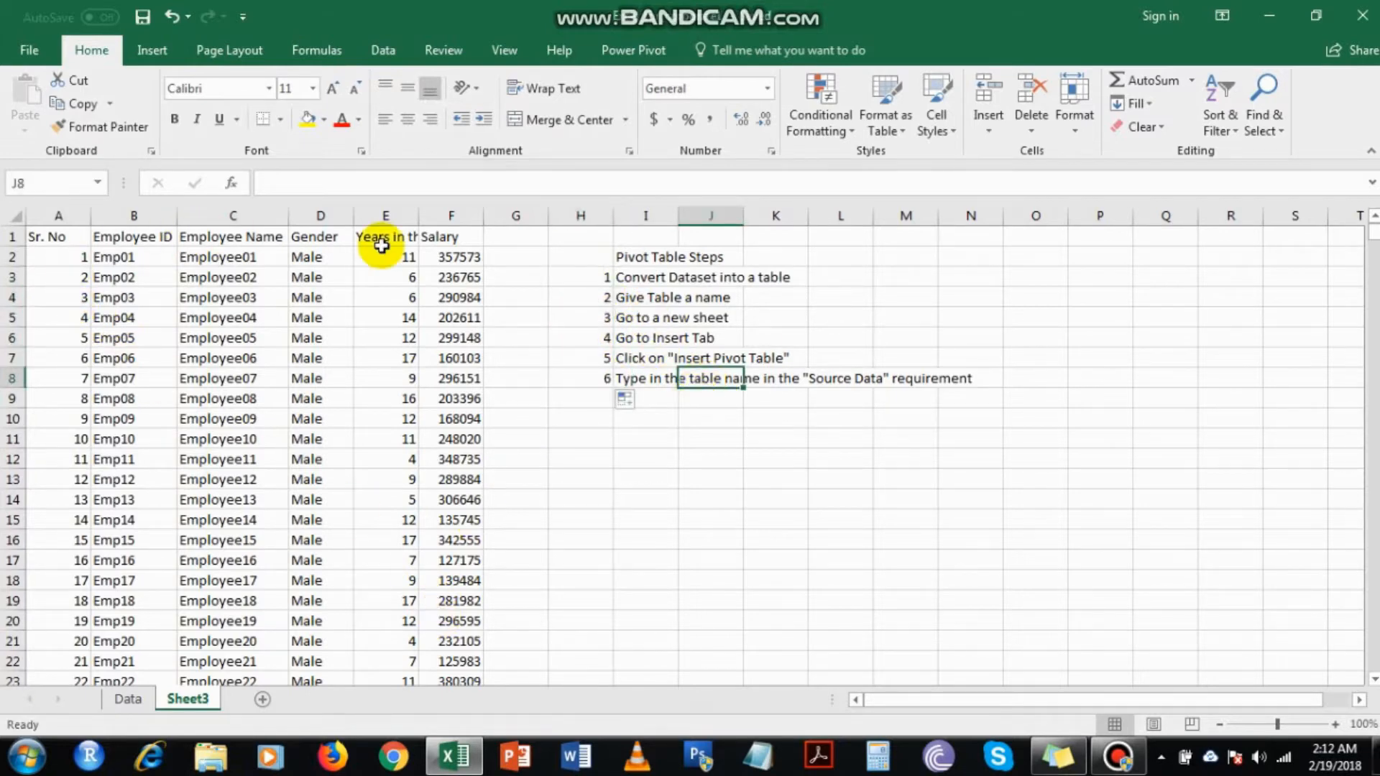
- Examine the extent of the employee dataset by selecting from the header row to the last record, and return to cell A1
left_click(63, 236)
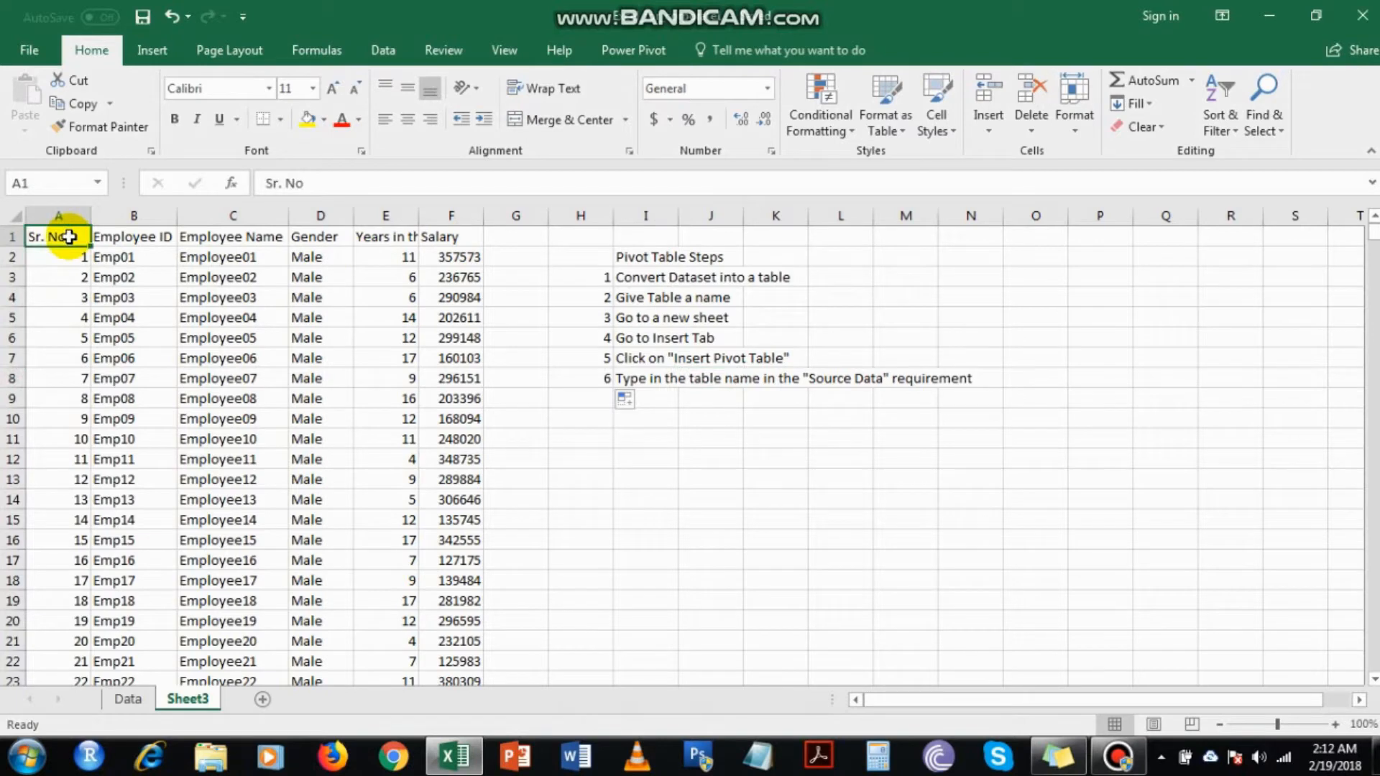
key("ctrl+shift+Right")
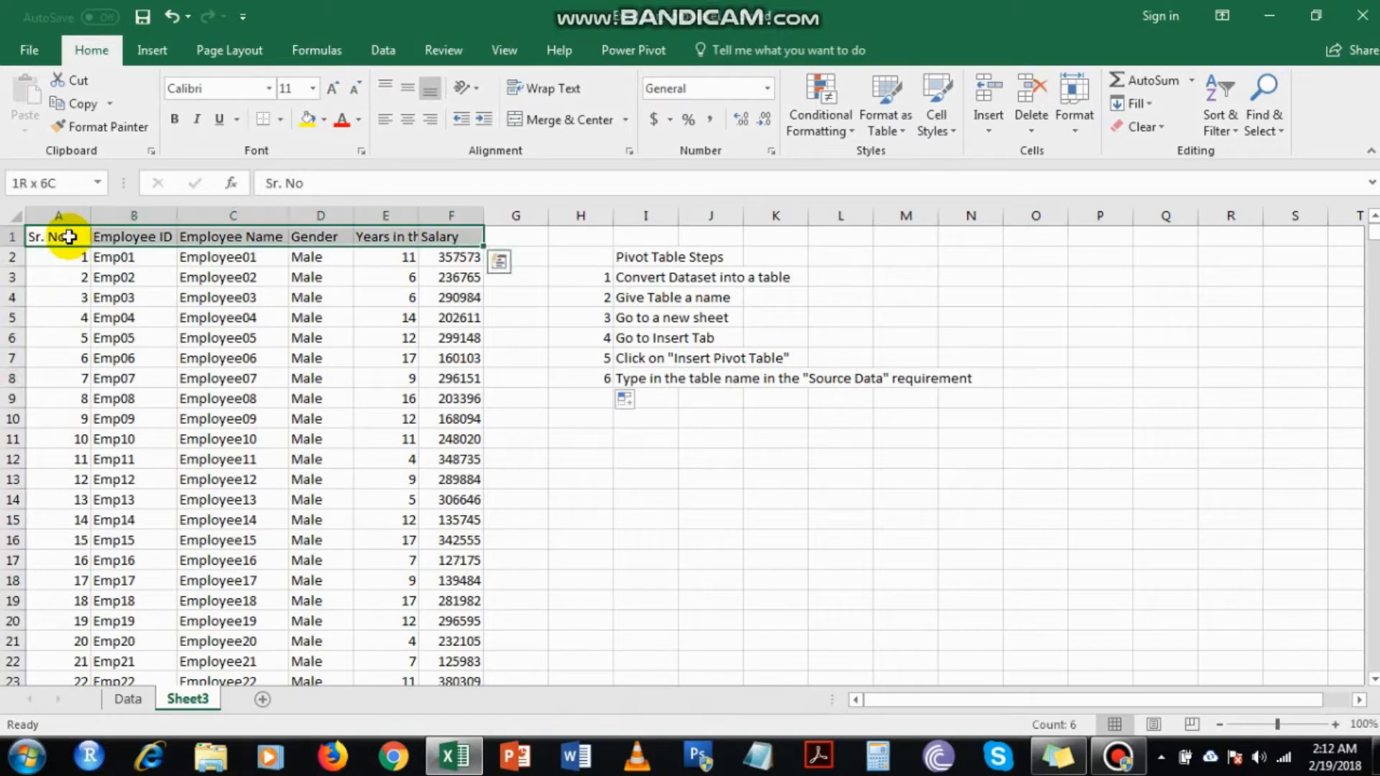
key("ctrl+shift+Down")
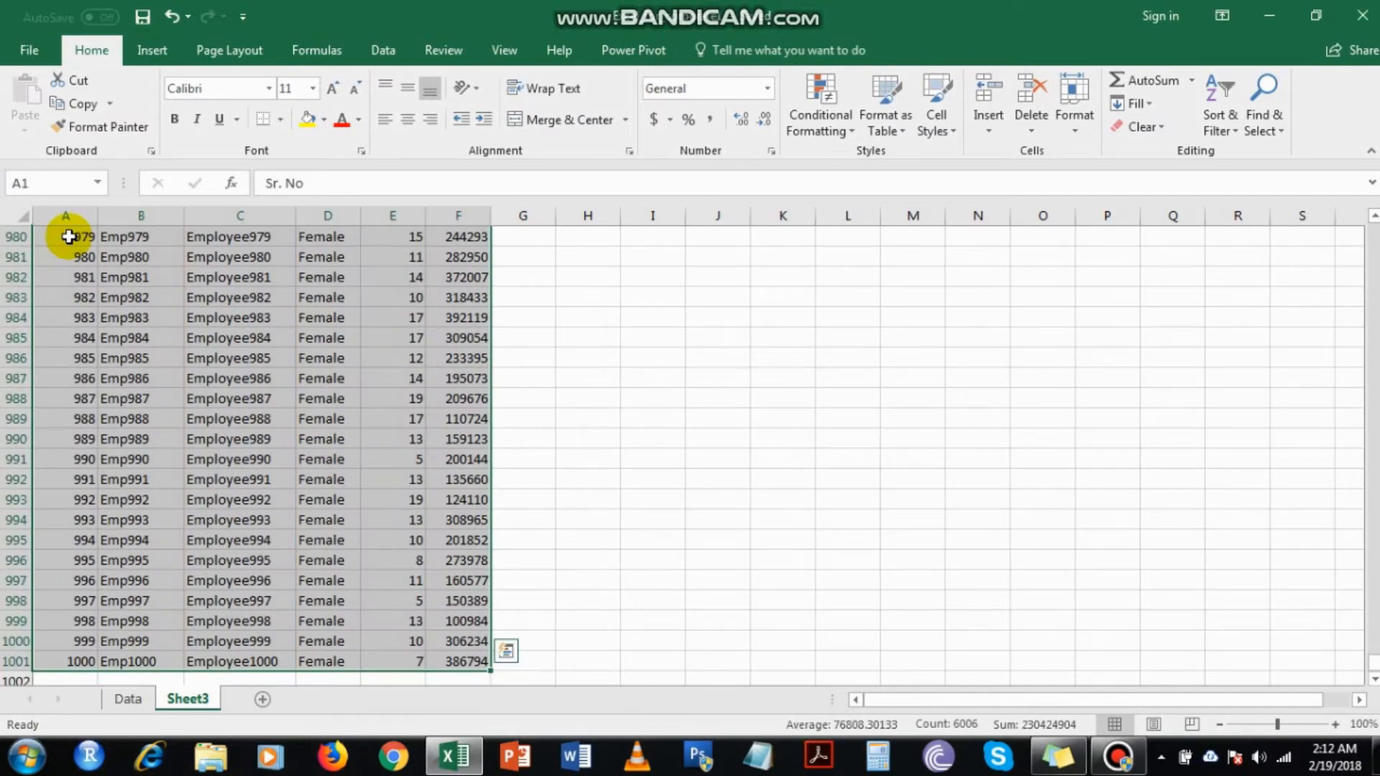
key("ctrl+q")
key("Escape")
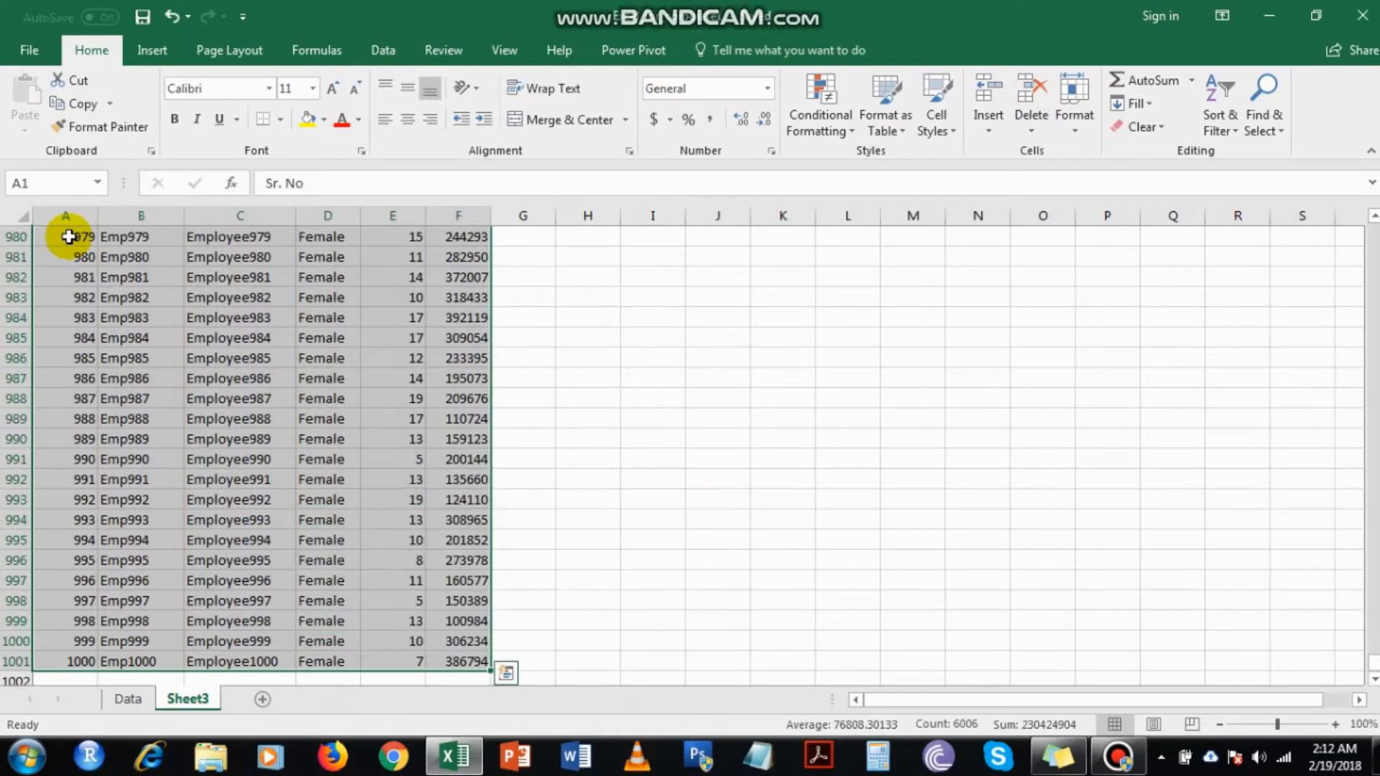
key("ctrl+Home")
key("ctrl+shift+Right")
key("ctrl+shift+Down")
key("ctrl+Home")
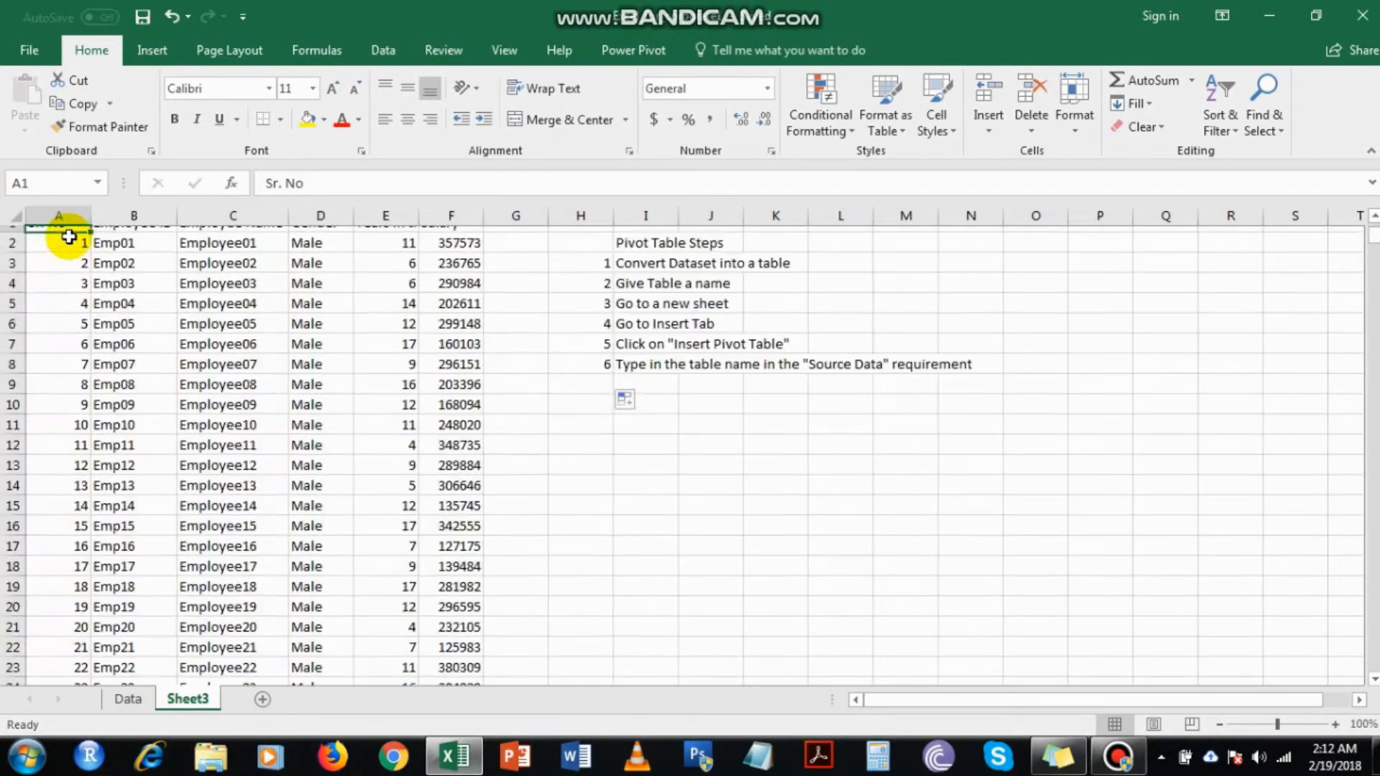
- Check the dataset's extent by selecting from the header row to the last record, and return to cell A1
key("Right")
key("Left")
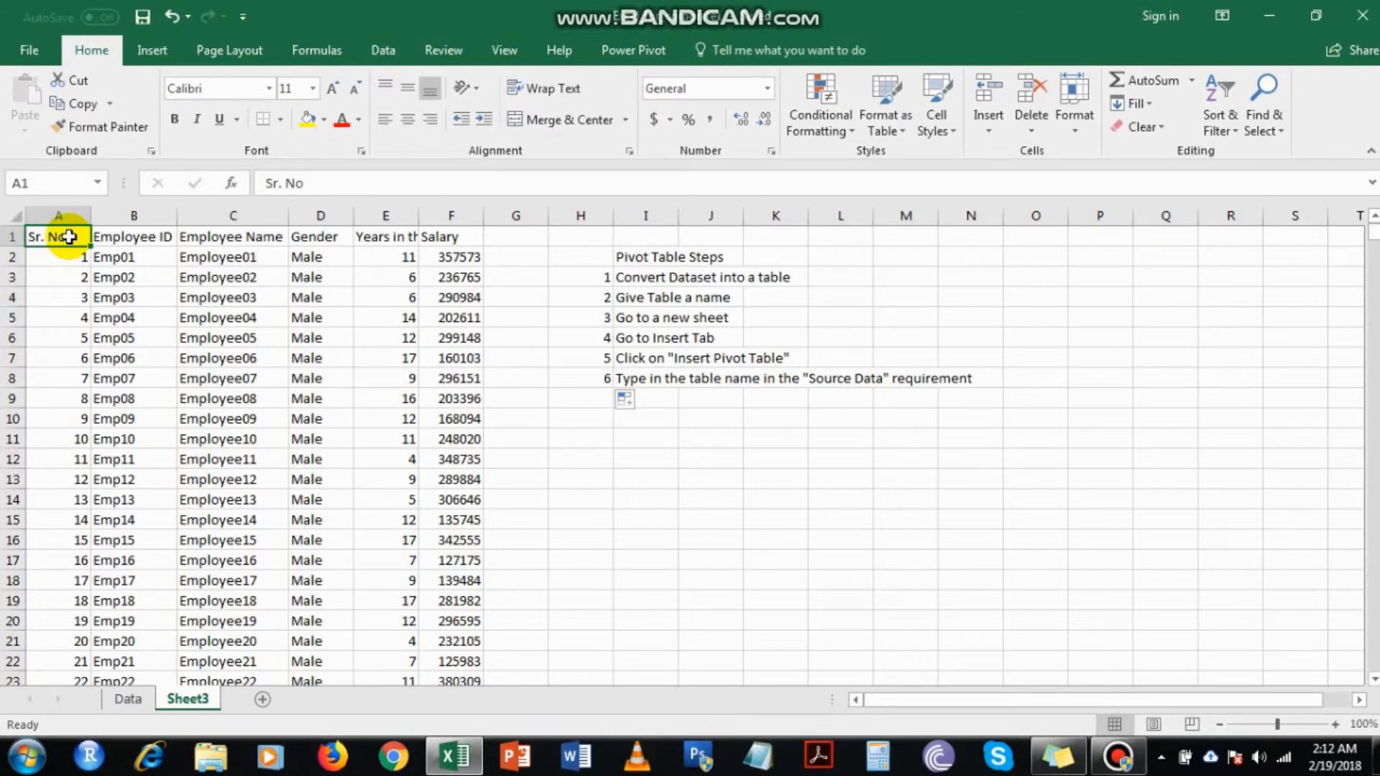
key("ctrl+shift+Right")
key("ctrl+shift+Down")
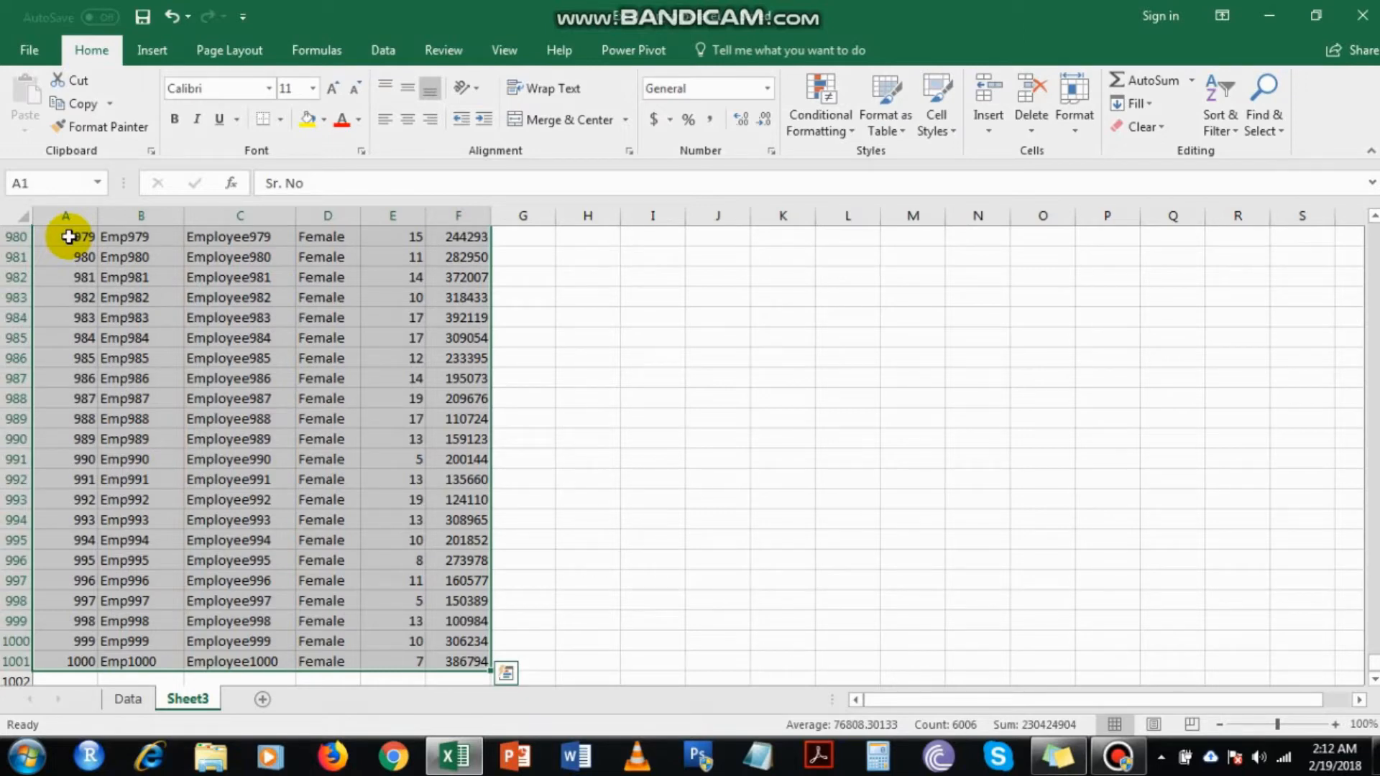
key("ctrl+Home")
- Look over the column headers and the first records up to the blank columns beside them, ending at cell A1
key("Right")
key("Right")
key("Right")
key("Right")
key("Right")
key("Right")
key("Right")
key("Right")
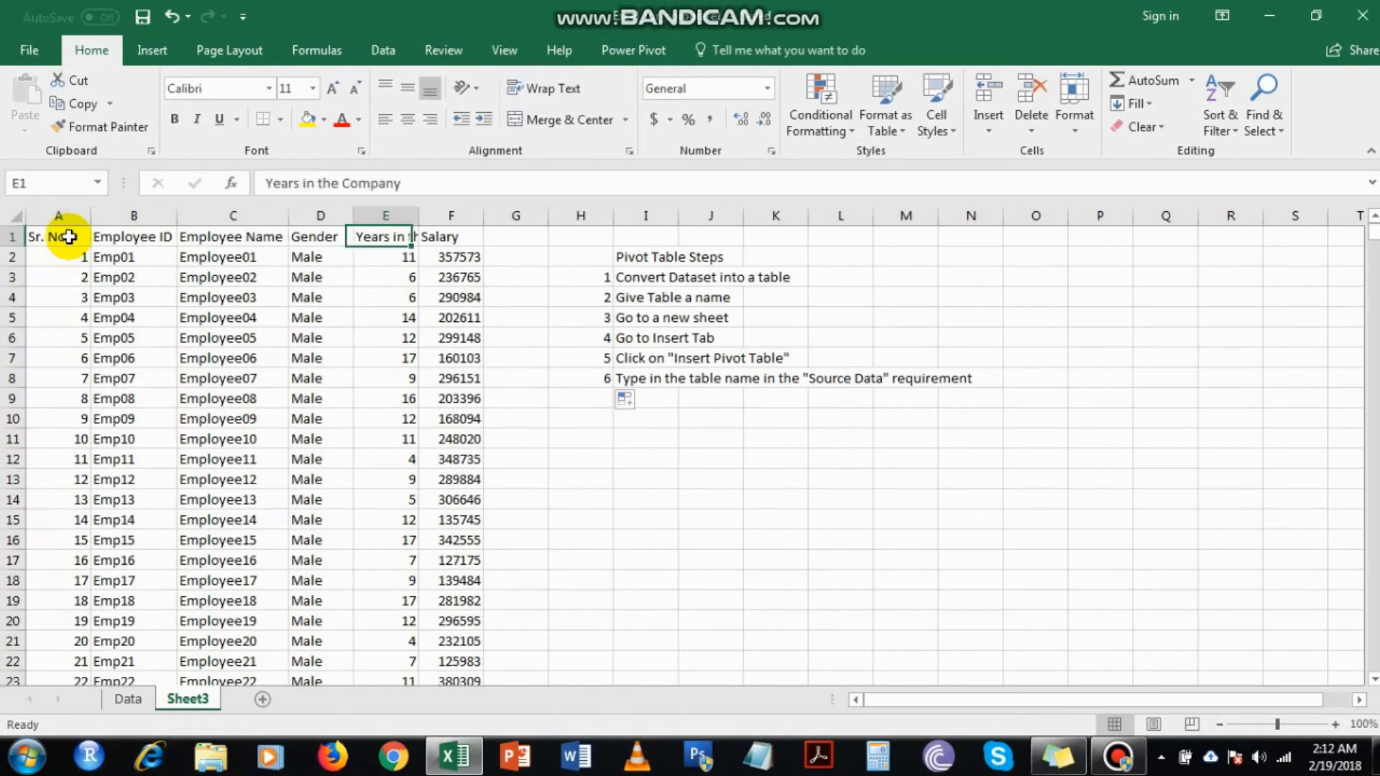
key("Down")
key("Down")
key("Down")
key("Left")
key("Left")
key("Left")
key("Right")
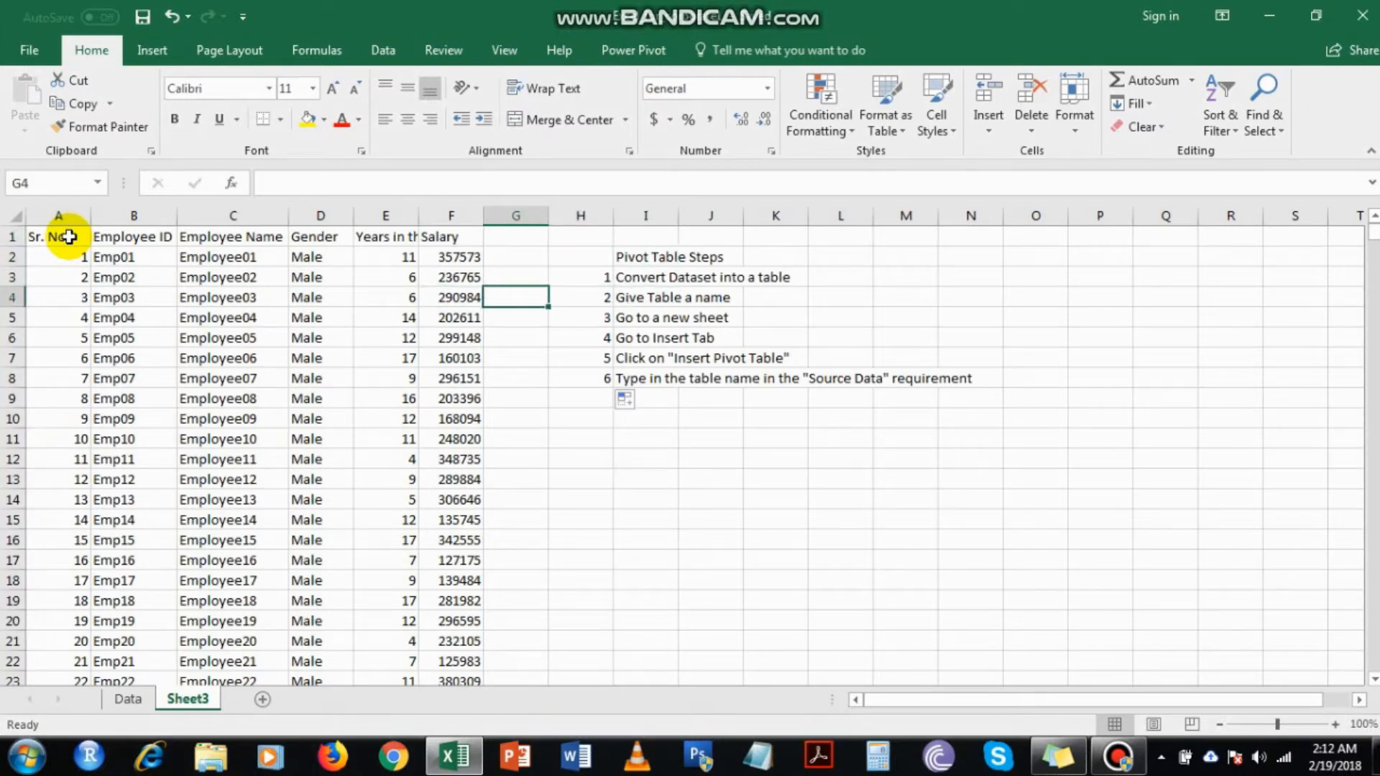
key("Right")
key("Left")
key("Left")
key("Left")
key("Left")
key("Left")
key("Left")
key("Left")
key("Up")
key("Up")
key("Up")
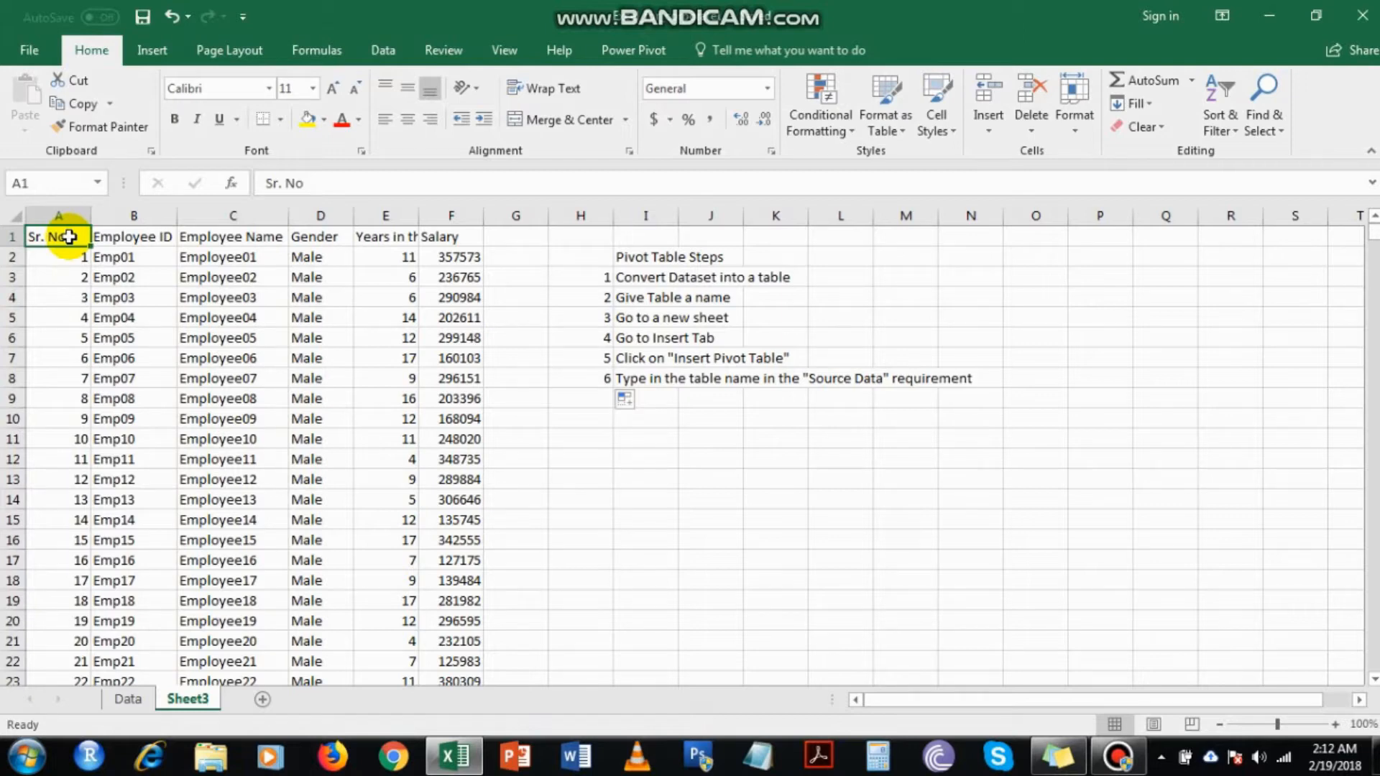
- Convert A1:F1001 into a table with headers and apply the light table style with a black header row
key("ctrl+shift+Right")
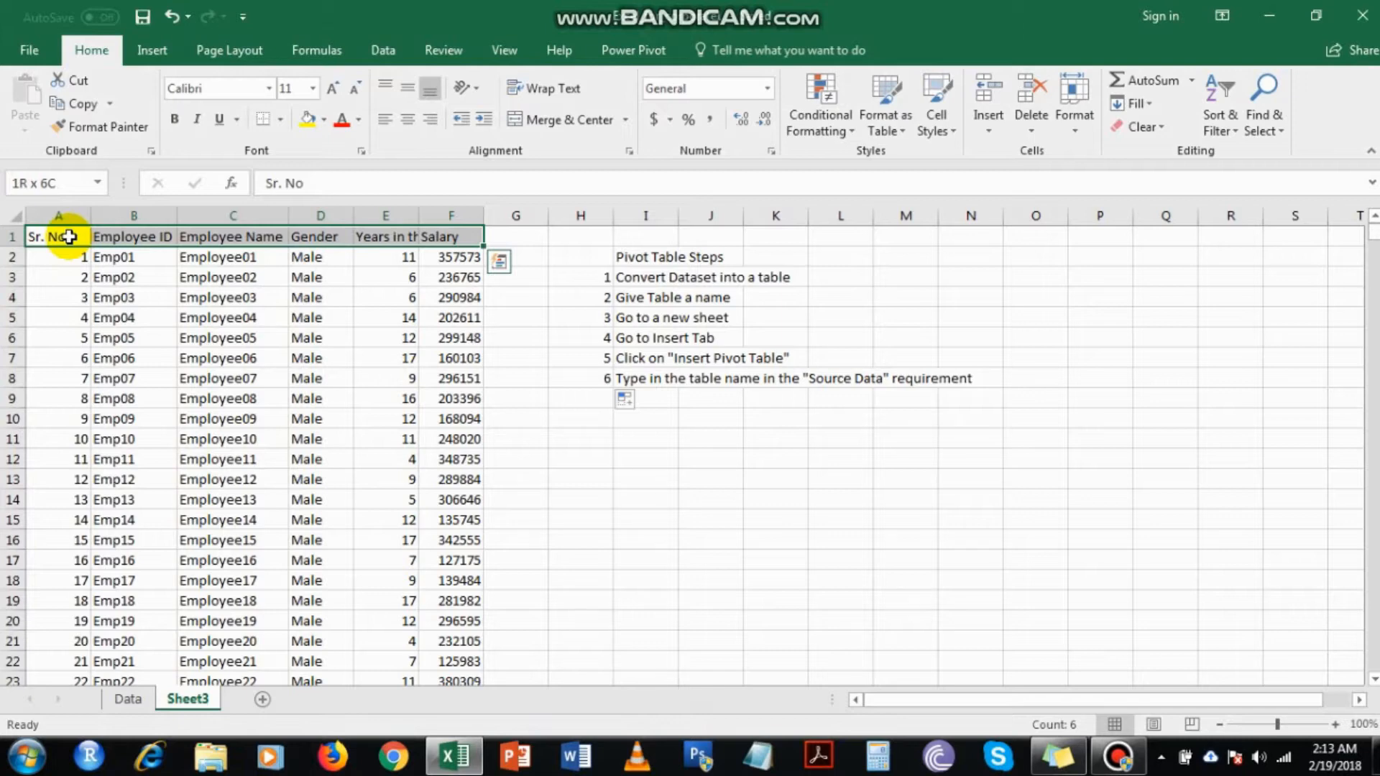
key("ctrl+shift+Down")
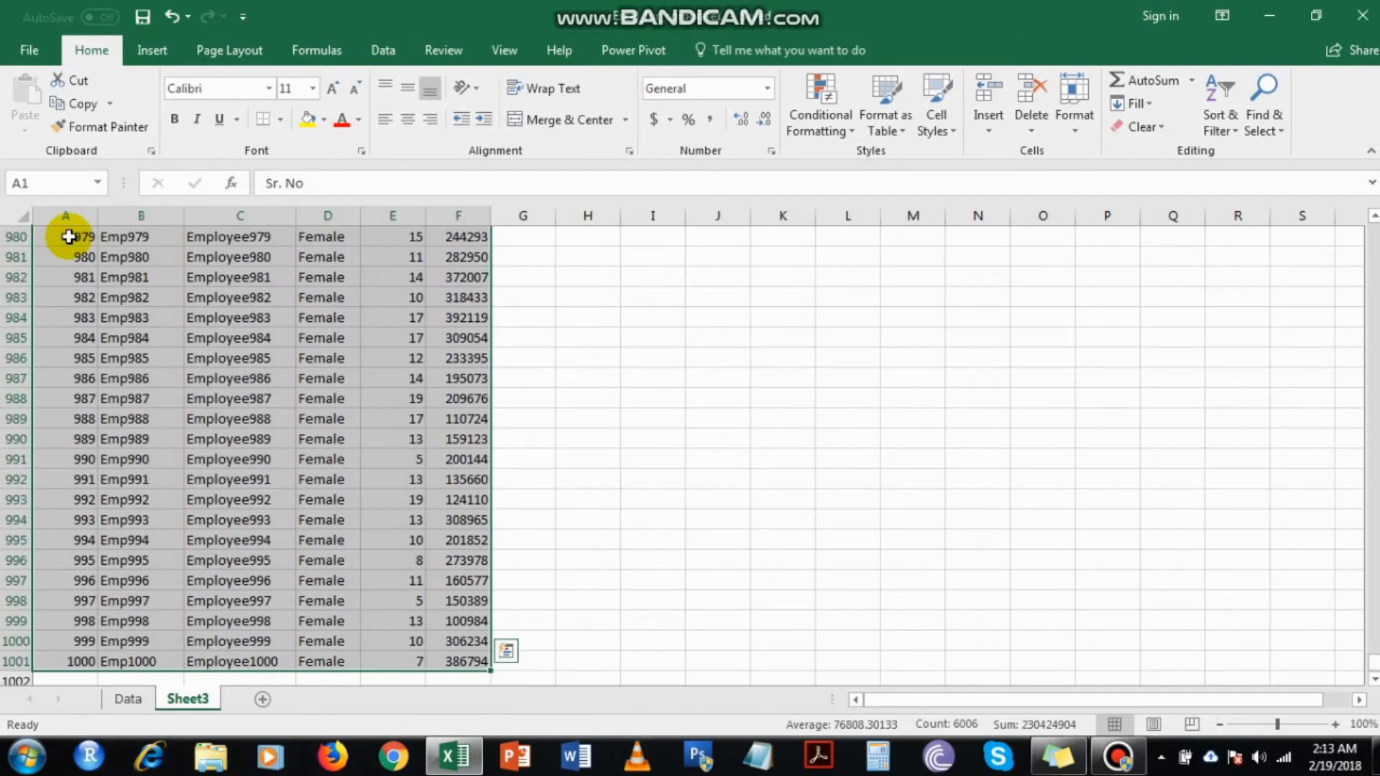
left_click(164, 58)
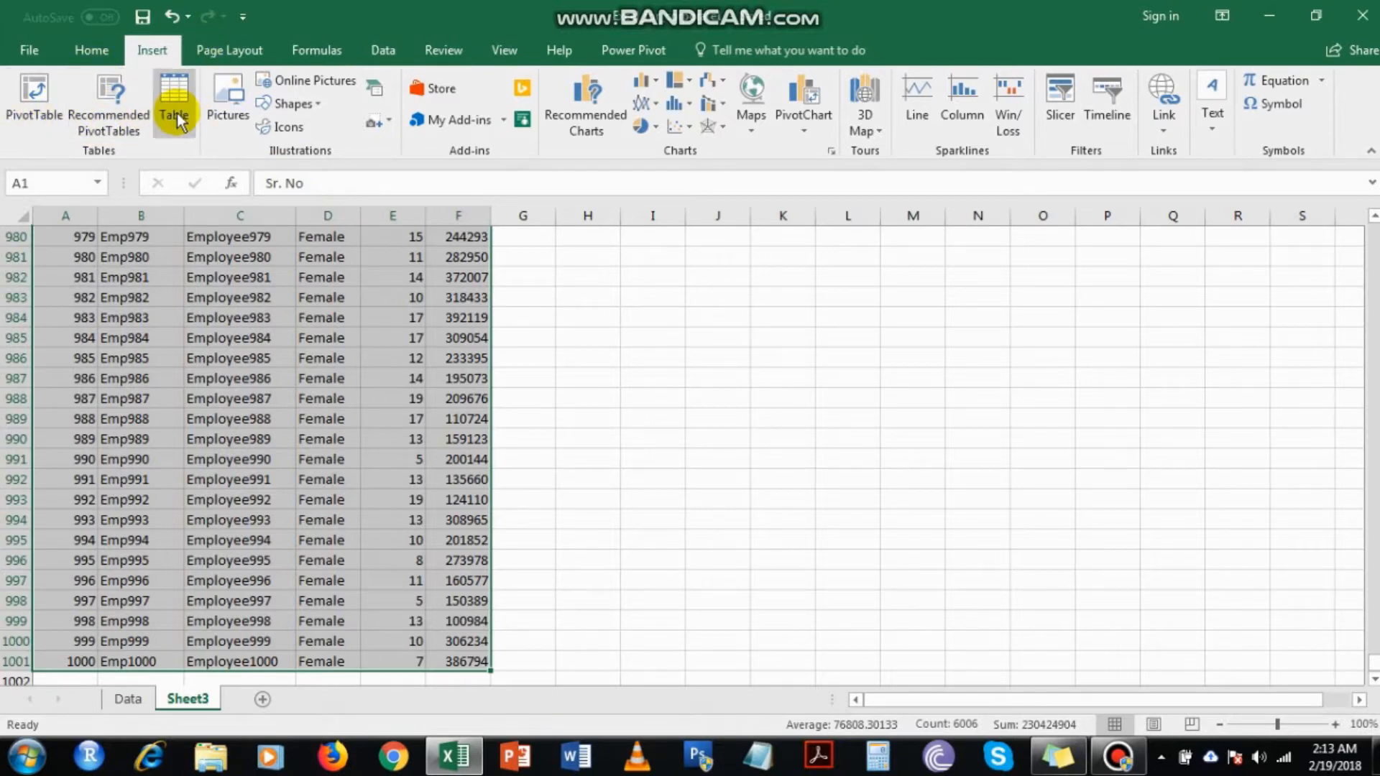
left_click(178, 113)
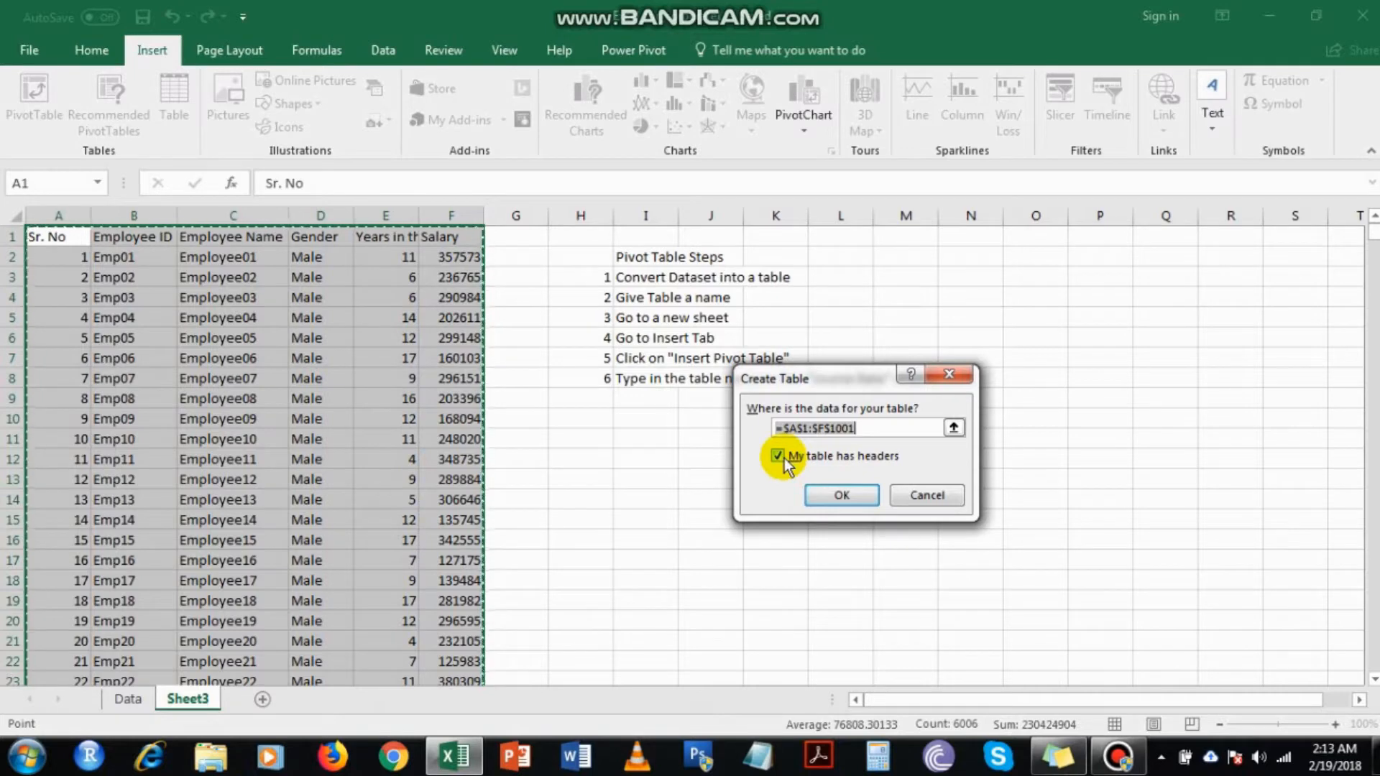
left_click(831, 497)
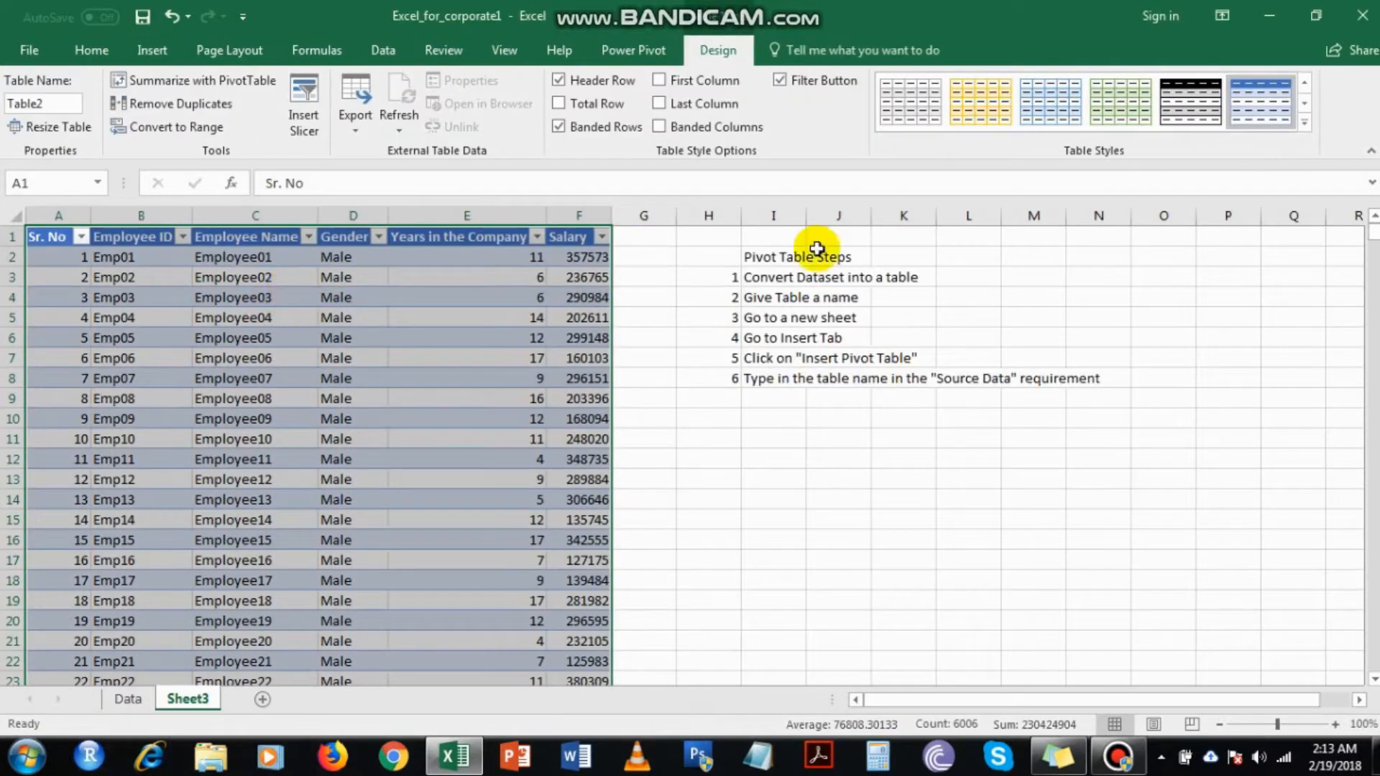
left_click(1304, 120)
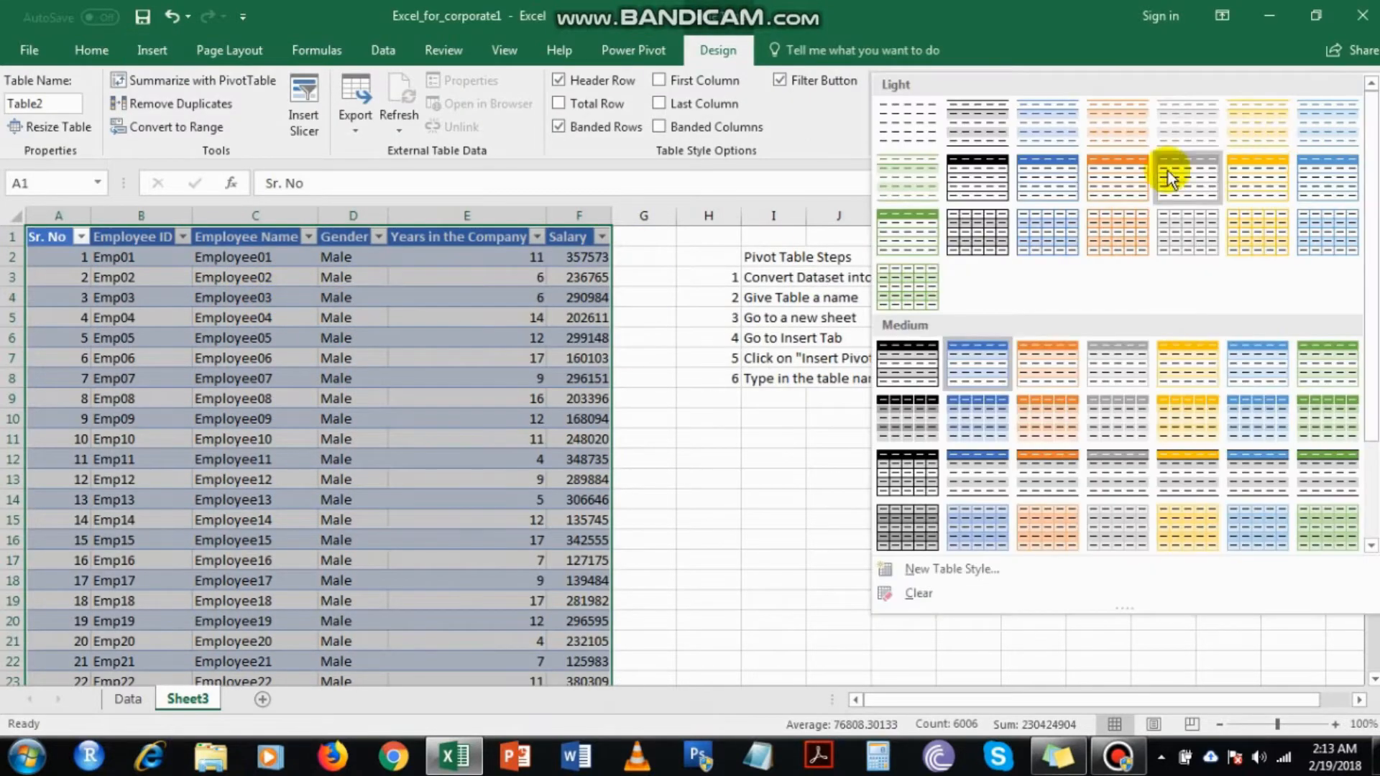
left_click(974, 189)
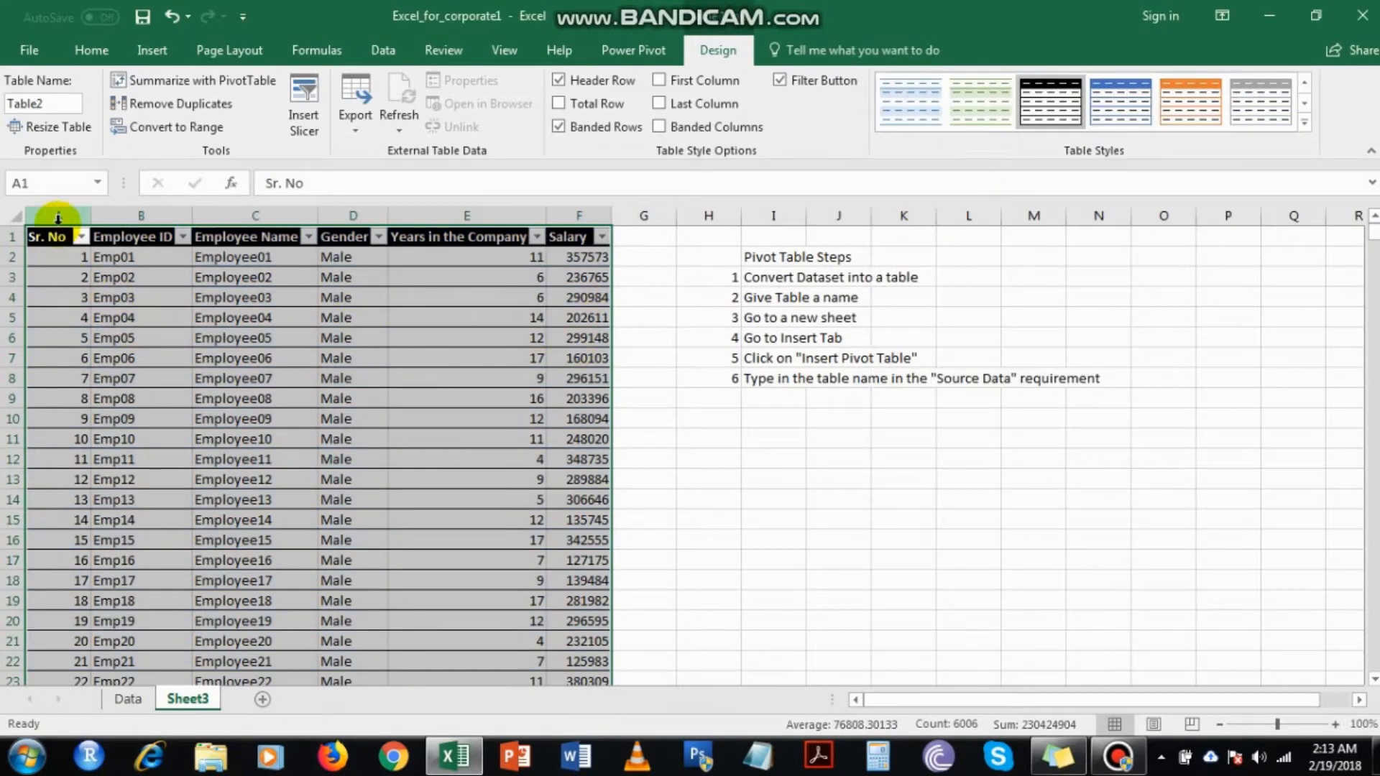
- Centre the contents of columns A to F horizontally and save the workbook
left_click_drag(57, 216, 575, 204)
left_click(92, 49)
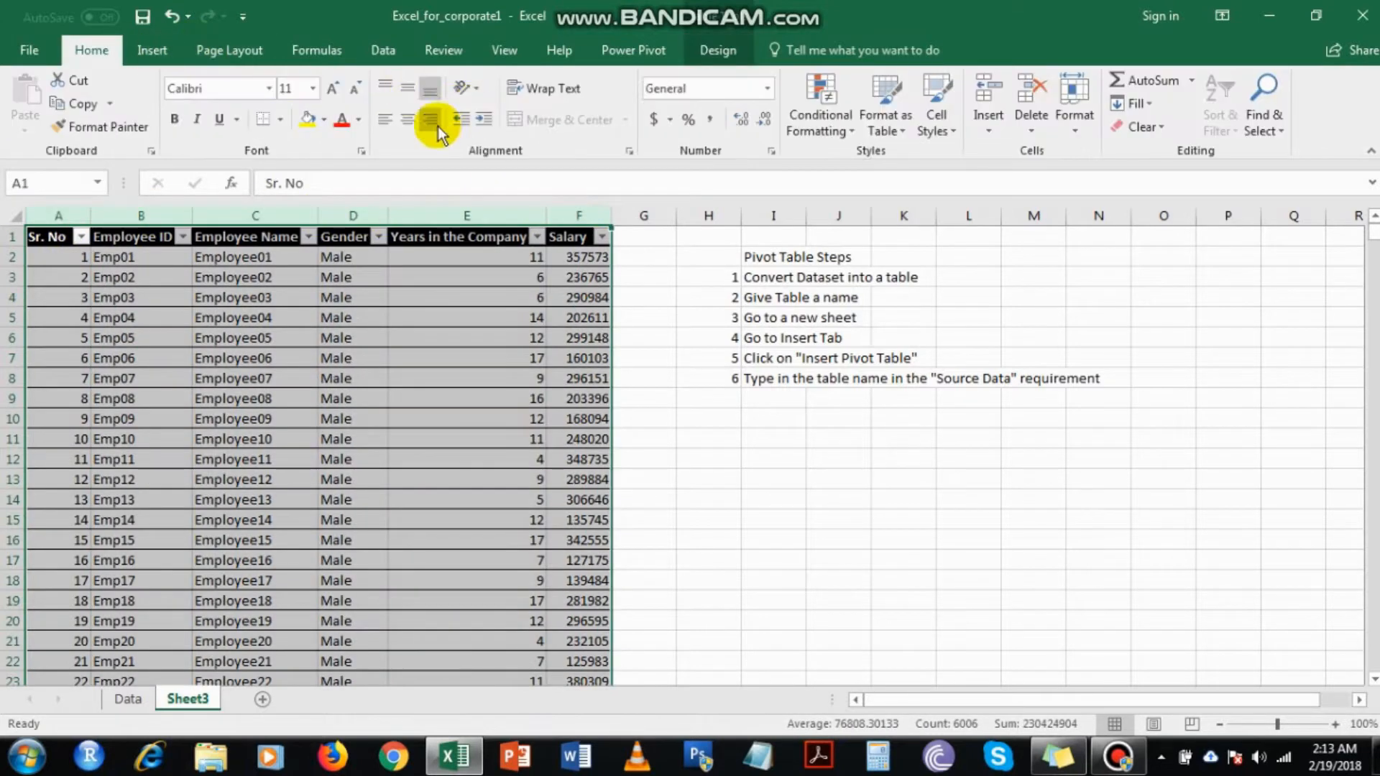
left_click(415, 126)
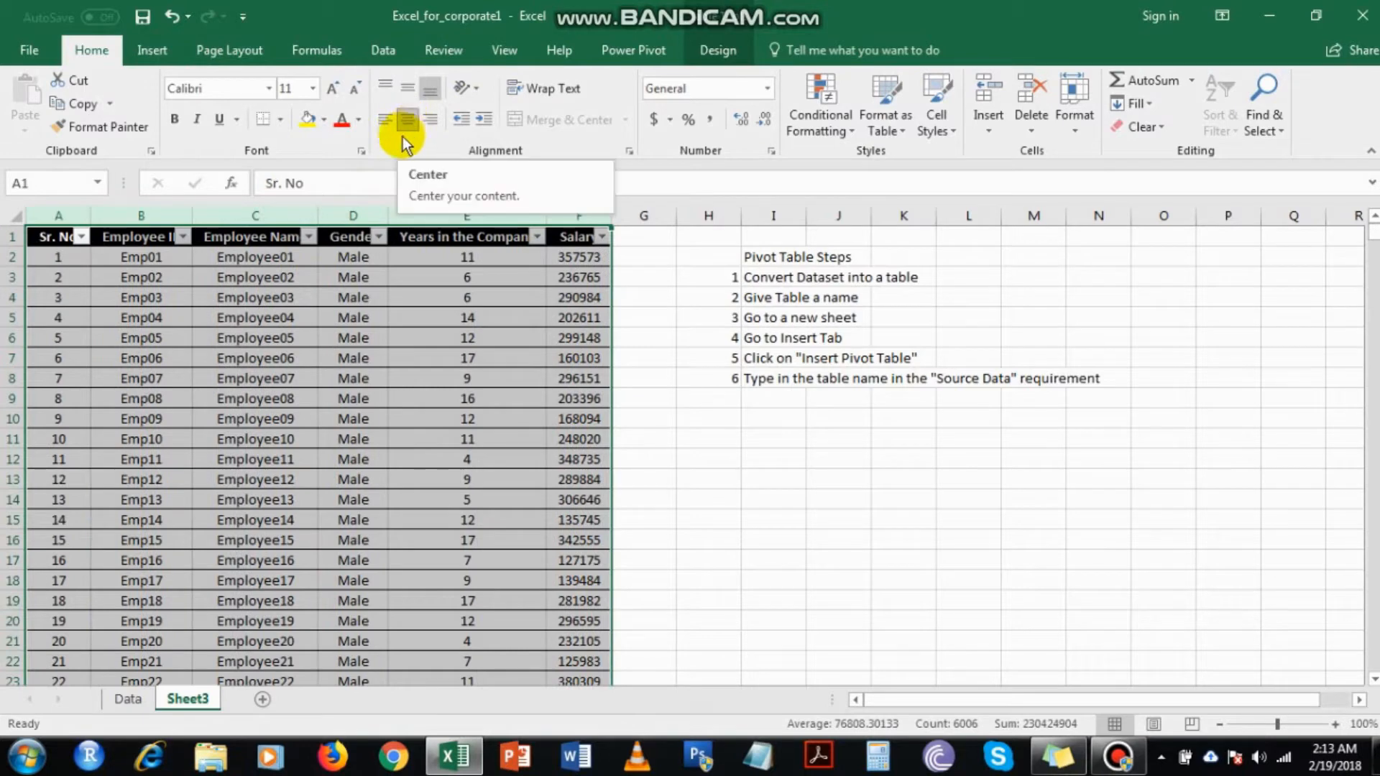
left_click(353, 257)
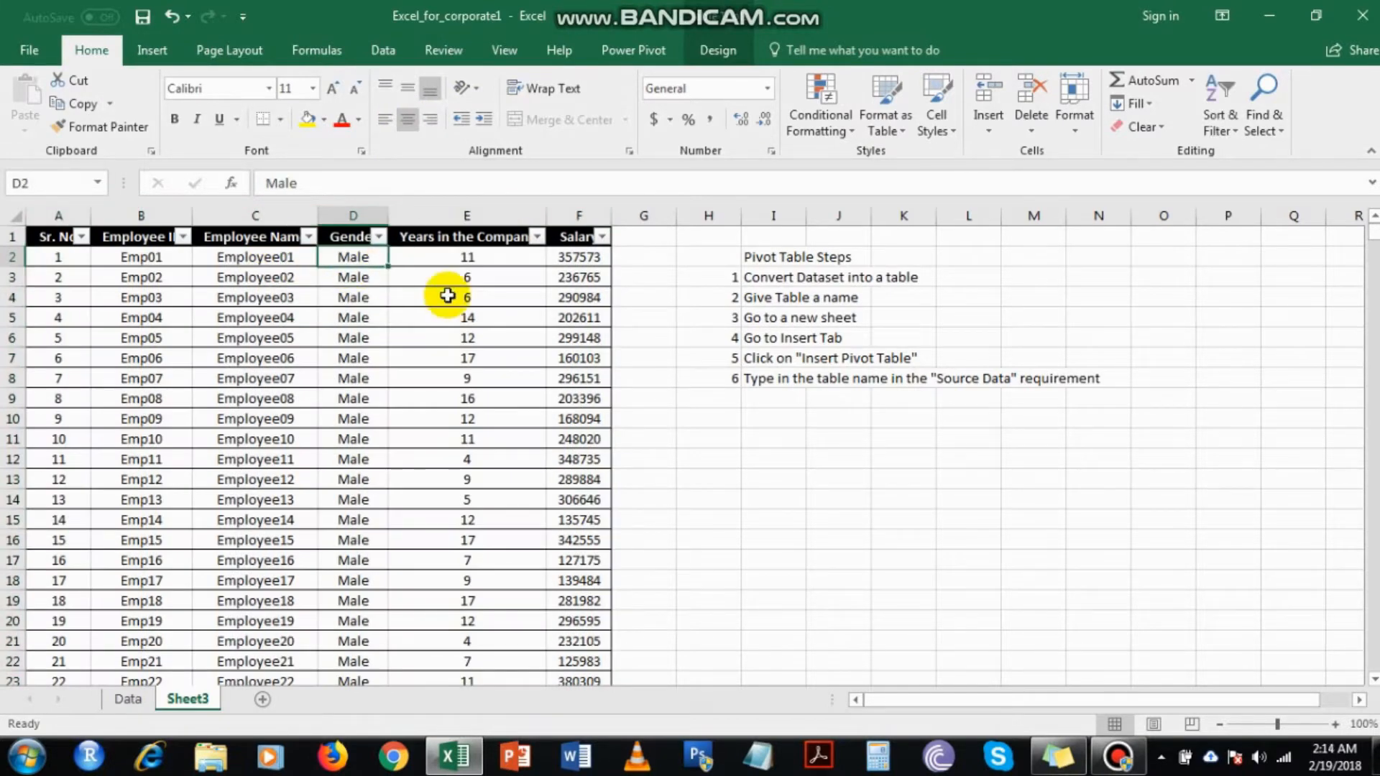
key("ctrl+s")
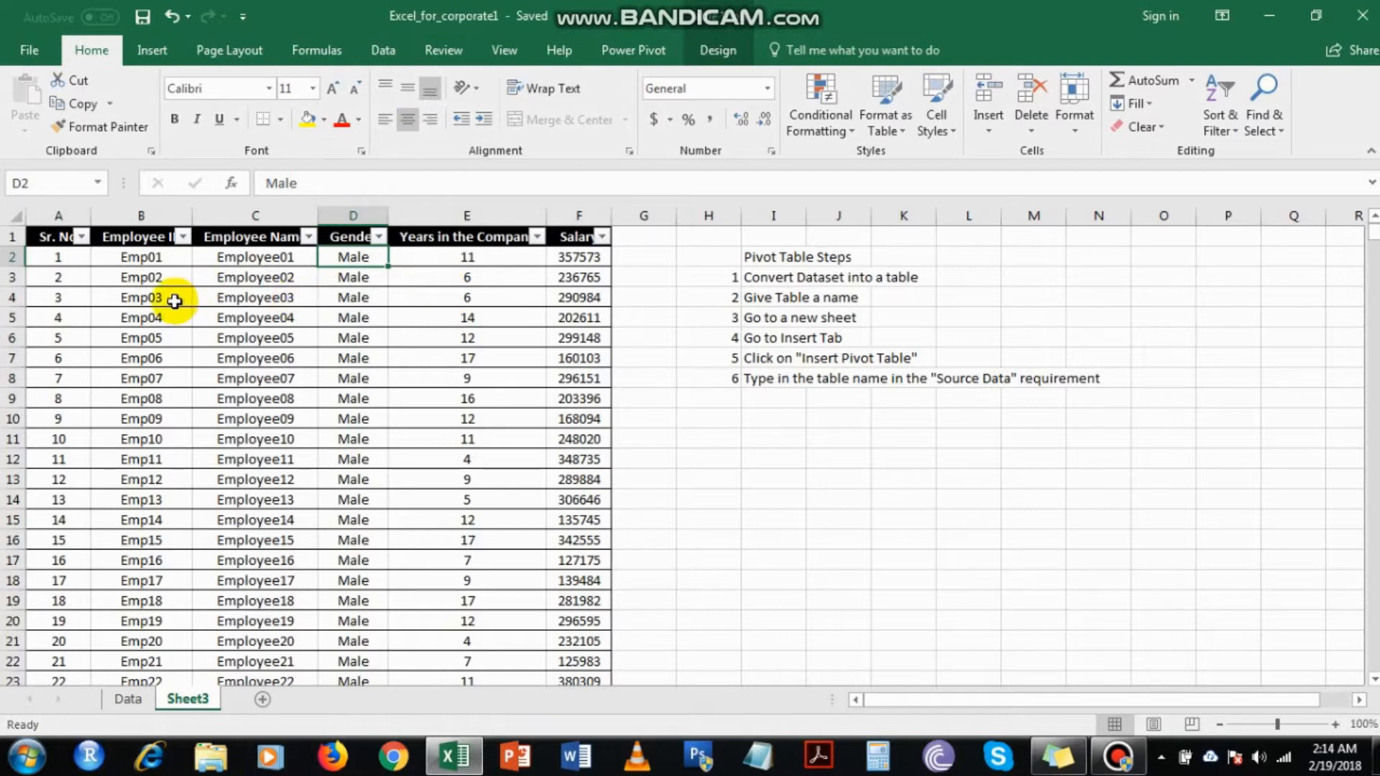
- Compare the availability of the table design options with a cell selected inside and outside the table
left_click(48, 236)
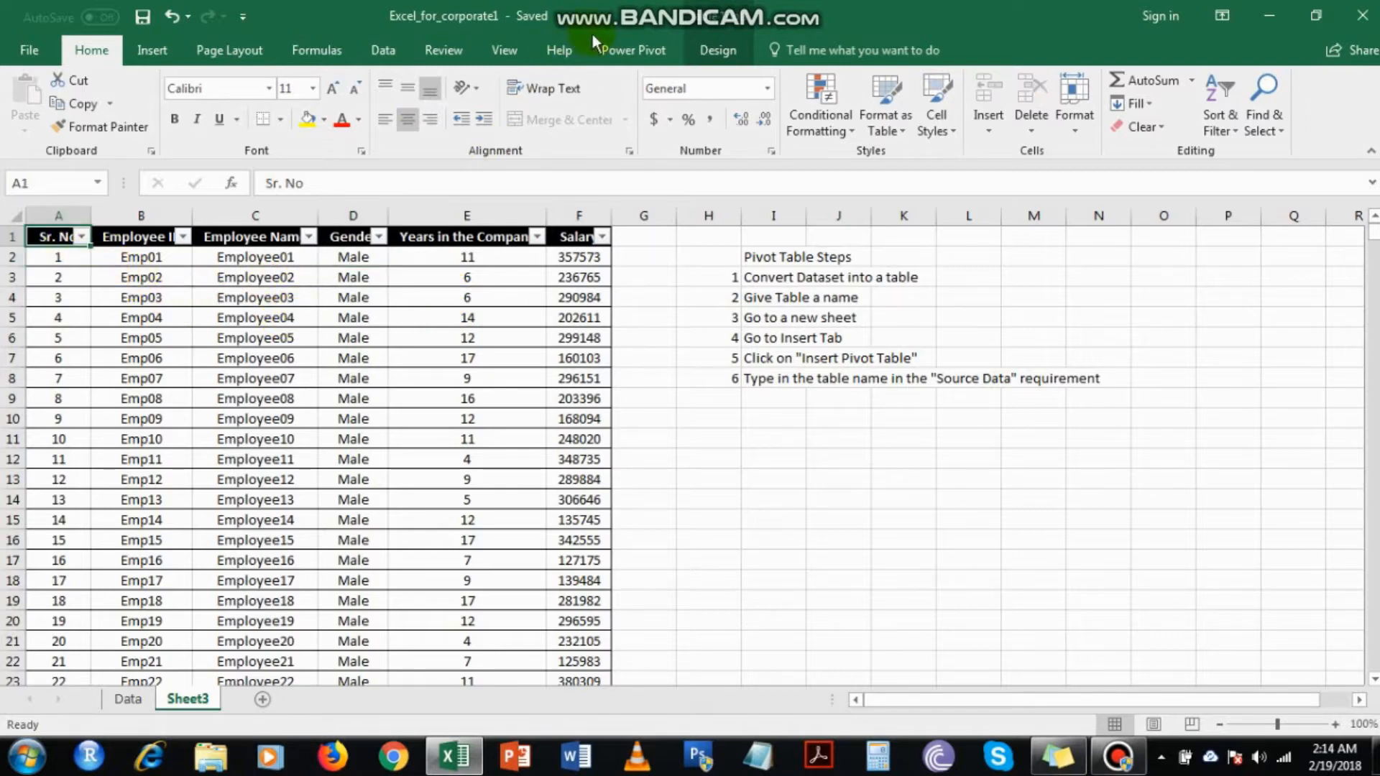
left_click(723, 56)
left_click(221, 328)
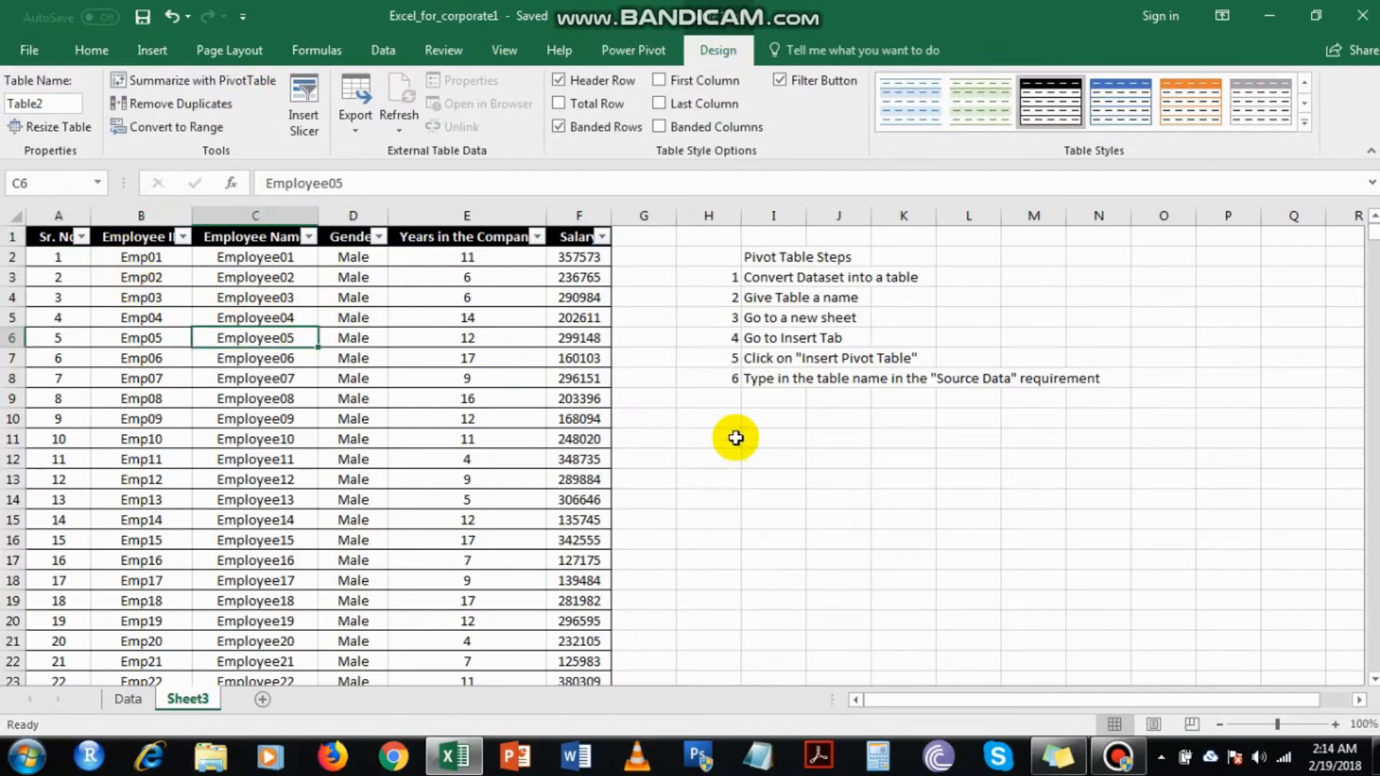
left_click(941, 501)
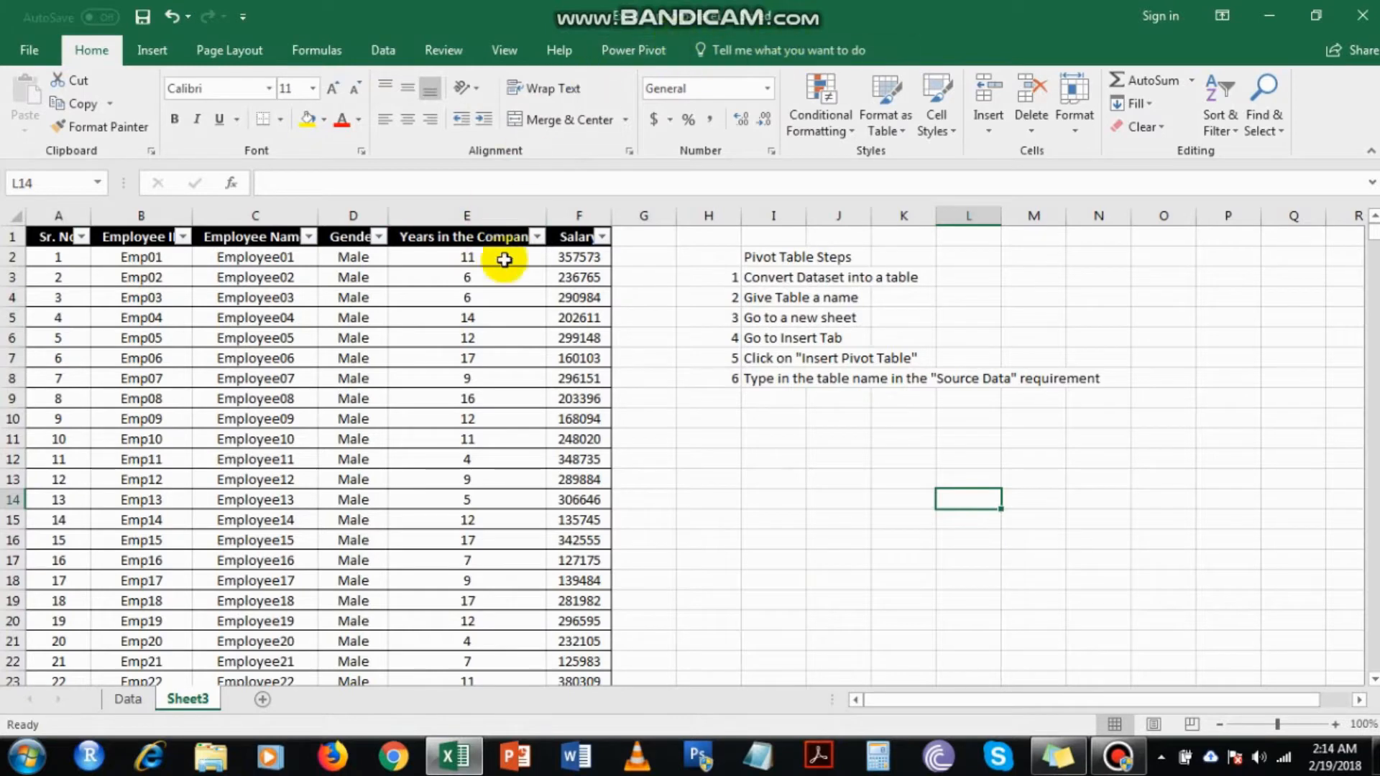
- Rename the table on Sheet3 as employees
left_click(241, 415)
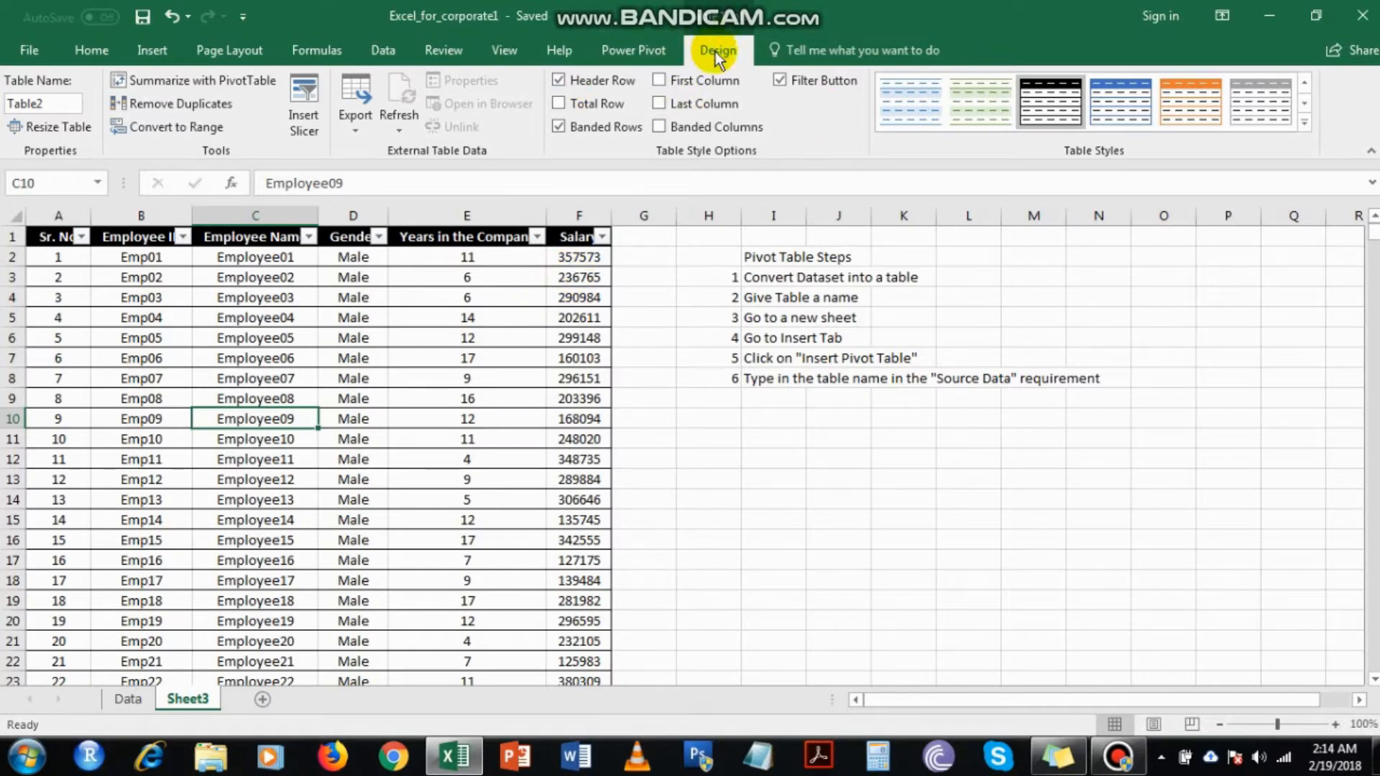
left_click(60, 103)
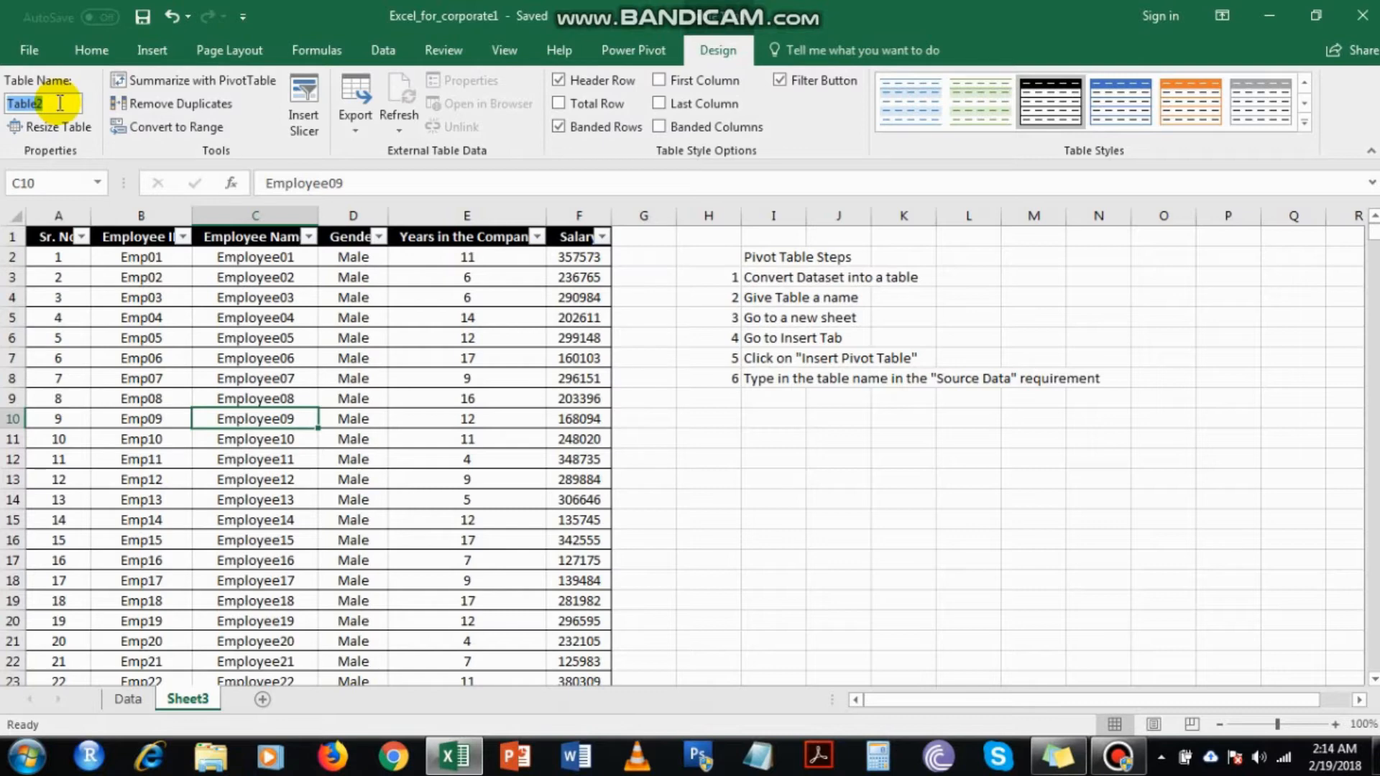
type("em")
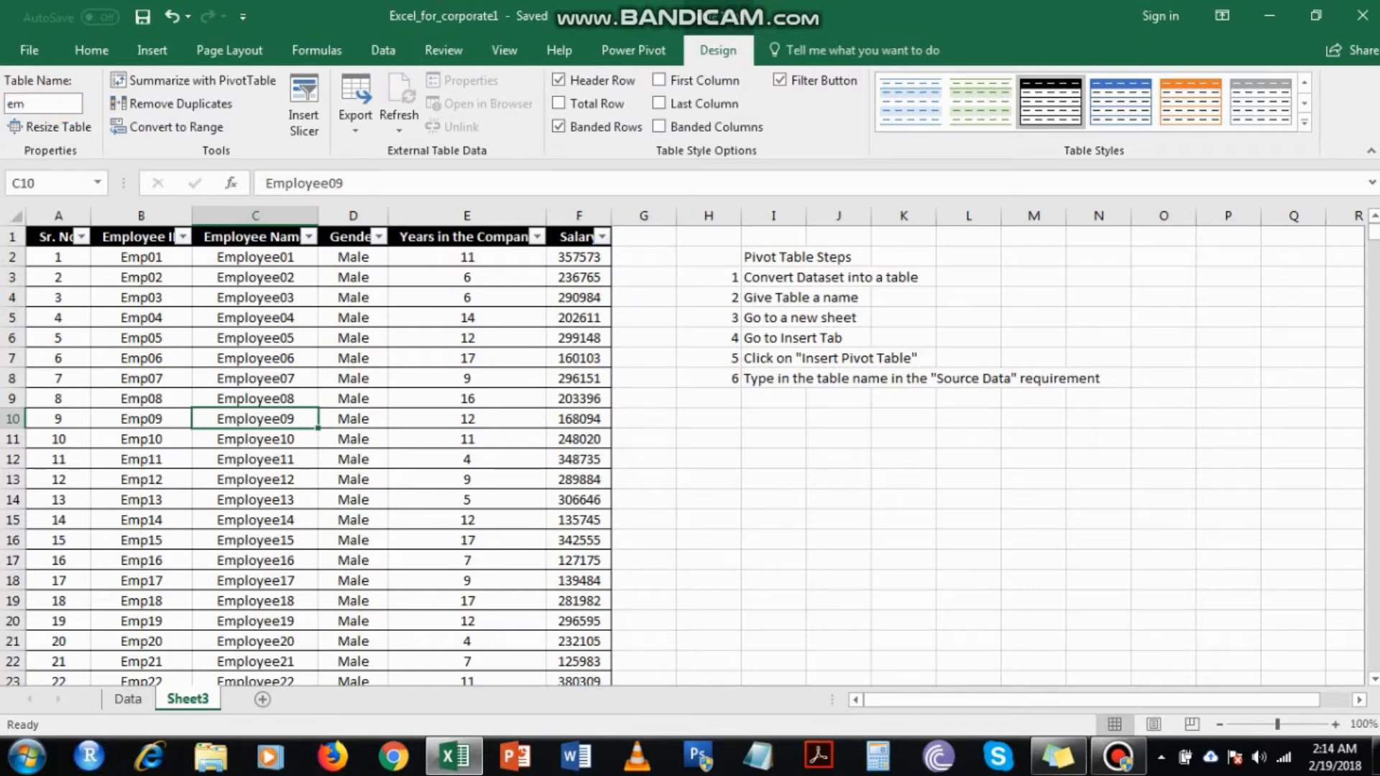
type("ployees")
- Try to rename the table on Sheet3 as employee_data
left_click(59, 101)
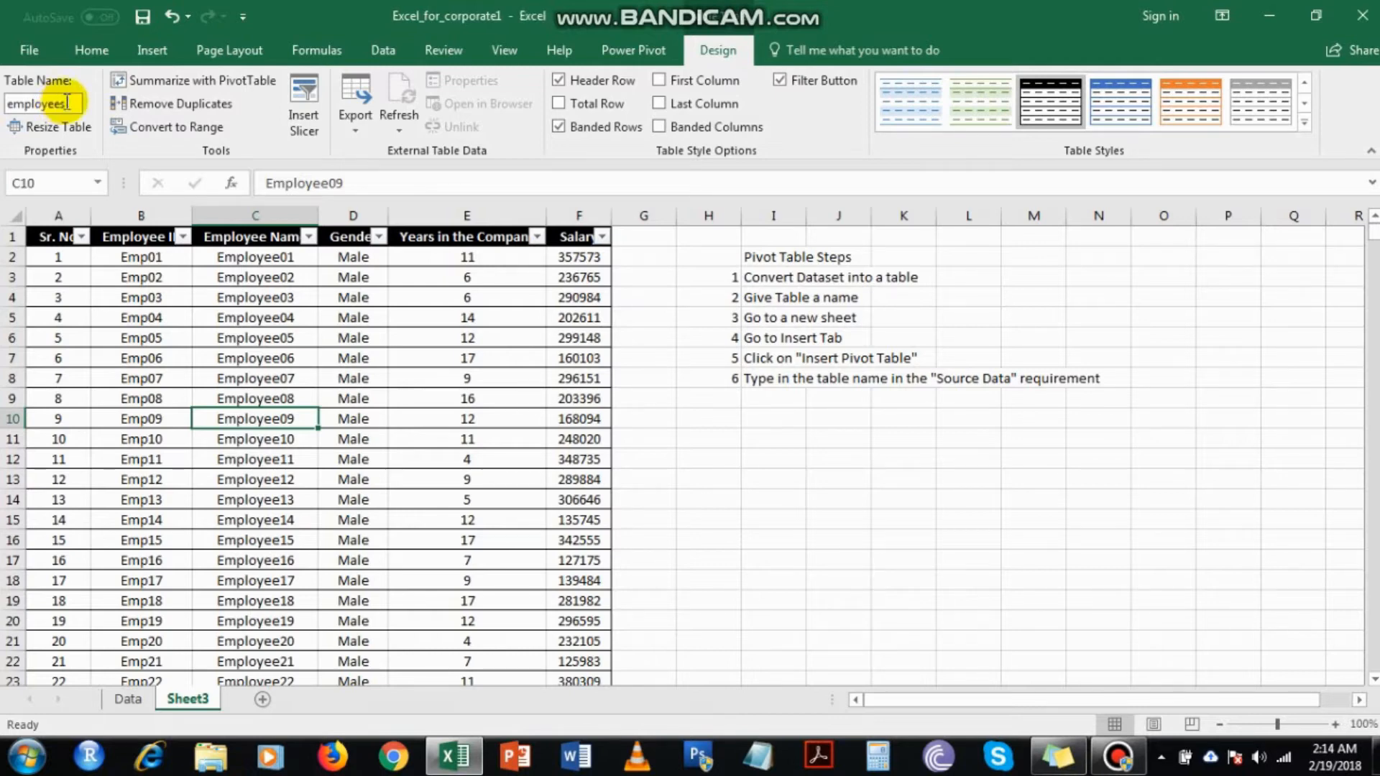
double_click(67, 102)
type("emp")
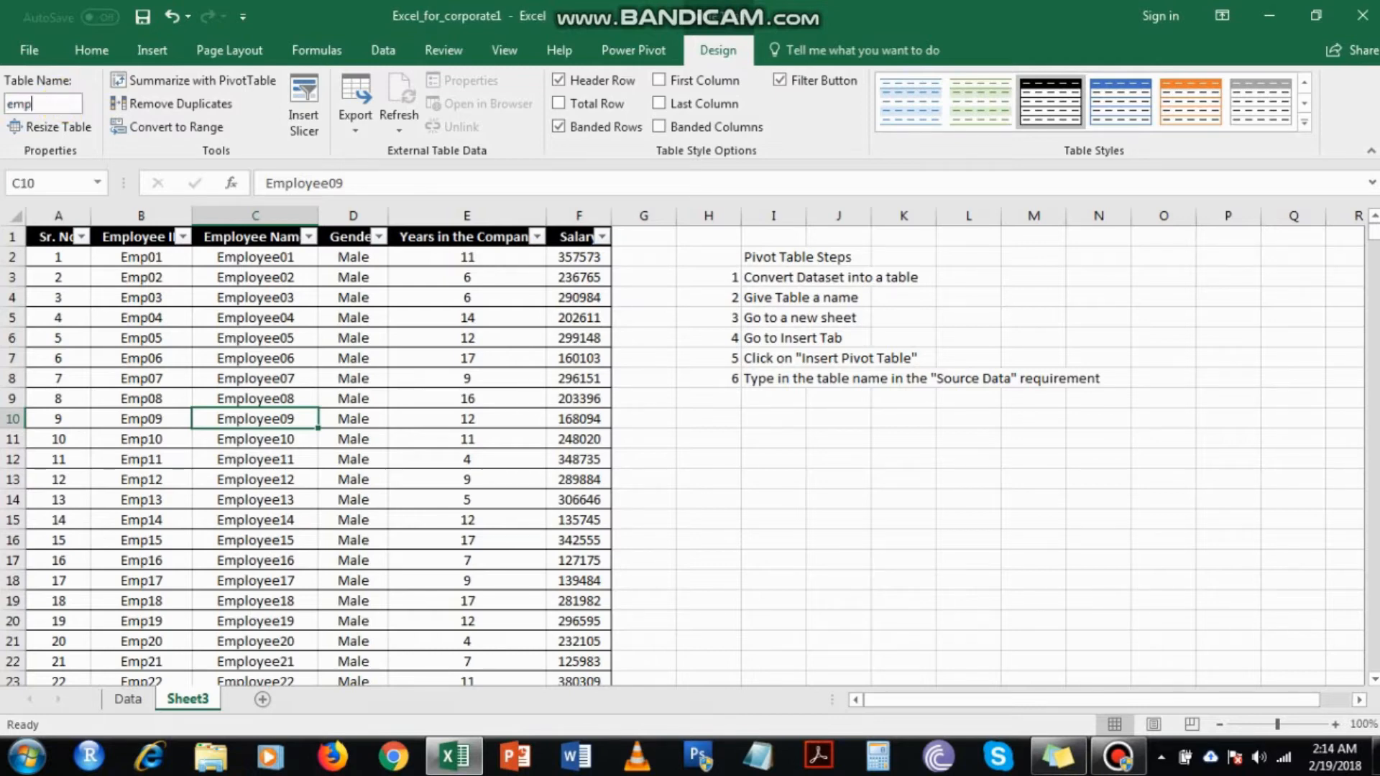
type("loyee_data")
key("Return")
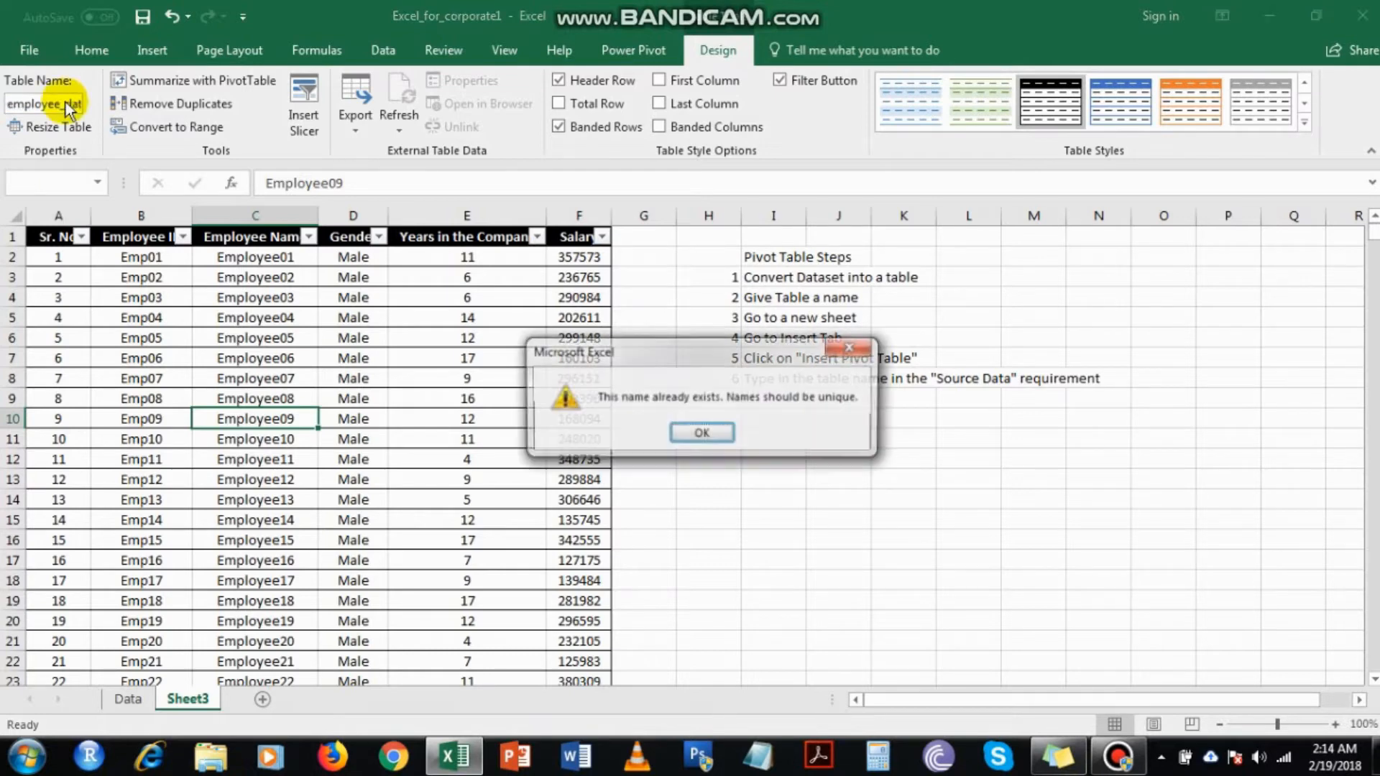
left_click(700, 433)
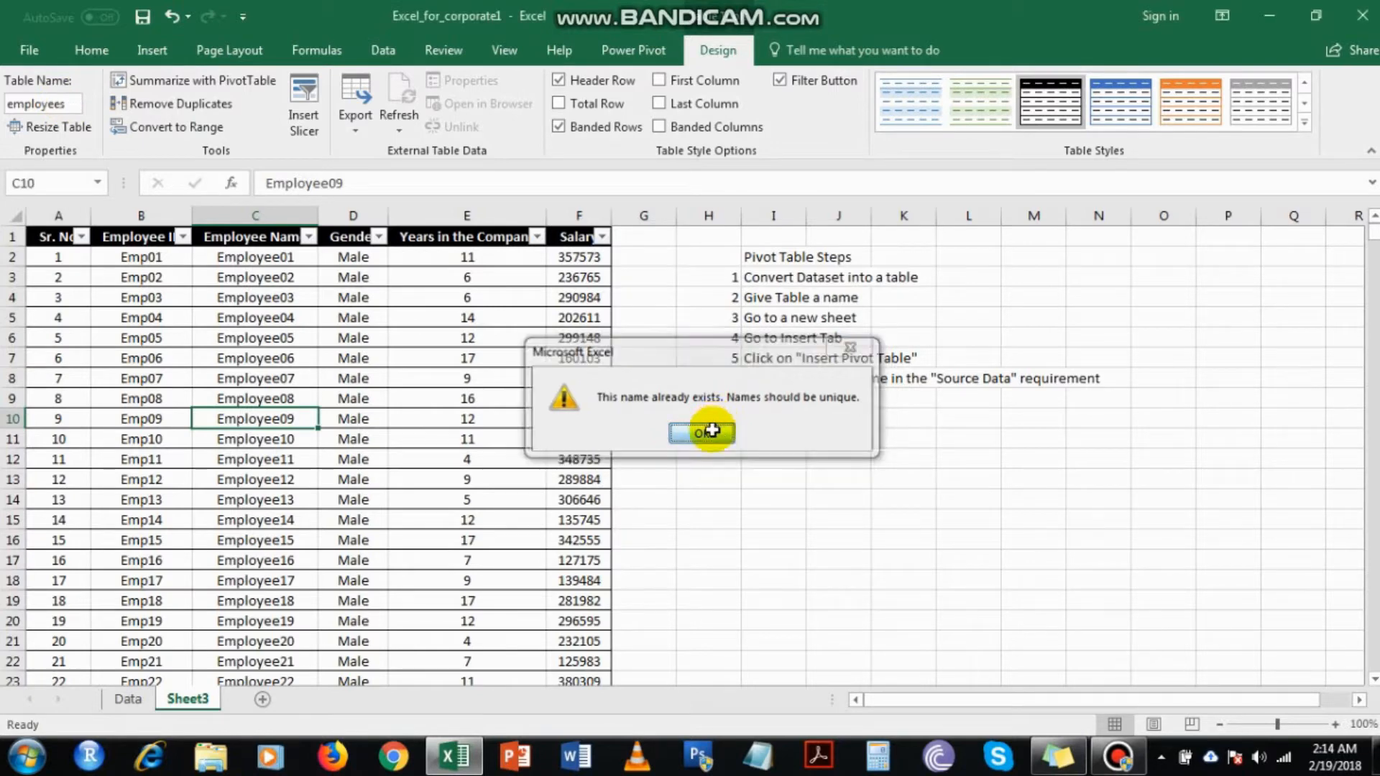
- Check the table name on the Data sheet and preview the pivot table settings for the employees table without creating one
left_click(186, 700)
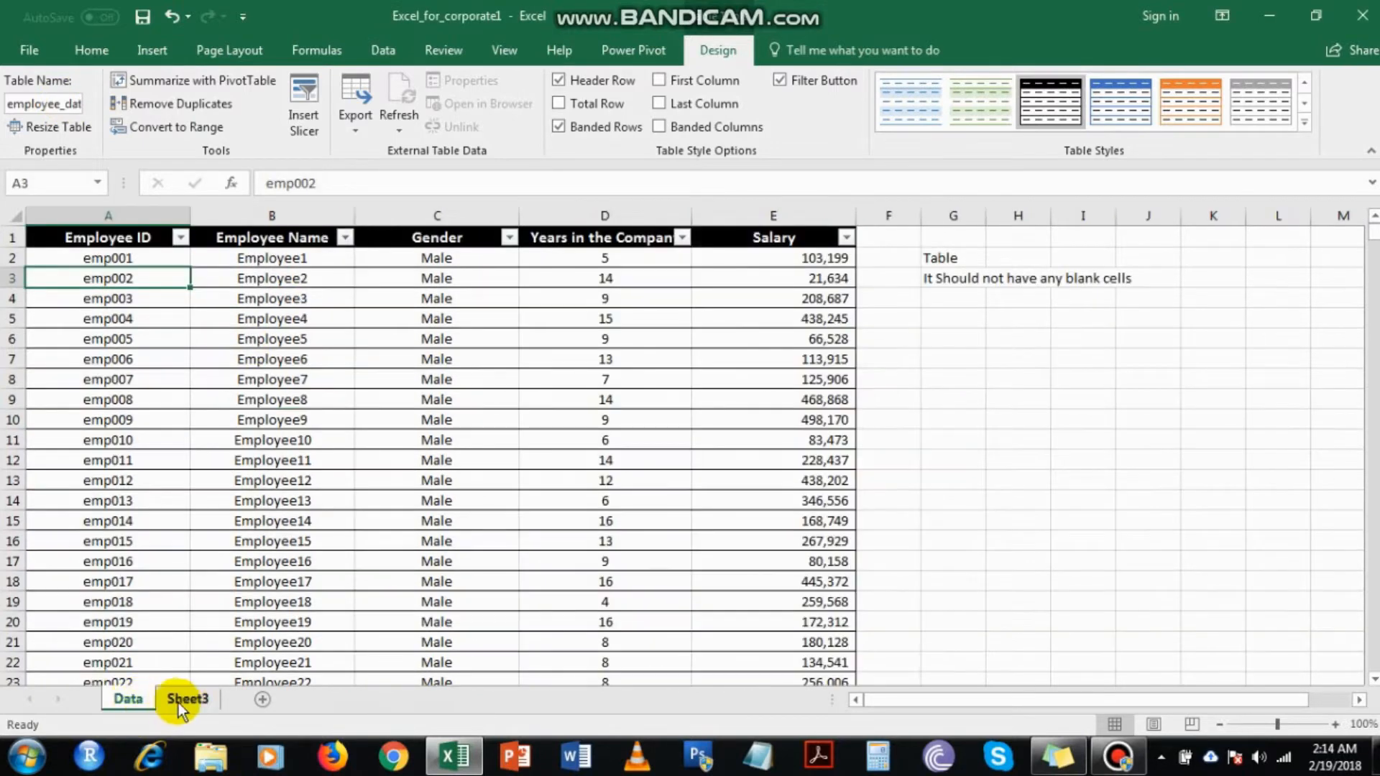
left_click(188, 700)
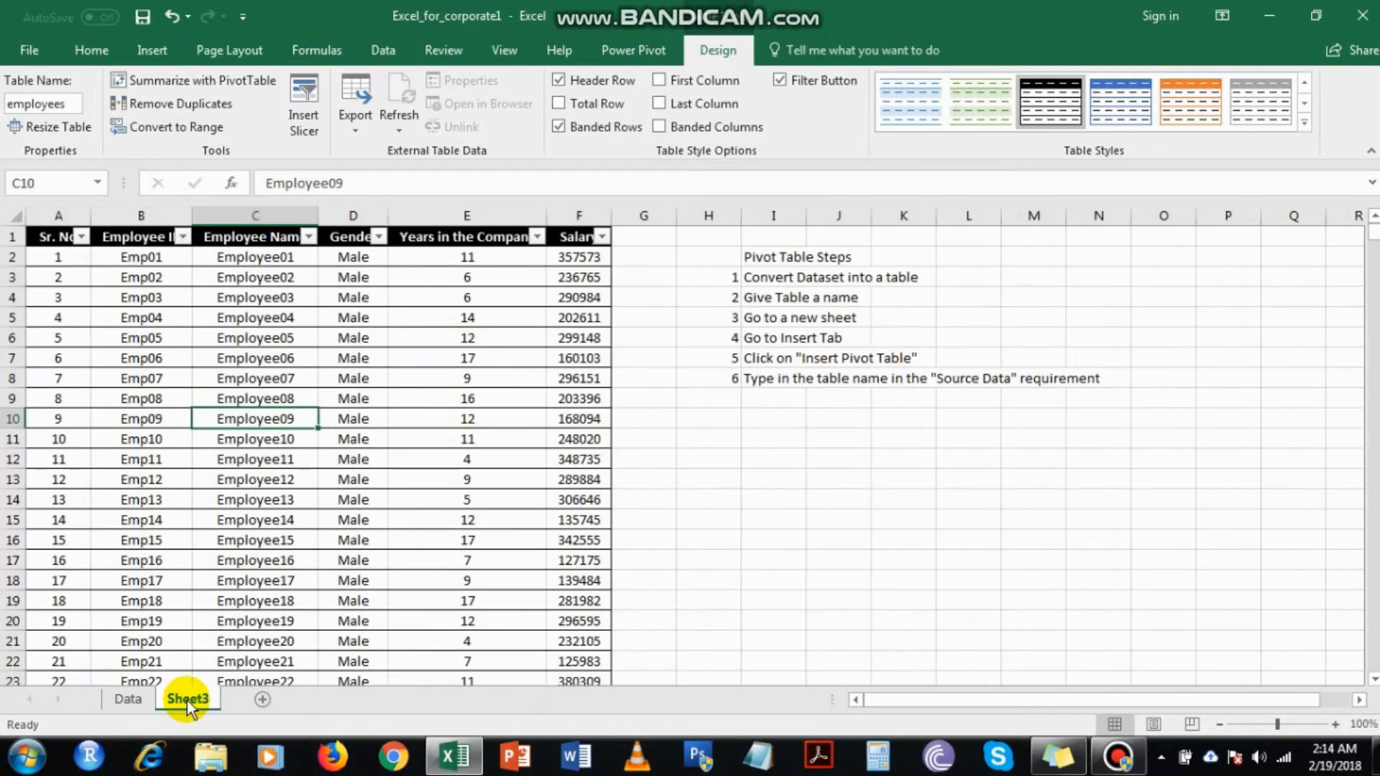
left_click(75, 108)
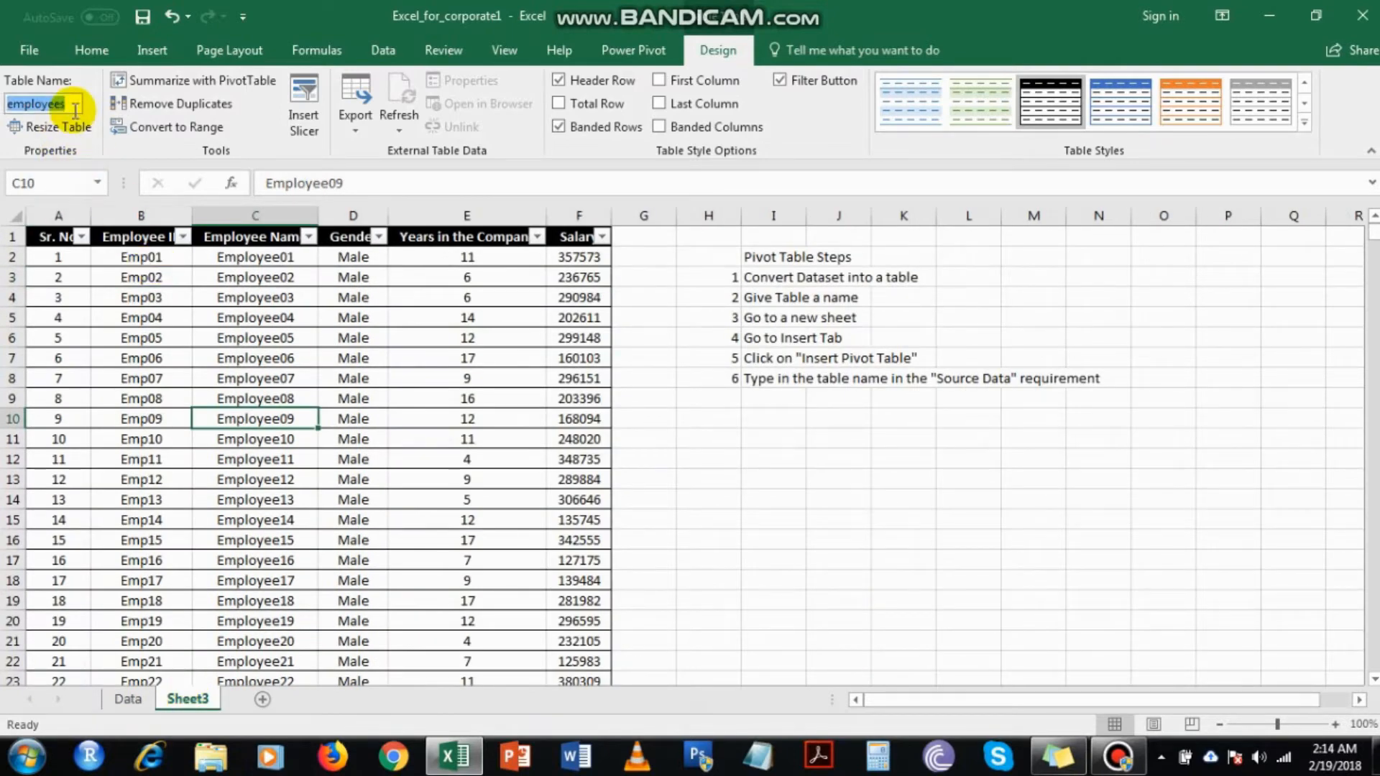
left_click(186, 81)
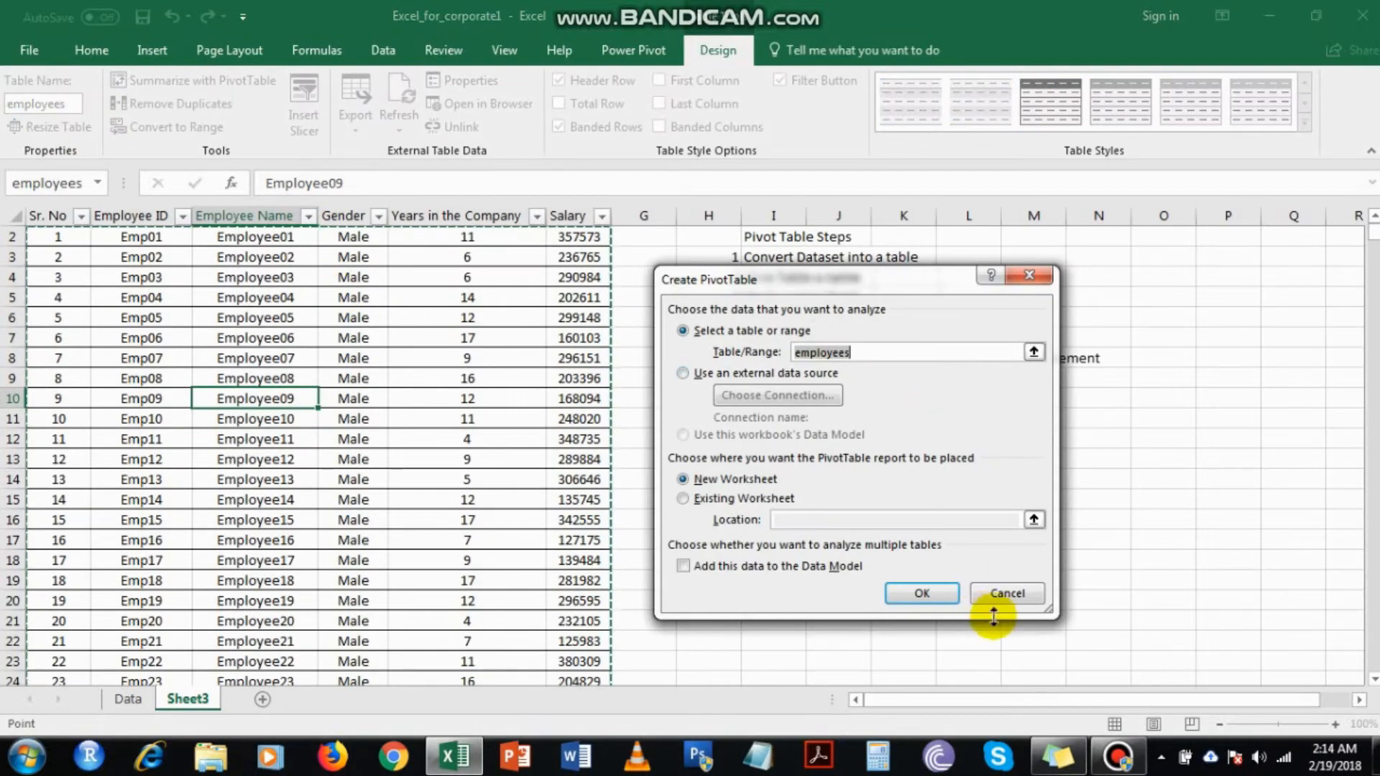
left_click(1004, 599)
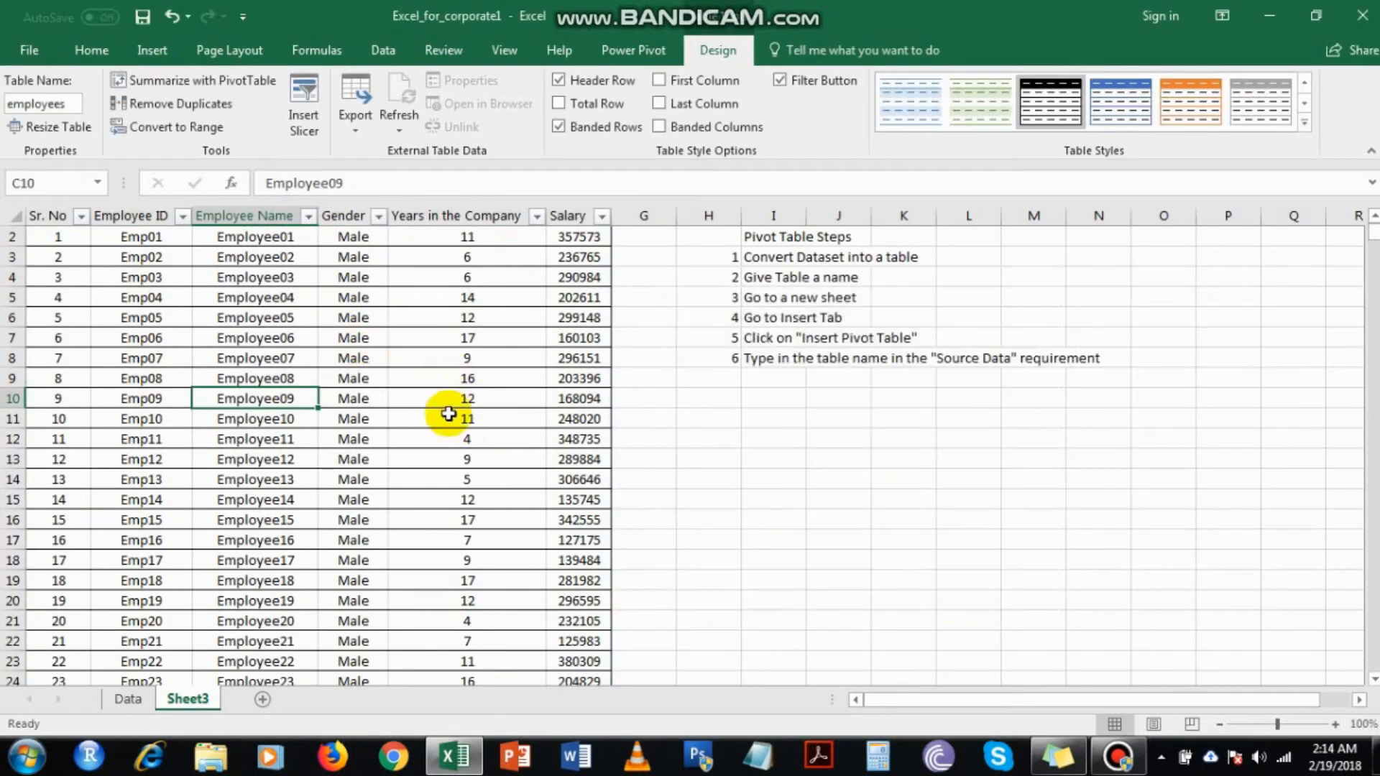
- Rename Sheet3 as Data2
double_click(198, 699)
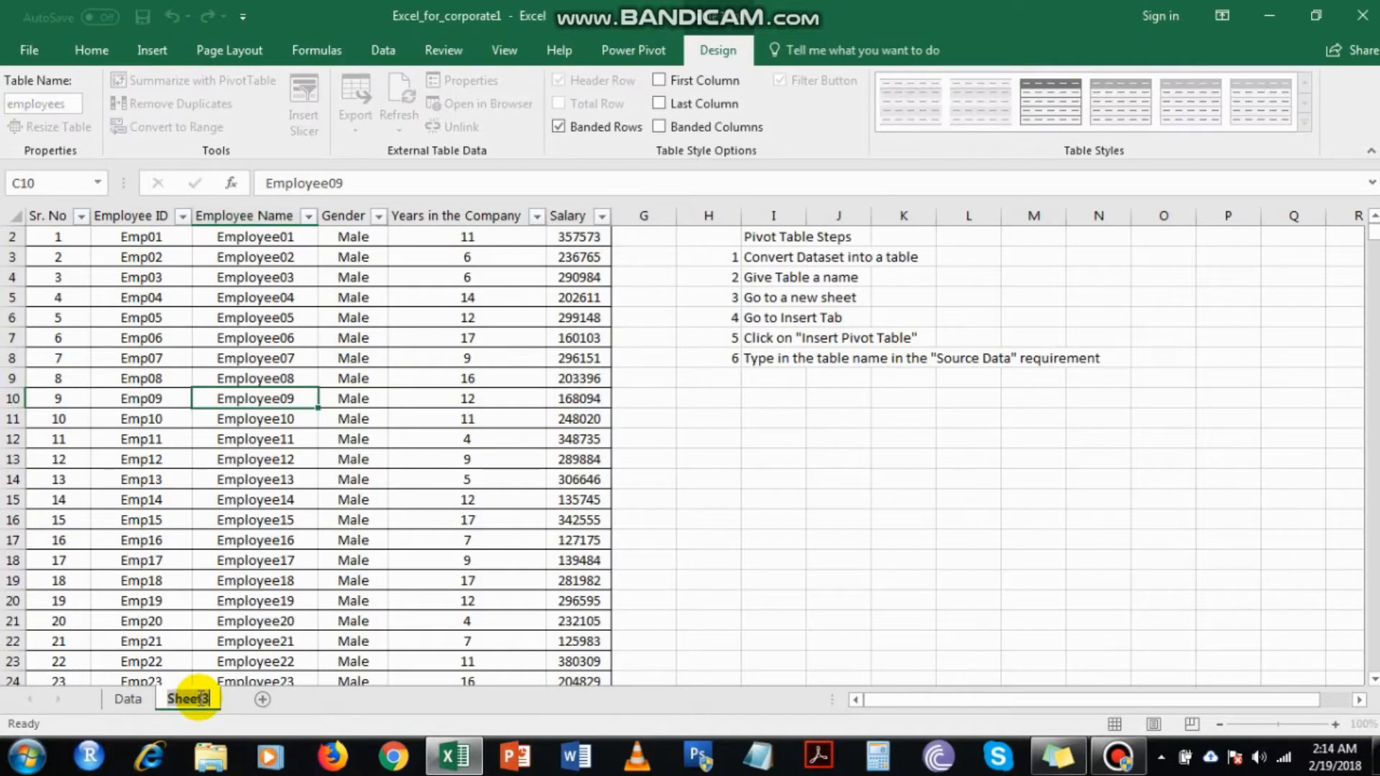
type("Data2")
key("Return")
- Delete the Data sheet permanently from the workbook
right_click(108, 700)
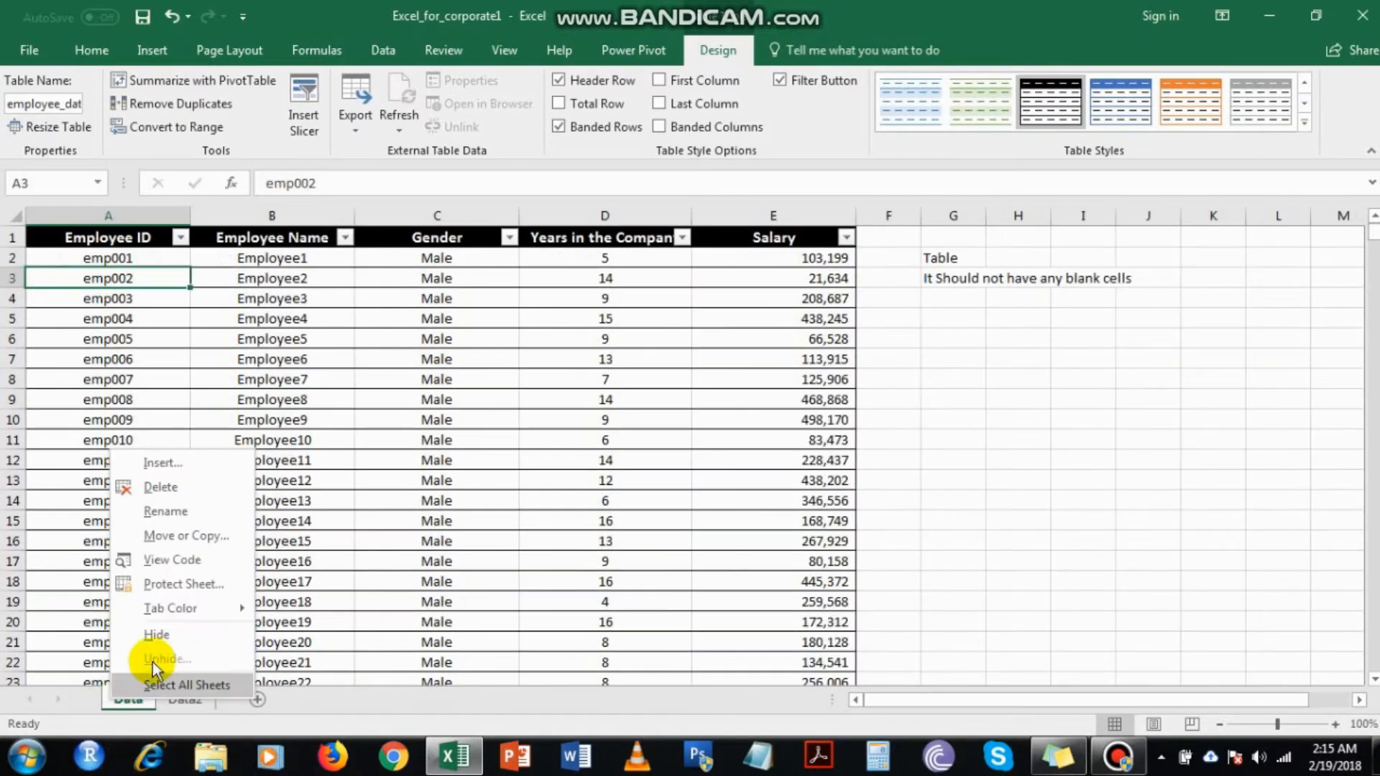
left_click(165, 483)
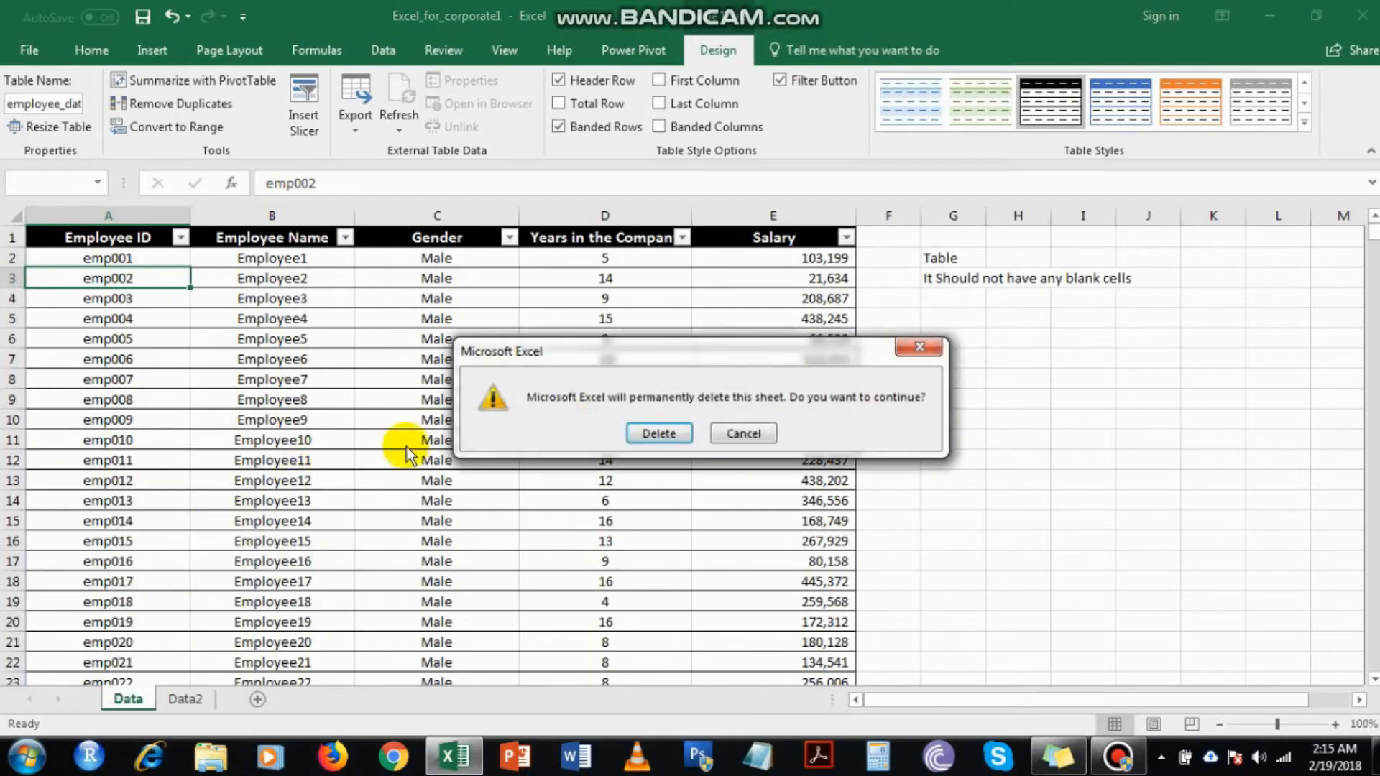
left_click(657, 433)
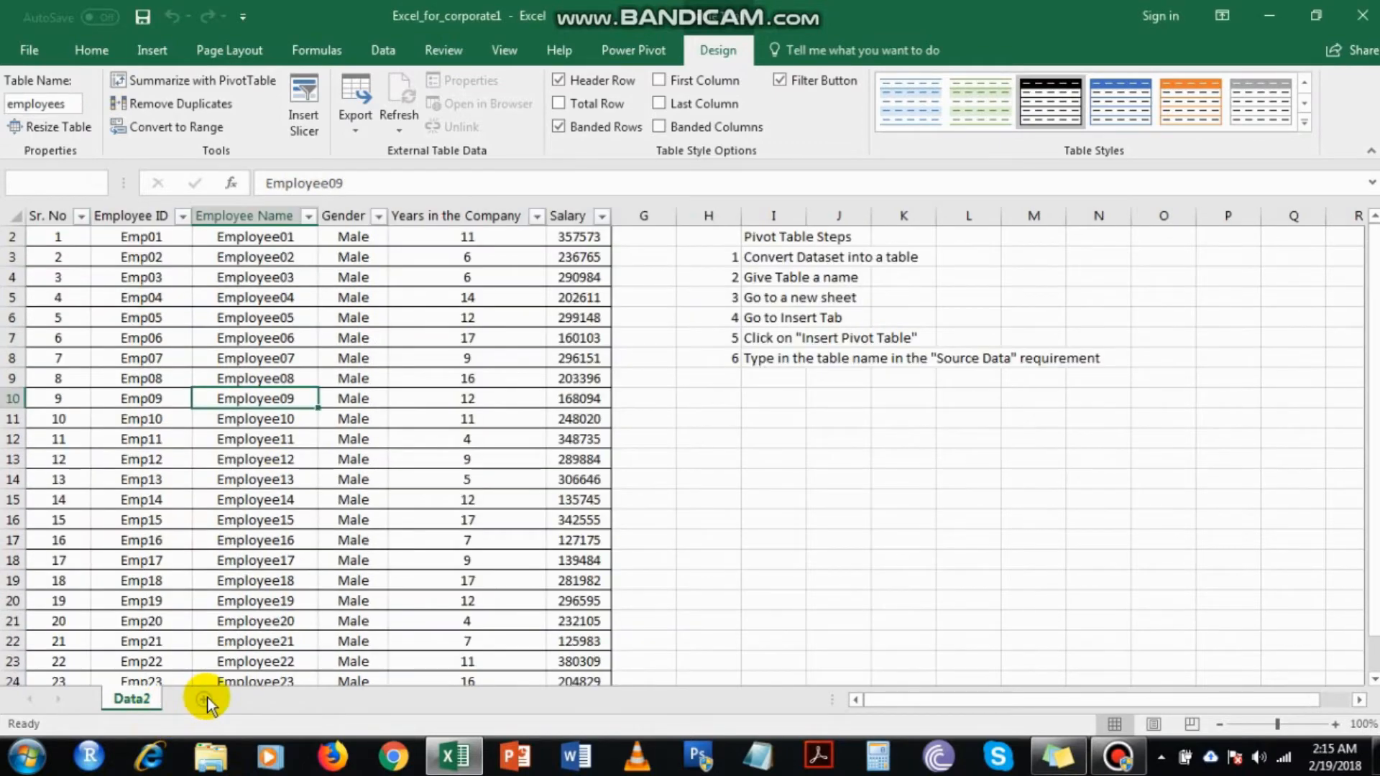
- Add a new worksheet after Data2 and name it Pivot
left_click(207, 697)
double_click(209, 697)
type("Pivot")
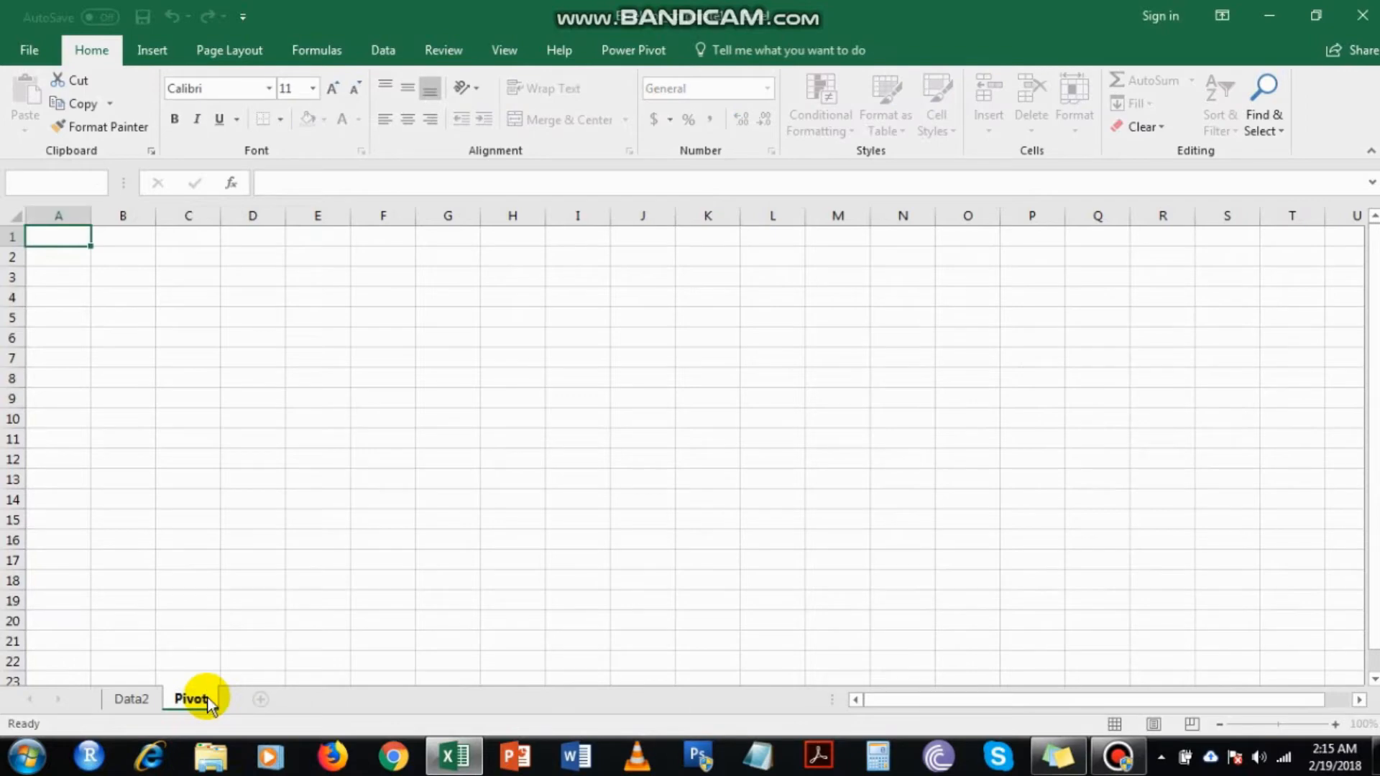
key("Return")
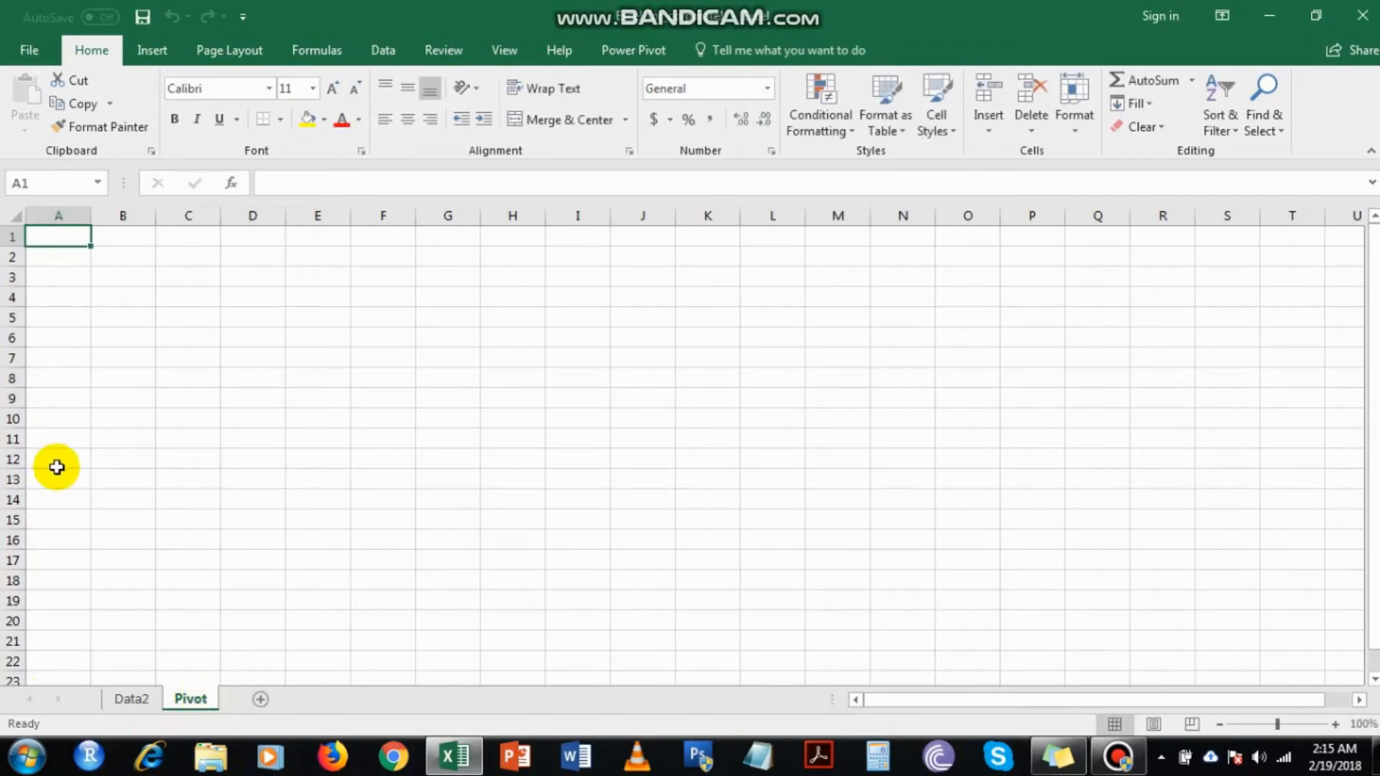
- Start a pivot table at cell A1 of the Pivot sheet, selecting the whole employee dataset on Data2 as its source
left_click(148, 51)
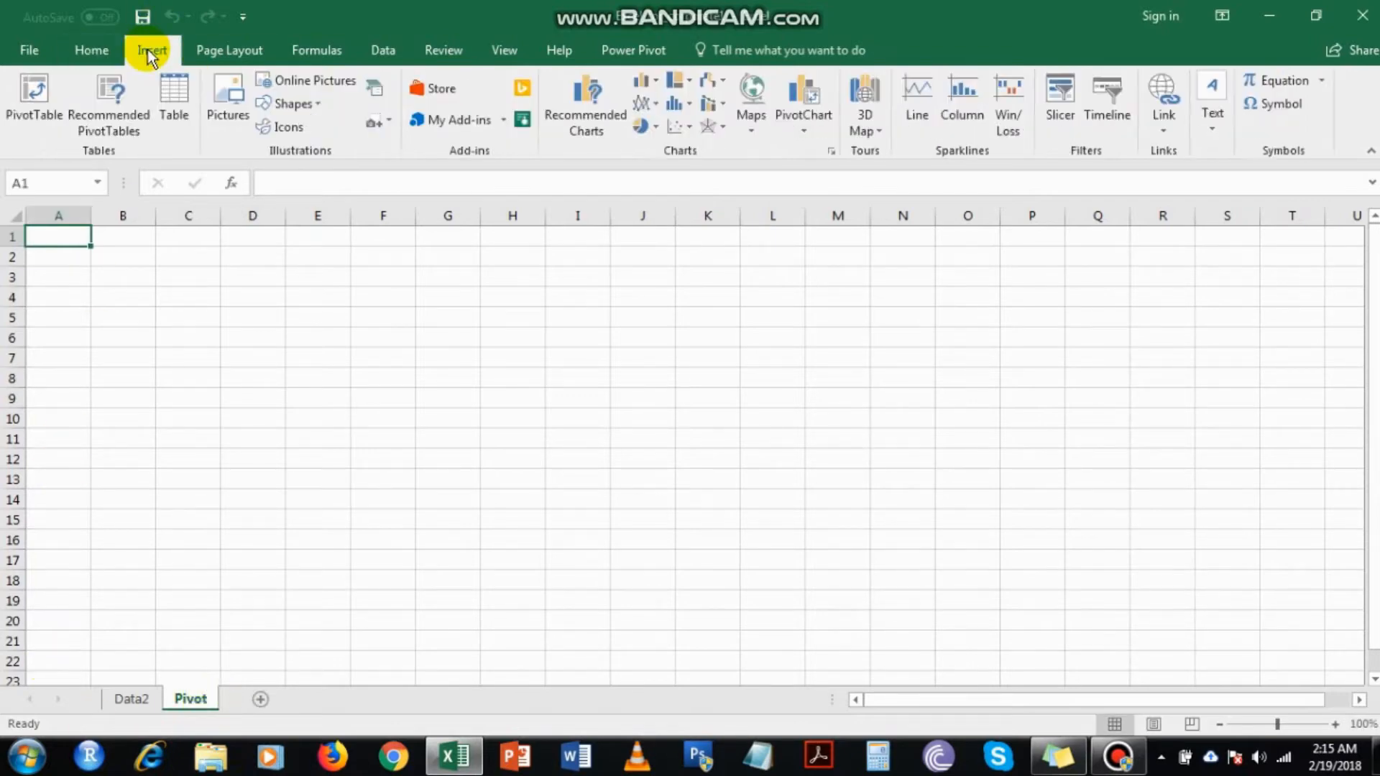
left_click(32, 90)
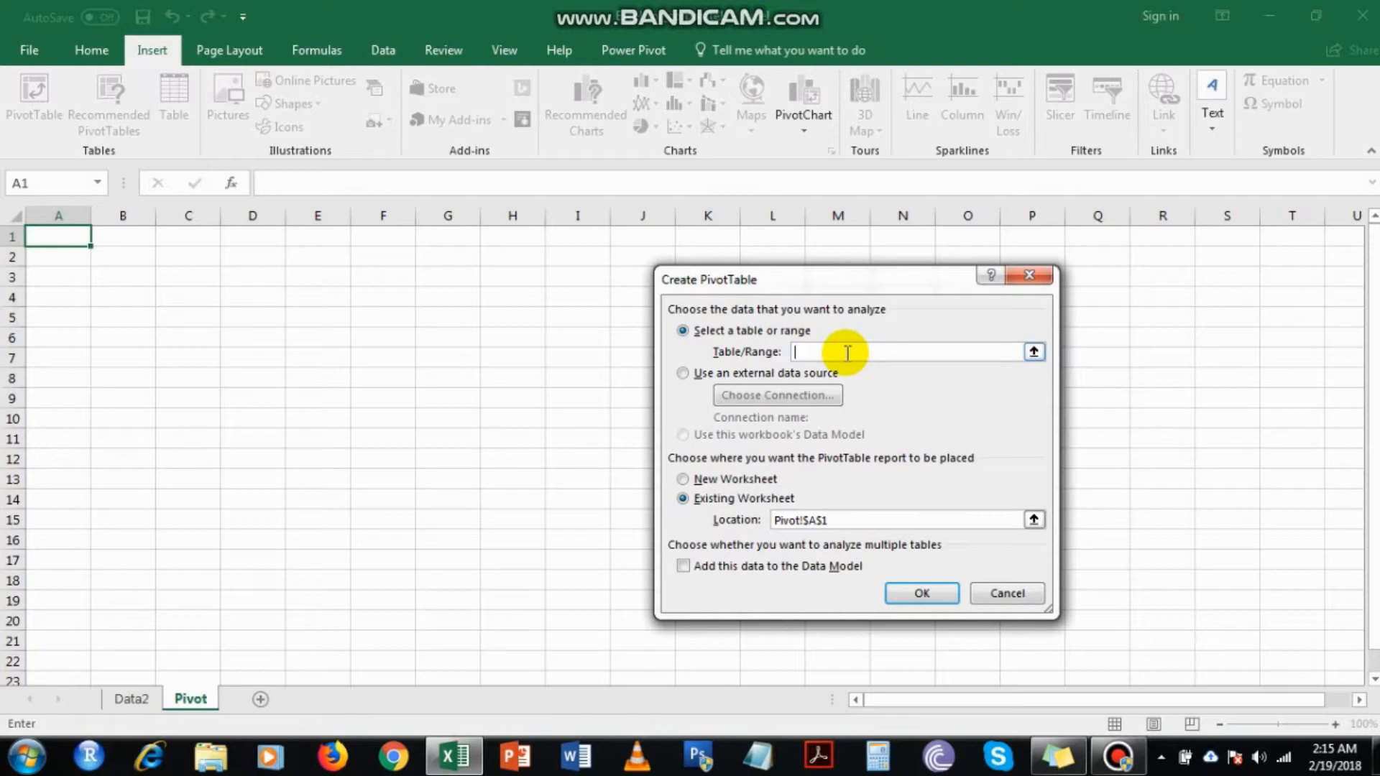
left_click(1033, 351)
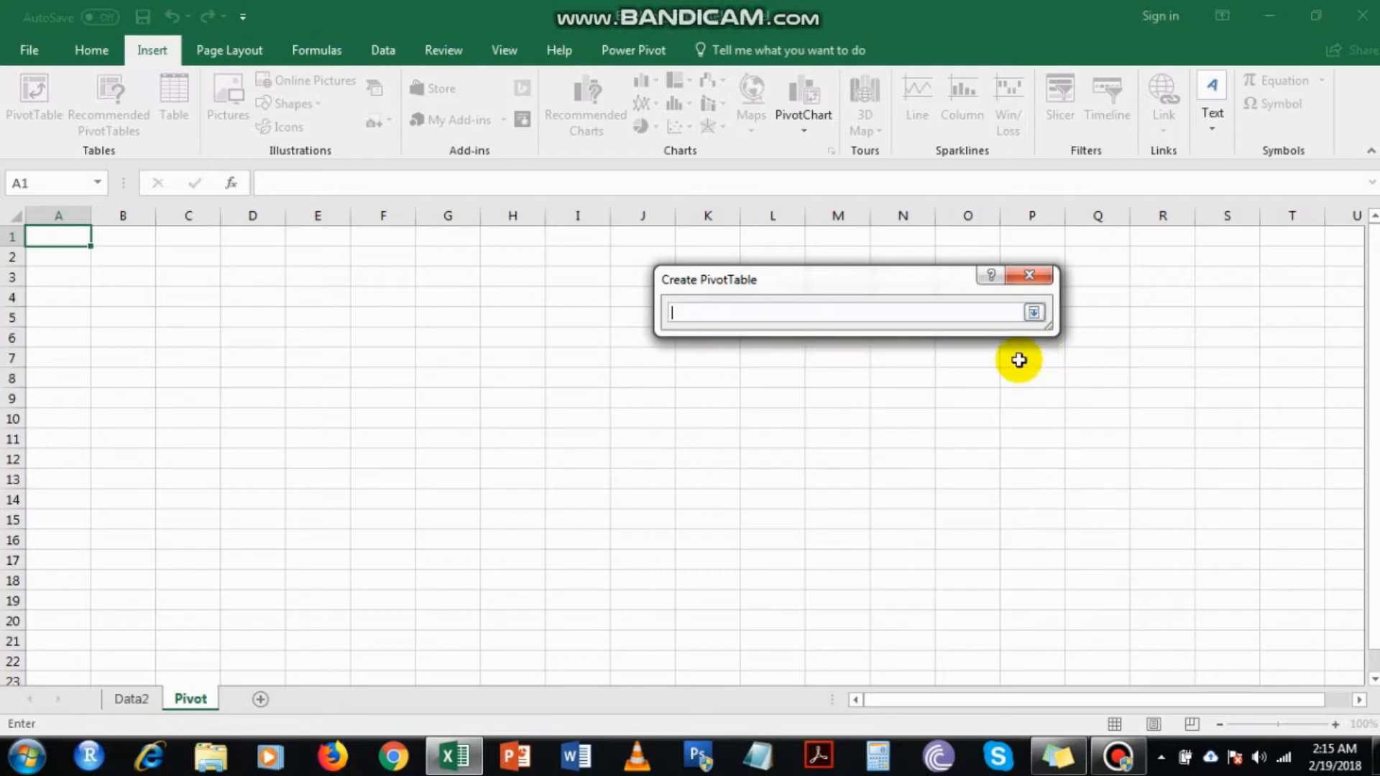
left_click(147, 700)
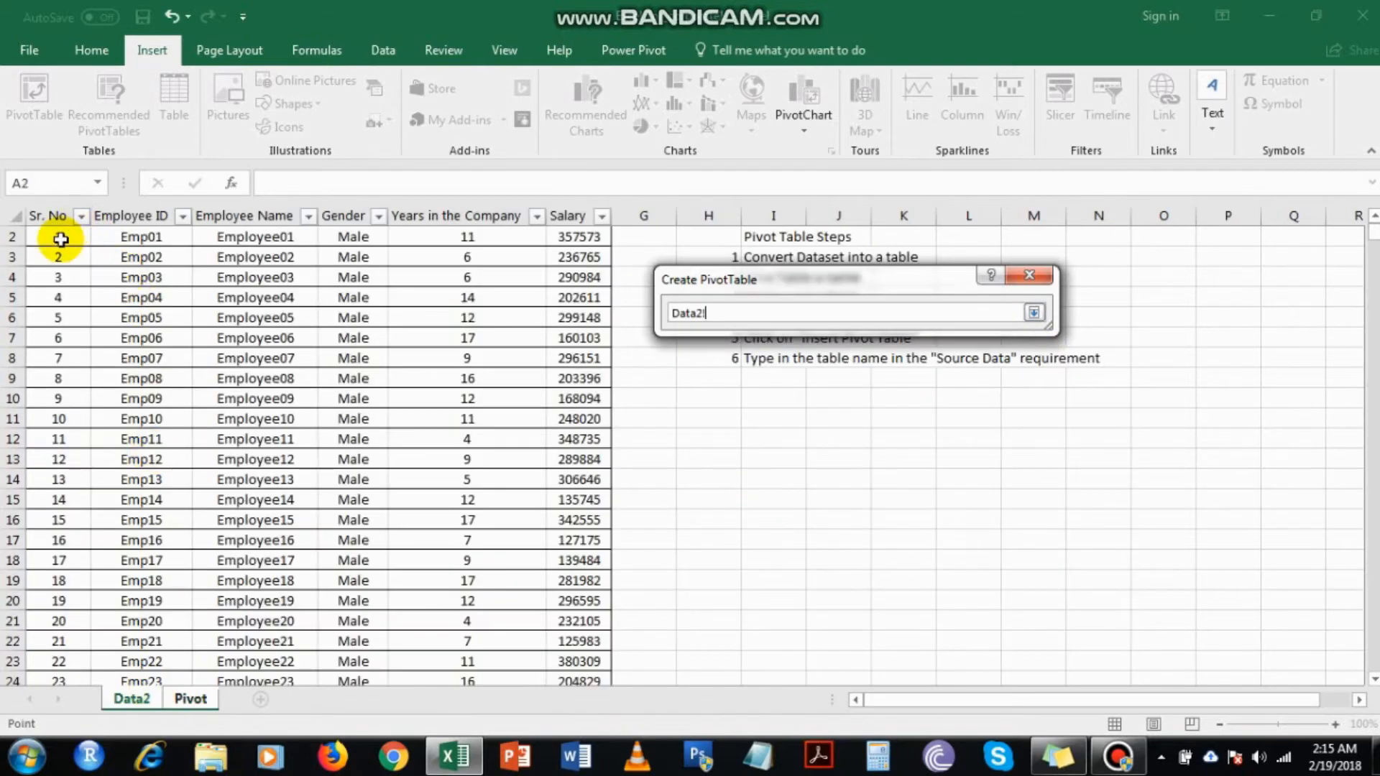
scroll(58, 231, "up", 1)
left_click(61, 240)
key("ctrl+shift+Right")
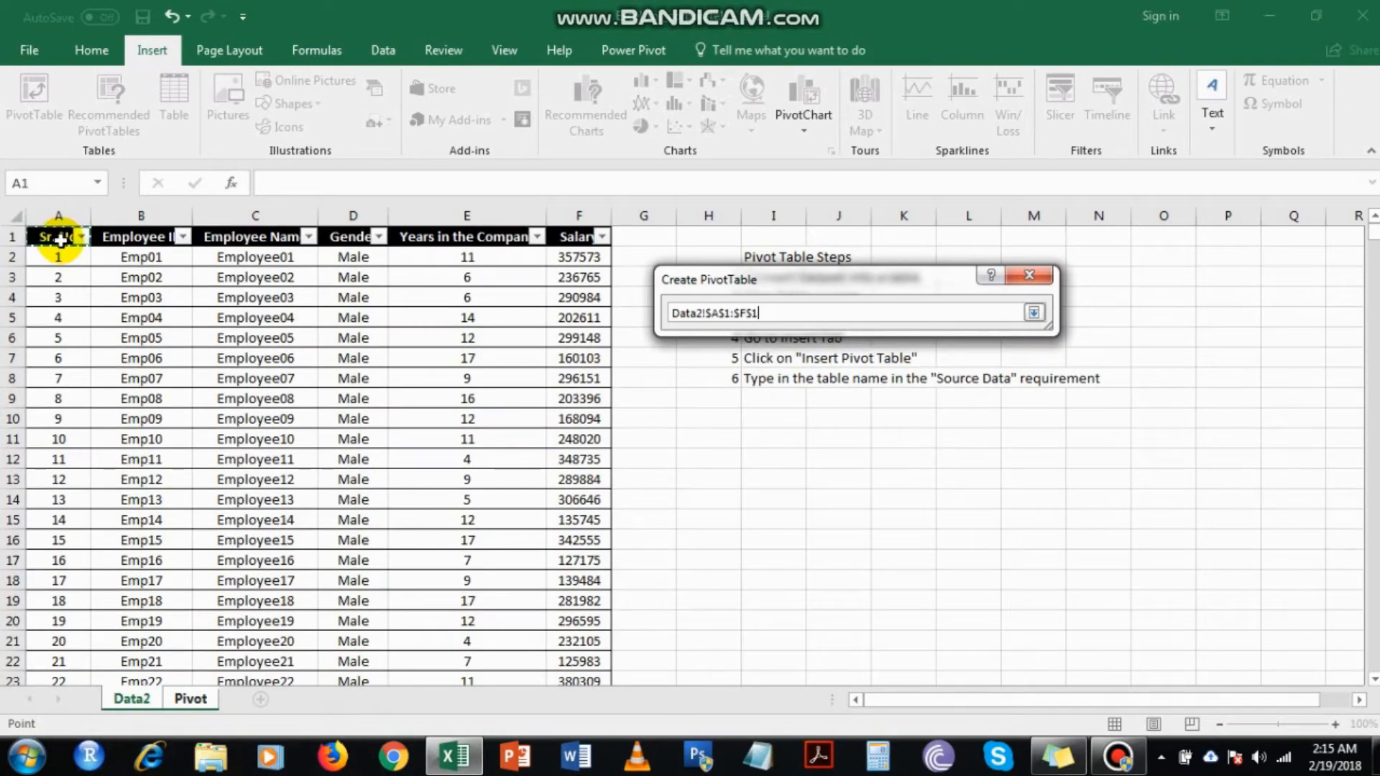
key("ctrl+shift+Down")
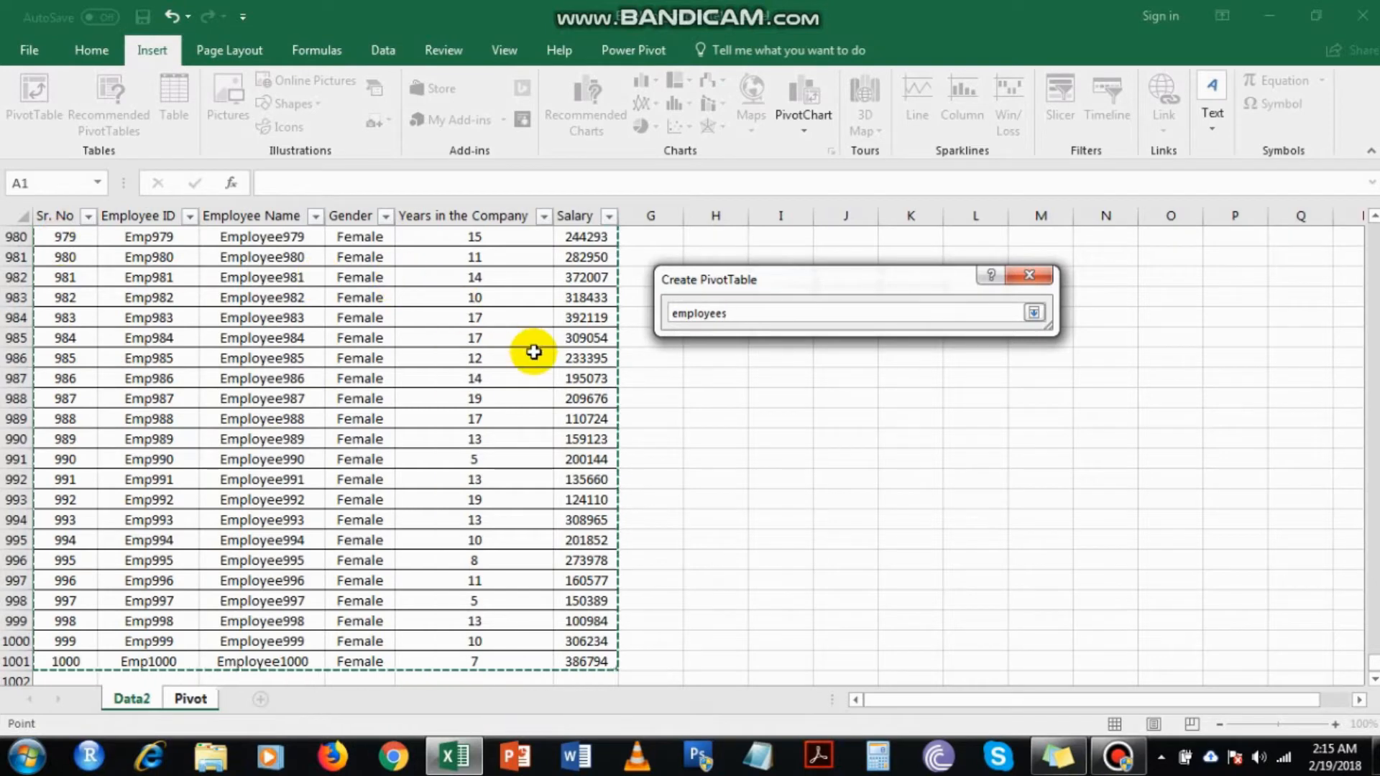
key("Return")
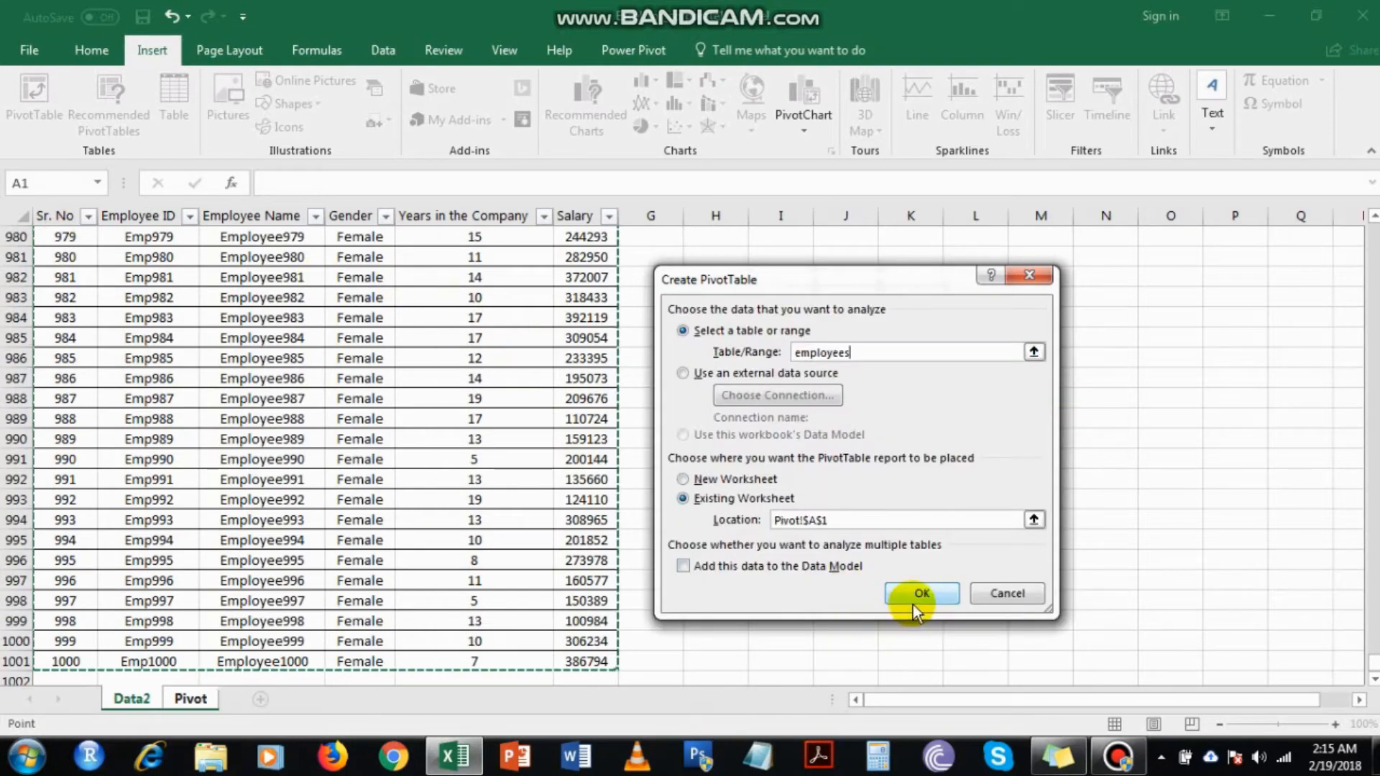
- Re-enter the pivot table's source as the table name employees and create it on the existing Pivot worksheet
key("BackSpace")
key("BackSpace")
key("BackSpace")
key("BackSpace")
key("BackSpace")
key("BackSpace")
key("BackSpace")
key("BackSpace")
key("BackSpace")
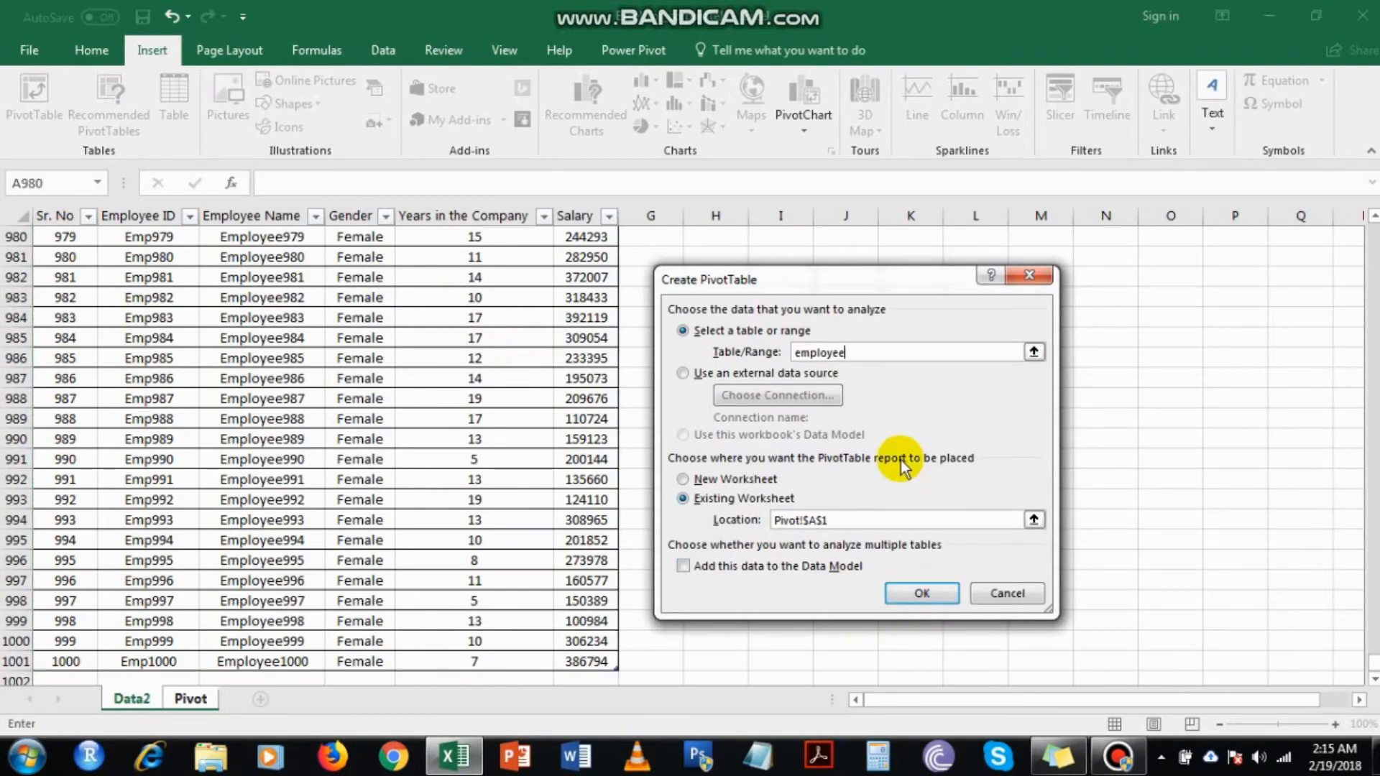
type("employee")
left_click(911, 594)
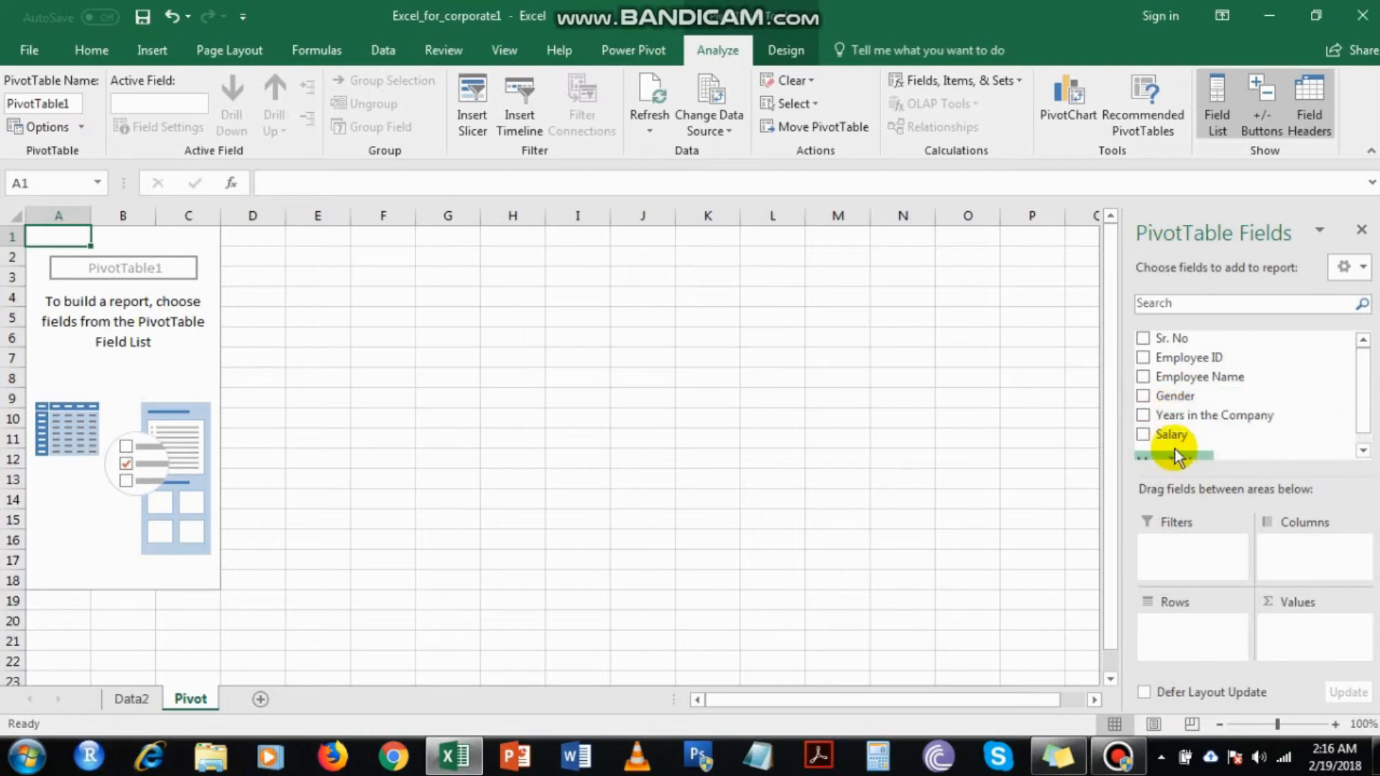
- Add the Gender field to the pivot table's rows
scroll(1229, 404, "down", 4)
scroll(1237, 414, "up", 5)
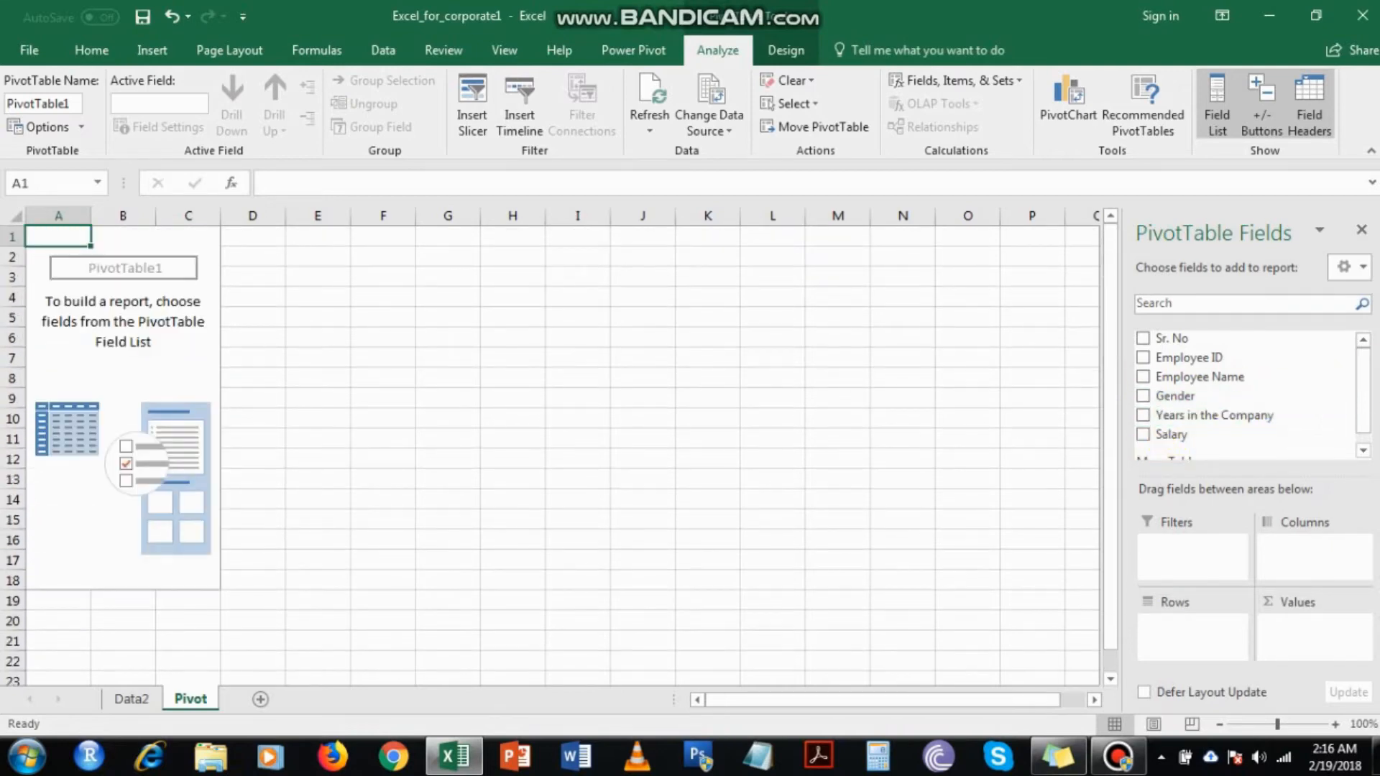
left_click(1148, 401)
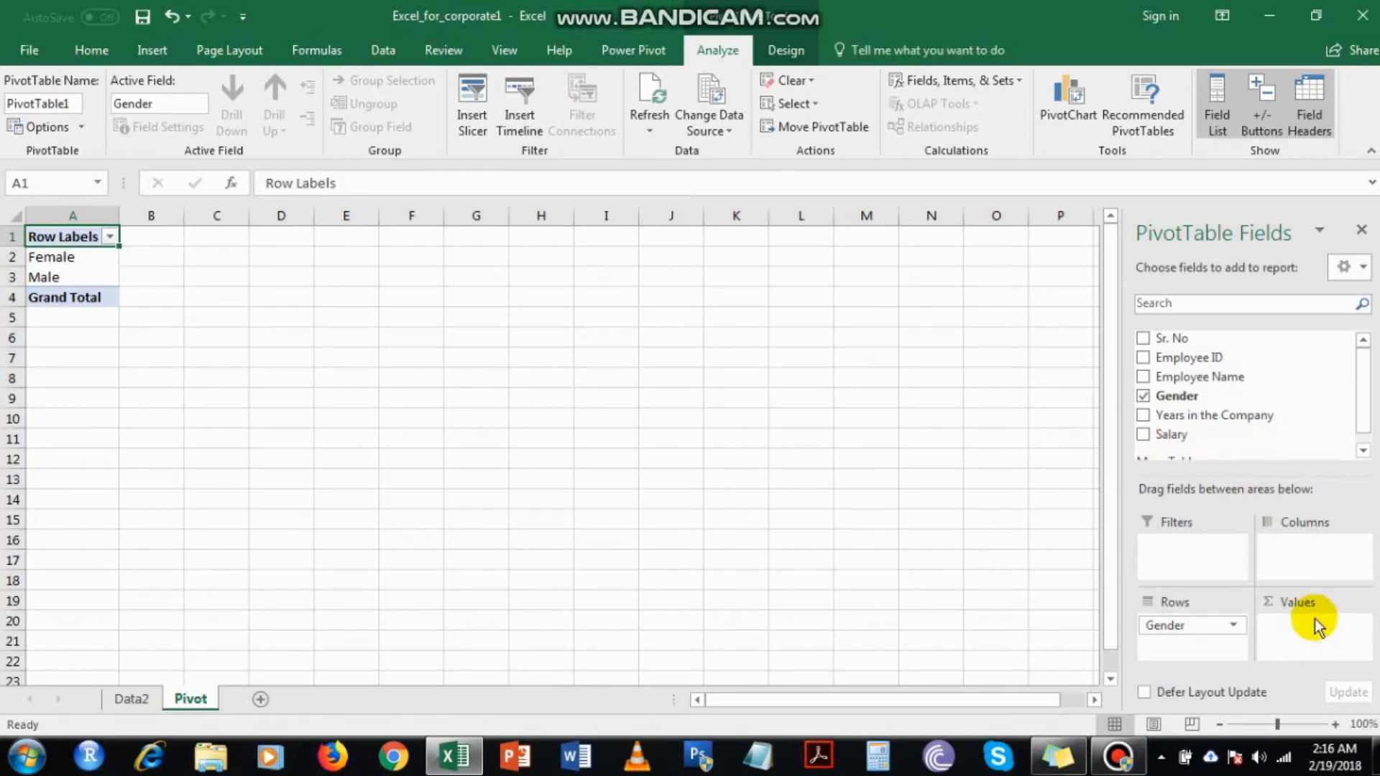
- Try adding Years in the Company to the pivot table's values and remove it again
left_click(1143, 417)
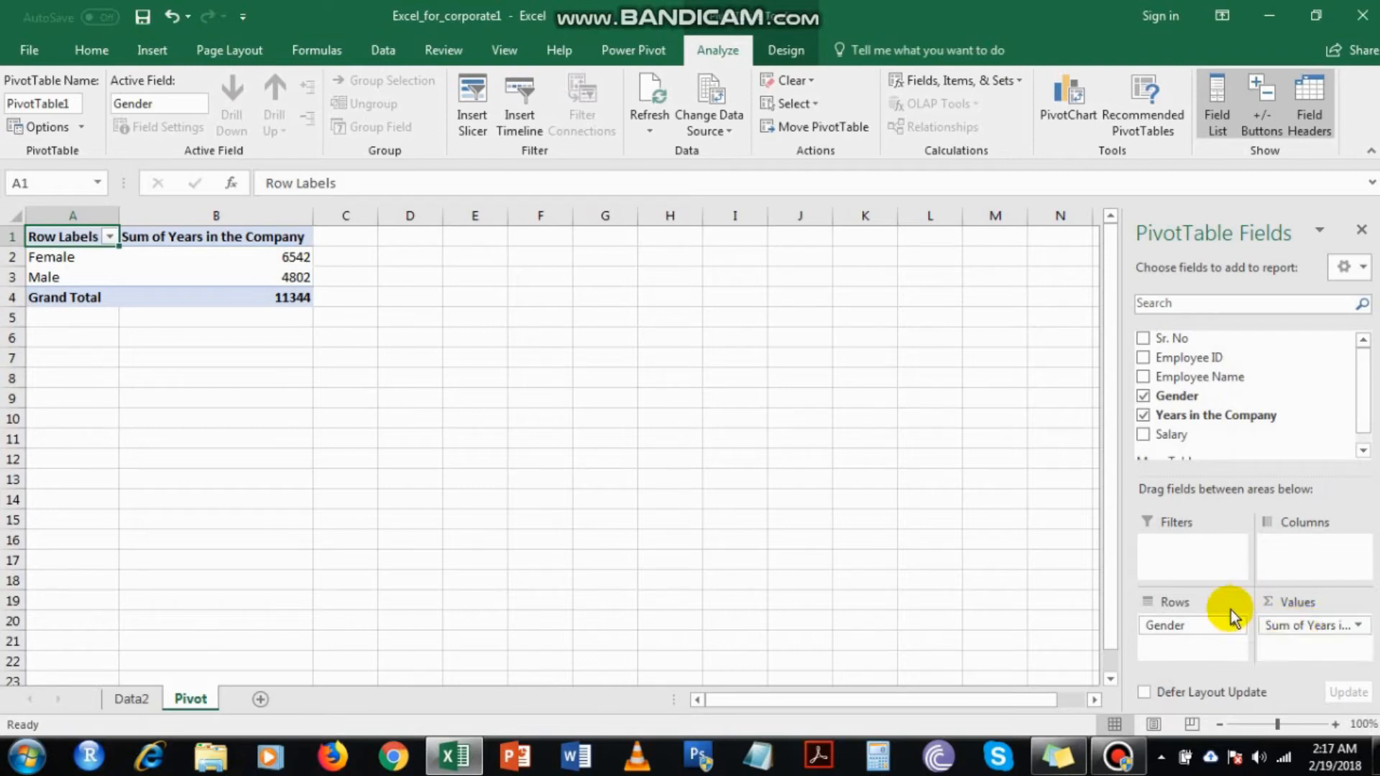
left_click_drag(1315, 624, 953, 542)
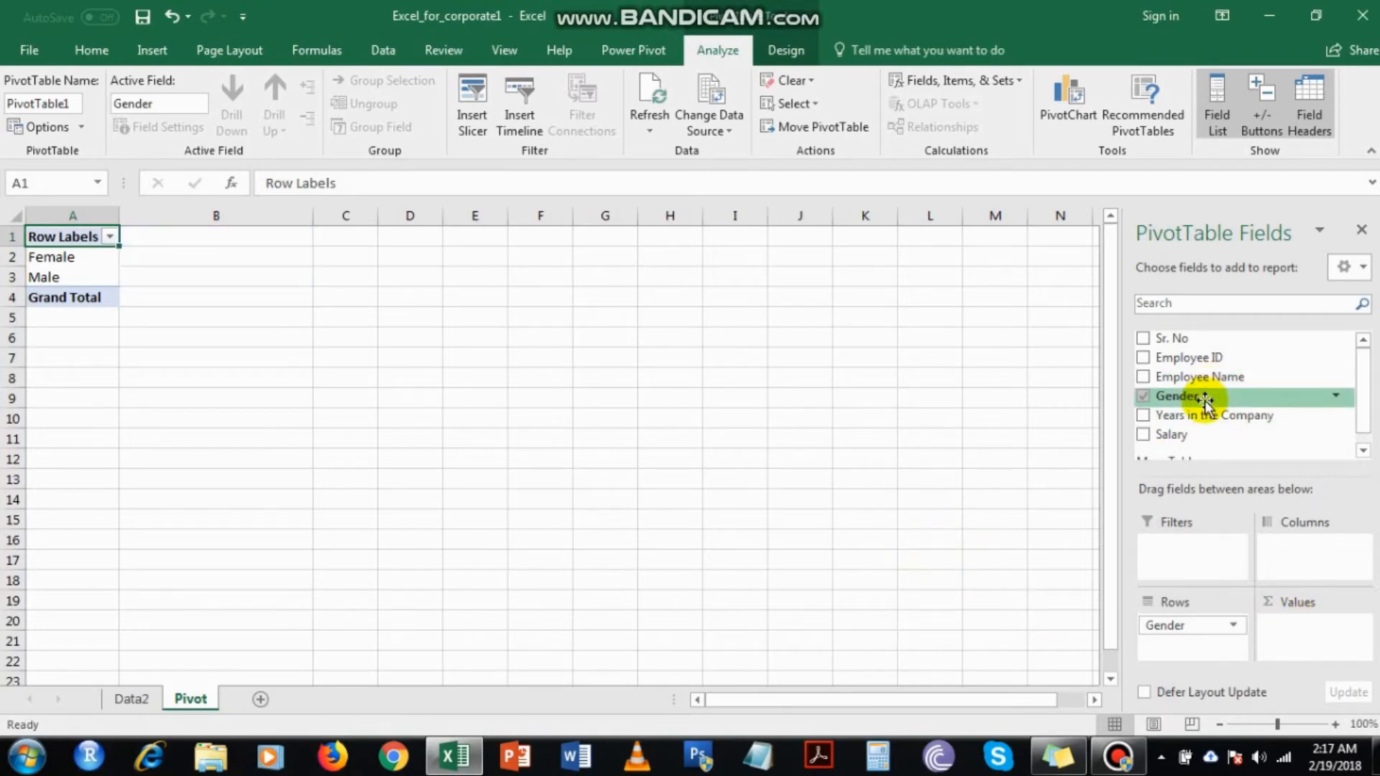
- Examine the entries of the Gender column on the Data2 sheet, from the header downwards
left_click(129, 698)
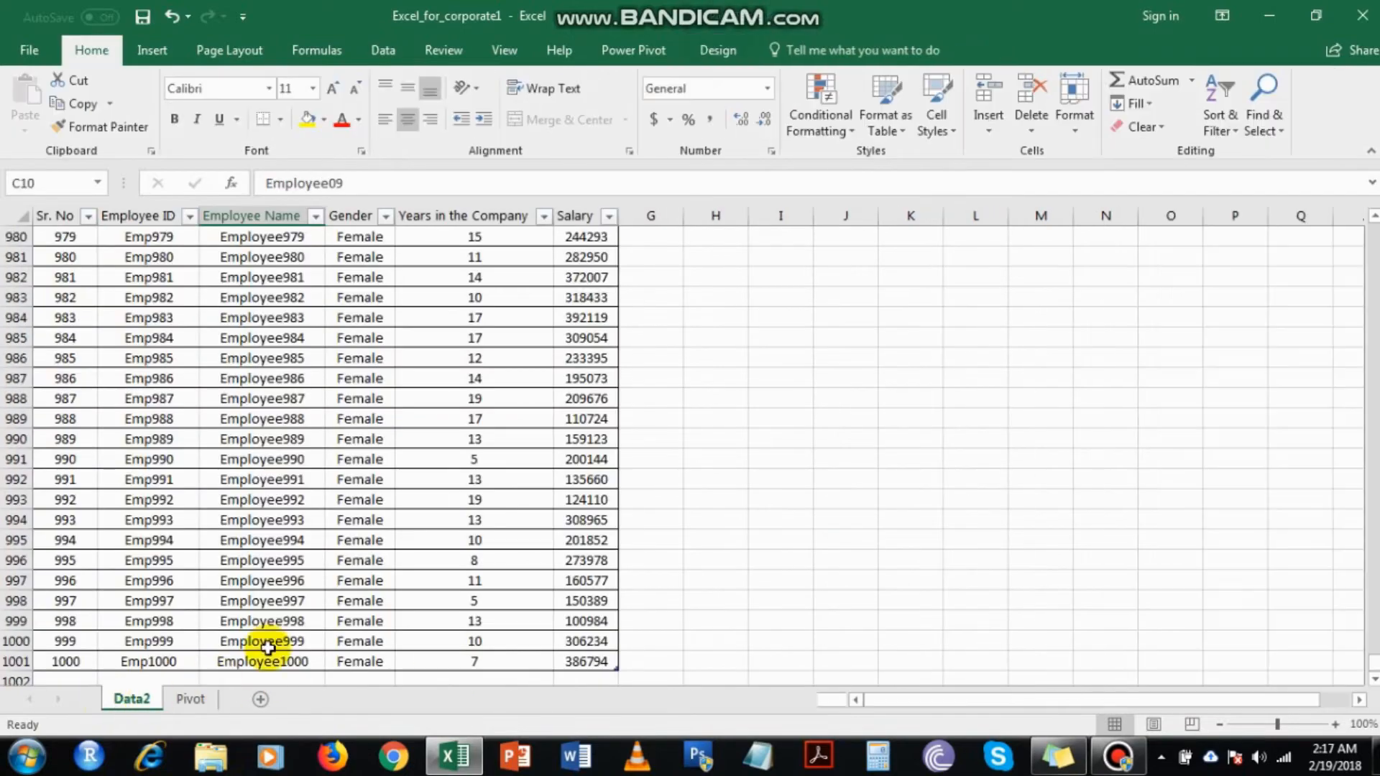
scroll(331, 460, "up", 17)
left_click(351, 440)
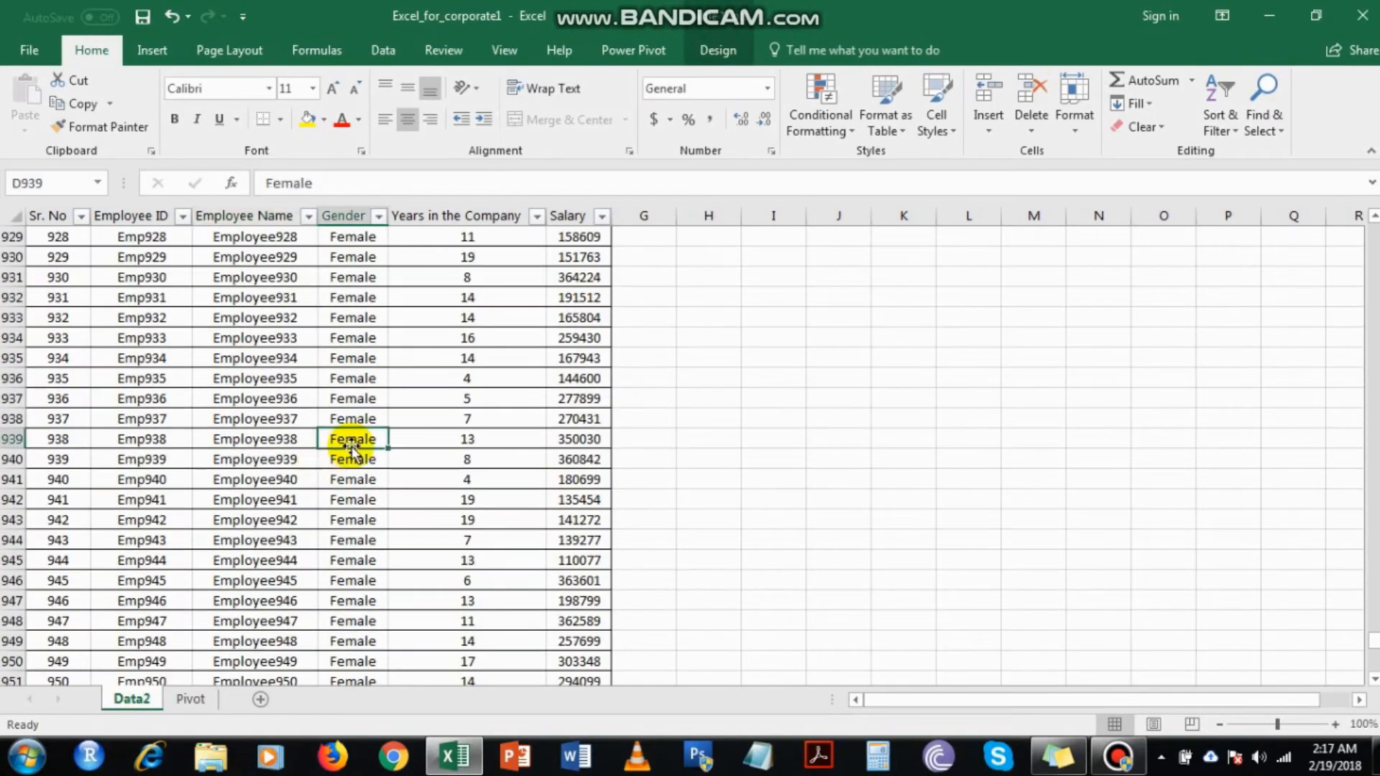
key("ctrl+Up")
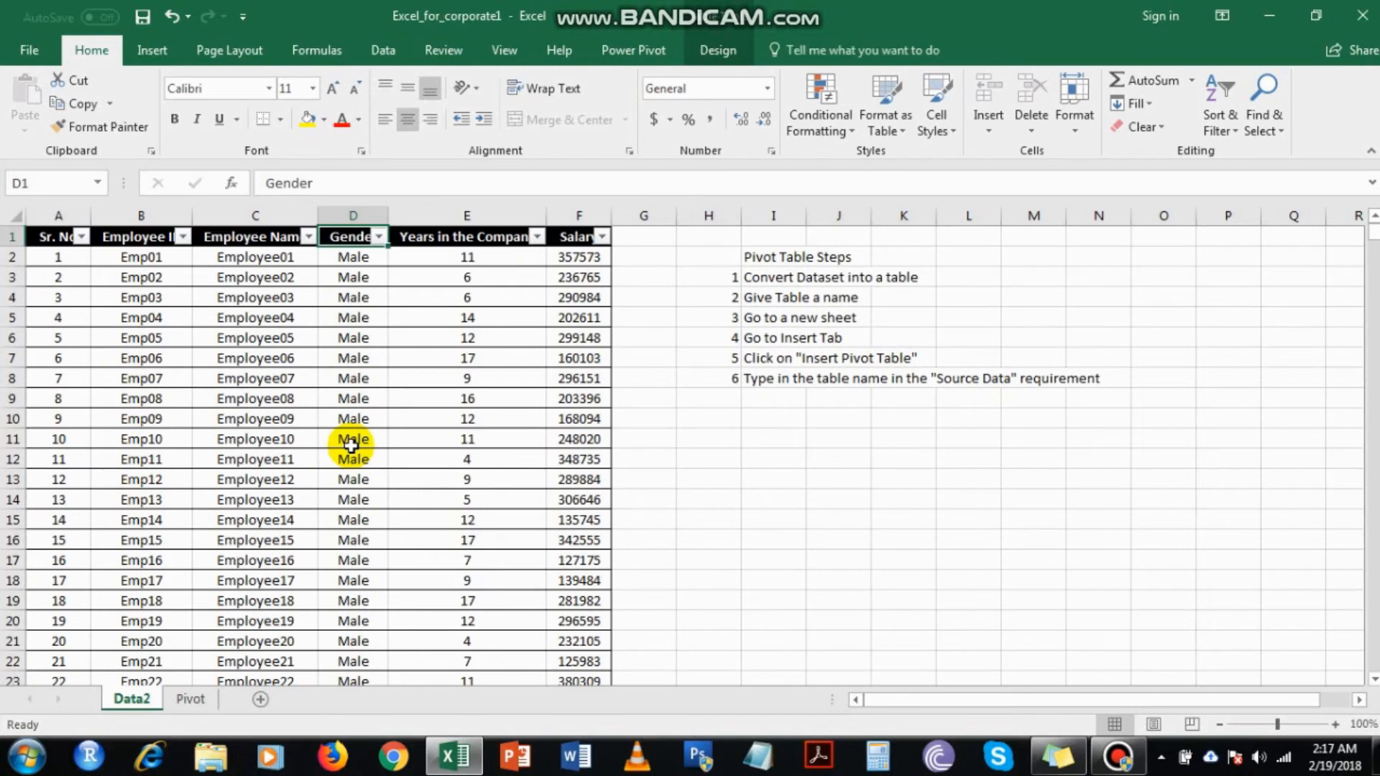
key("Down")
key("Down")
key("Down")
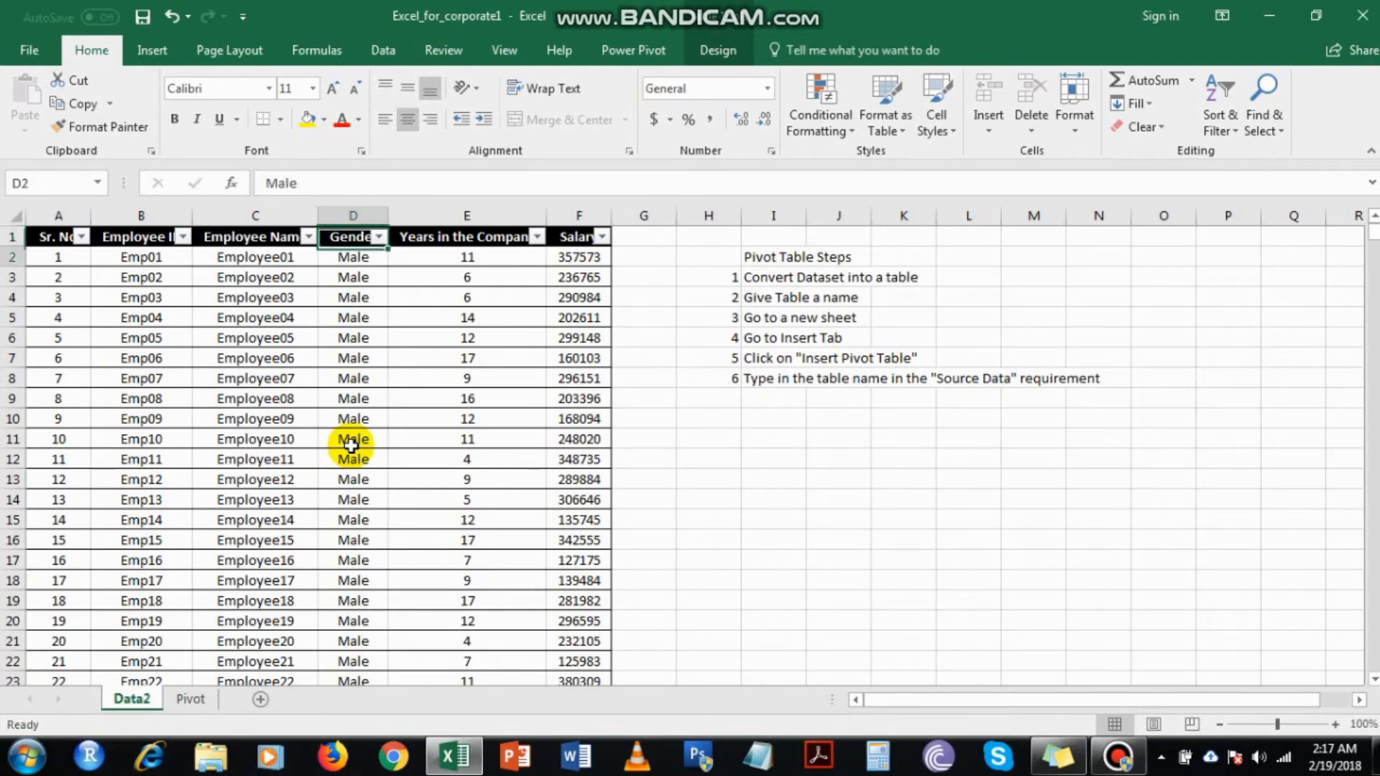
key("Up")
key("Up")
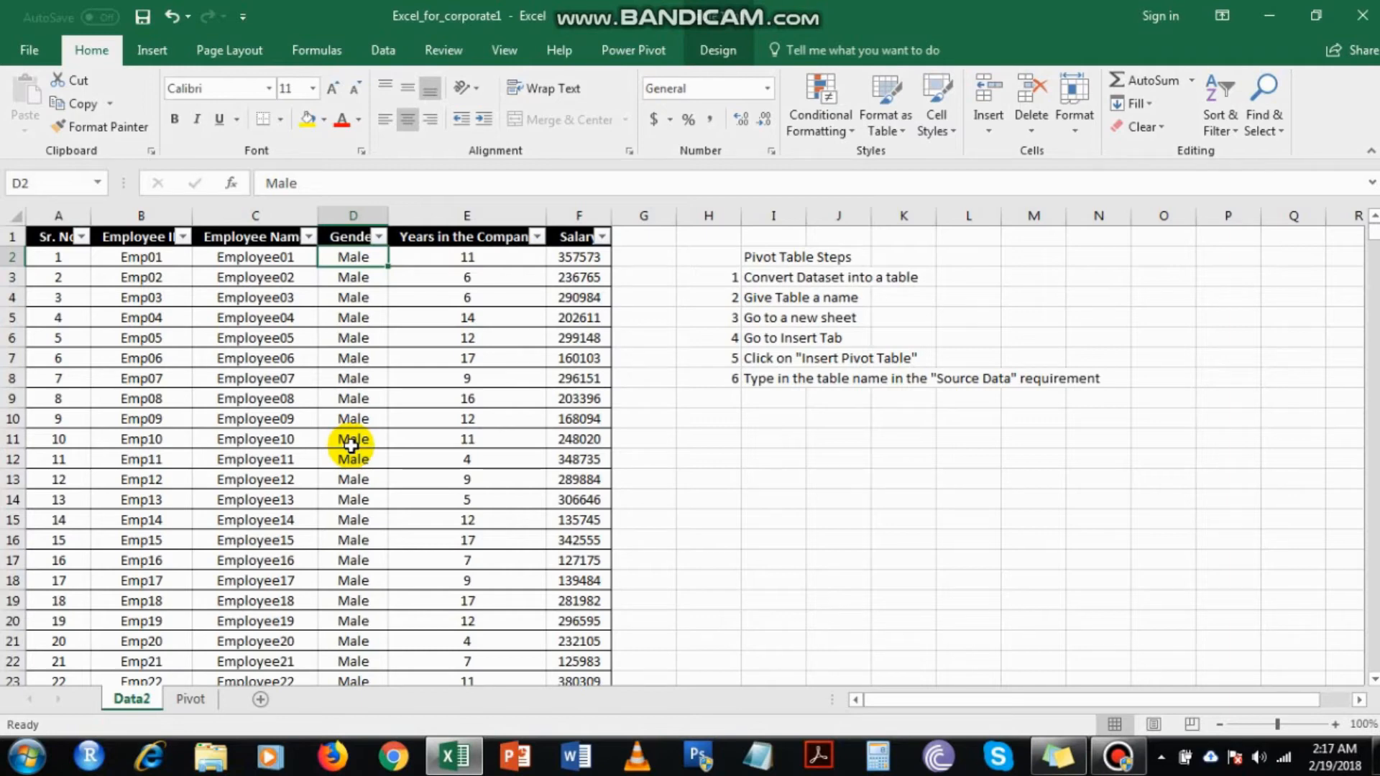
key("Down")
key("Down")
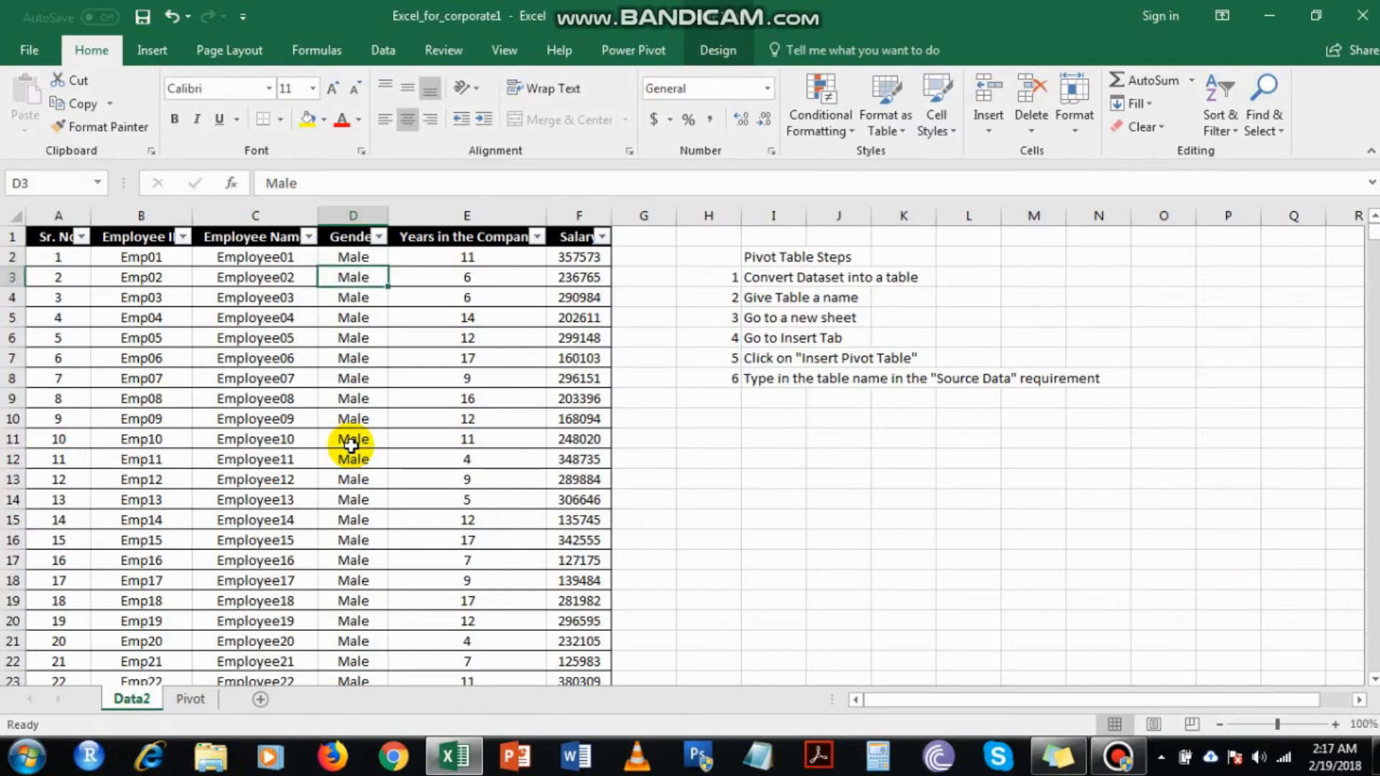
key("Down")
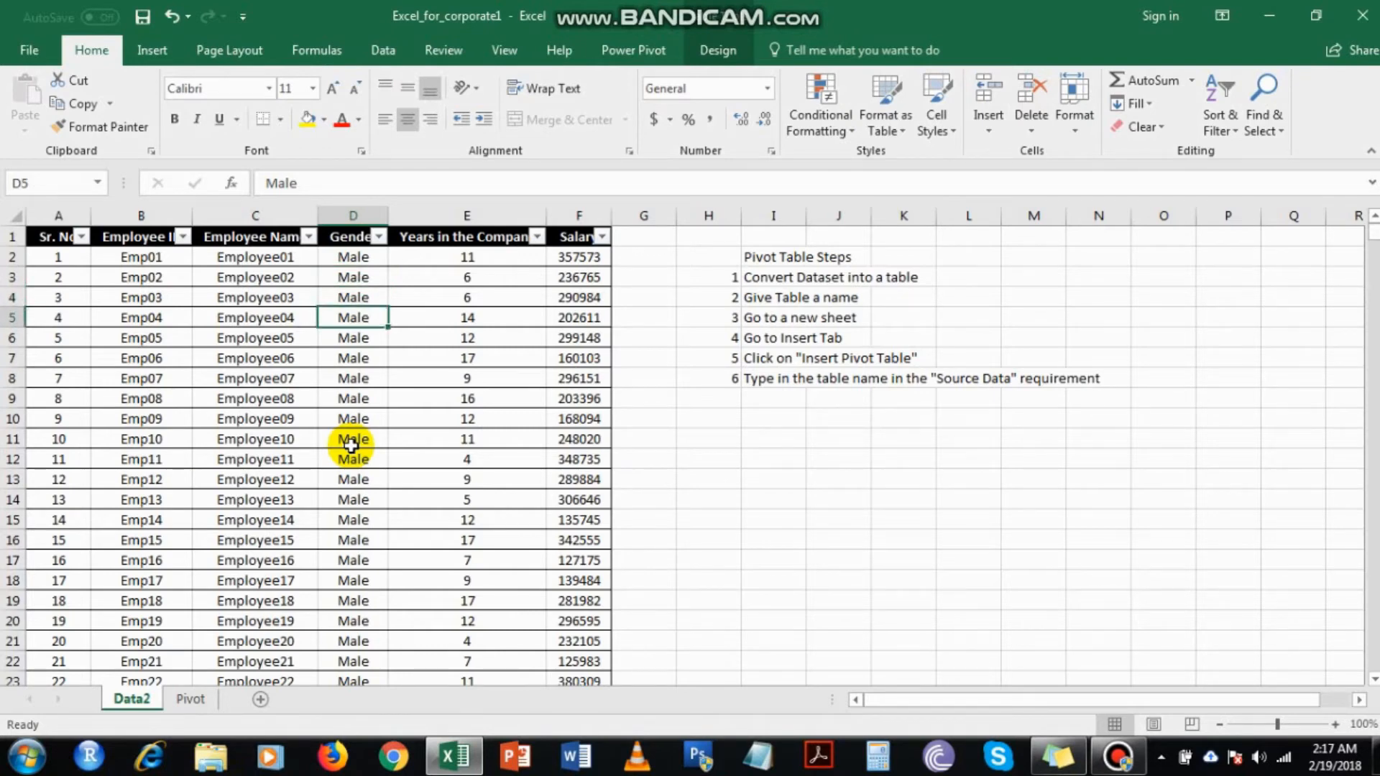
- Try the uppercase entry MALE in Gender cell D5 and set it back to Male
type("MALE")
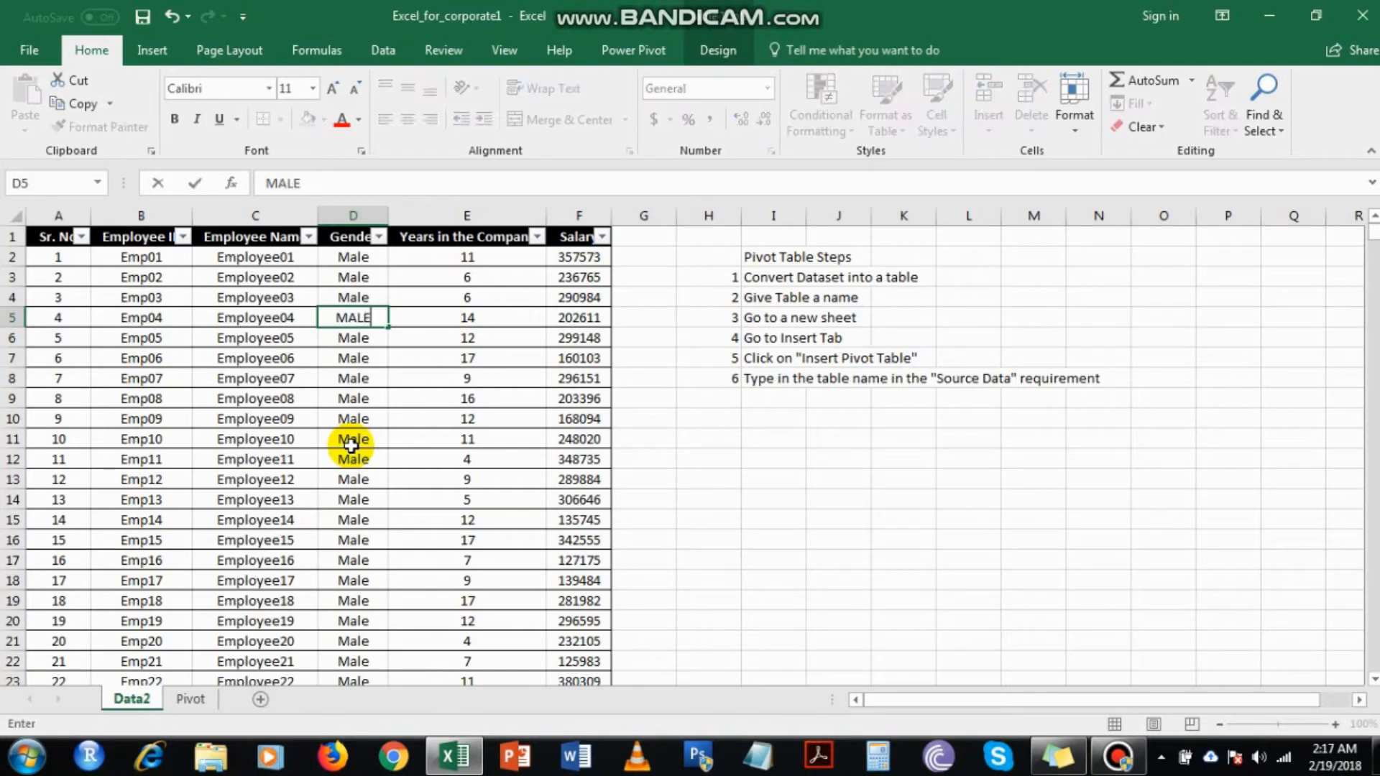
key("Return")
key("Up")
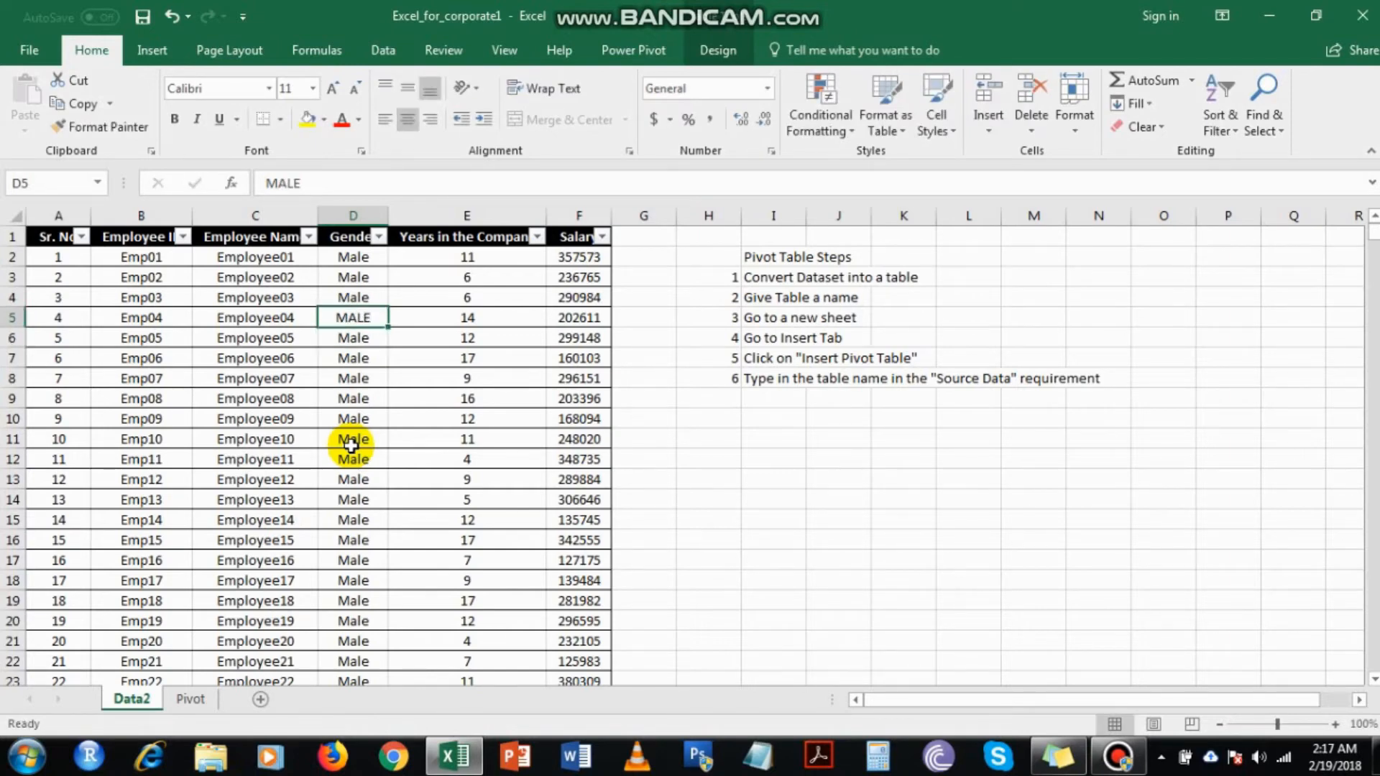
type("Male")
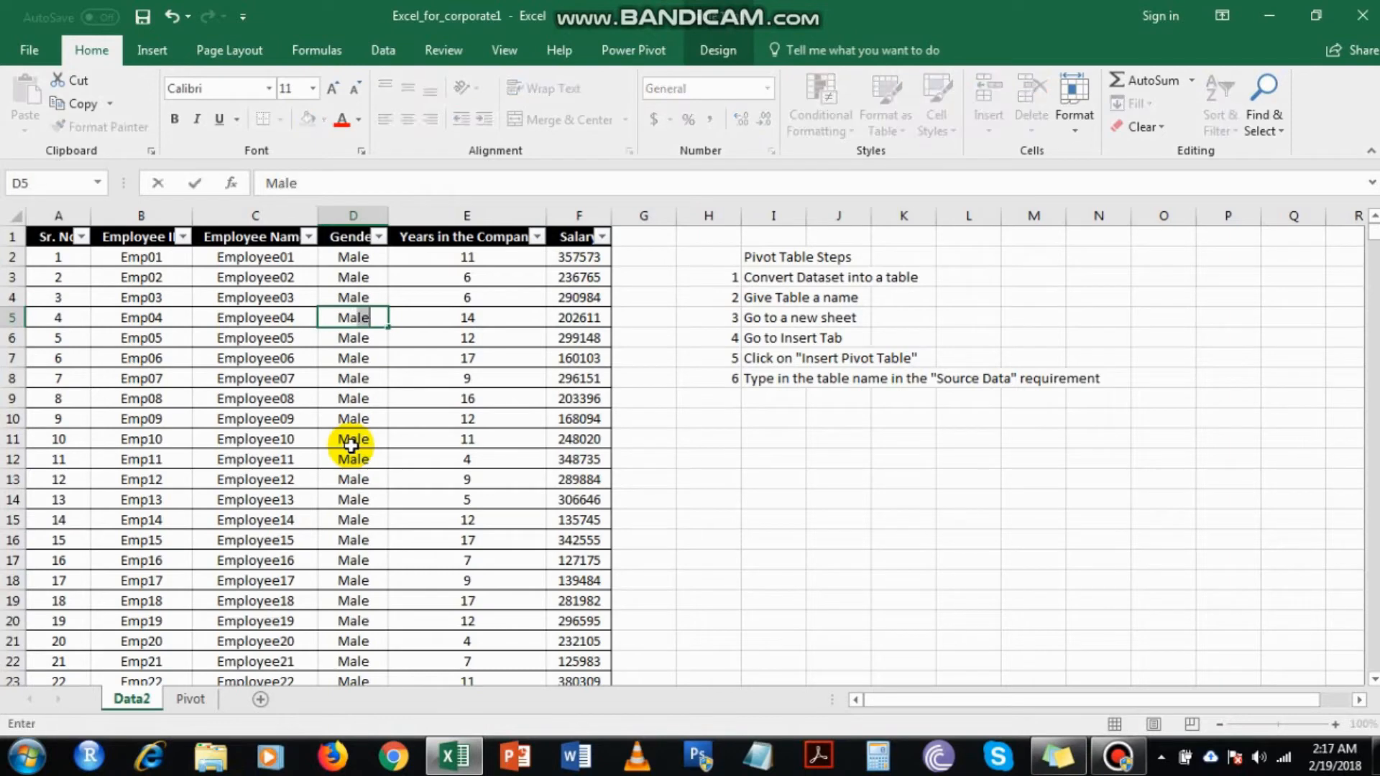
key("Return")
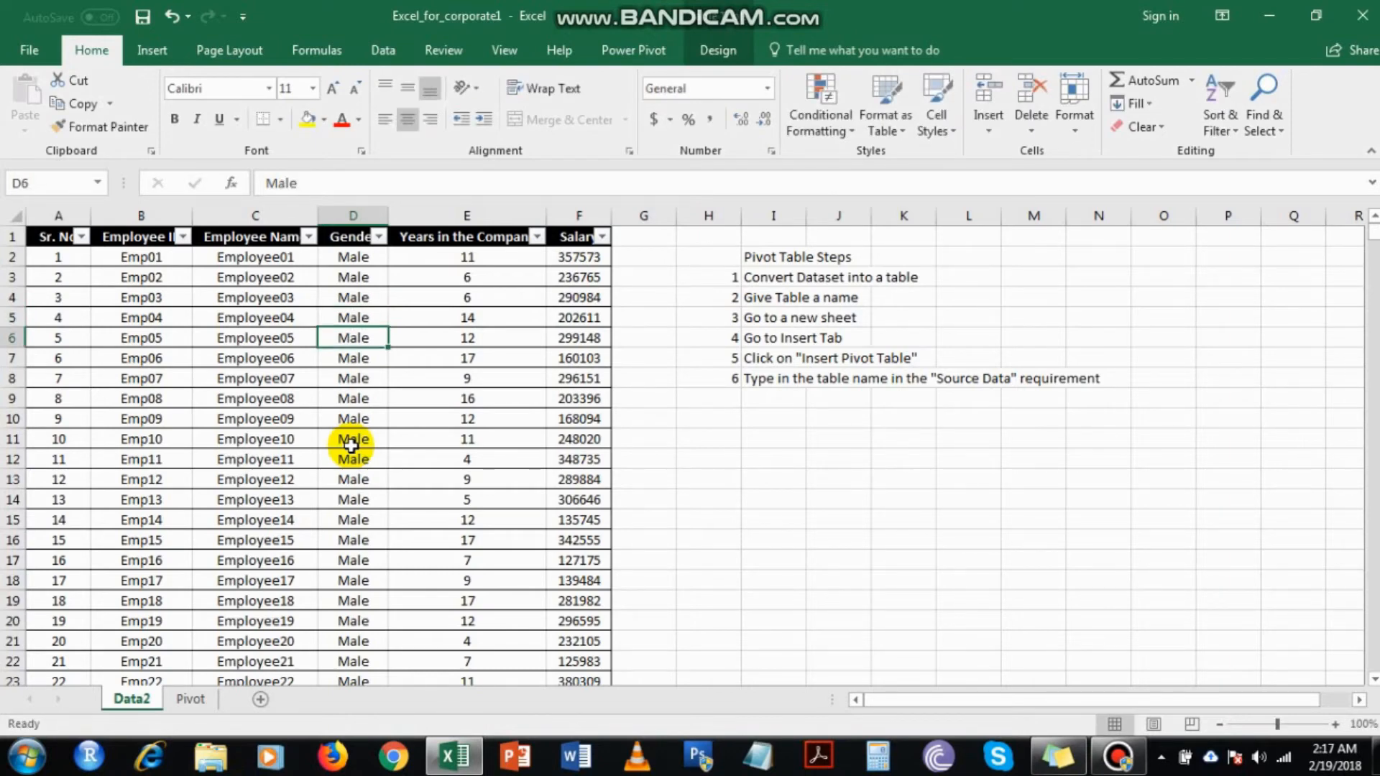
- Add the Gender field to the values of the pivot table on the Pivot sheet to count employees by gender
left_click(190, 698)
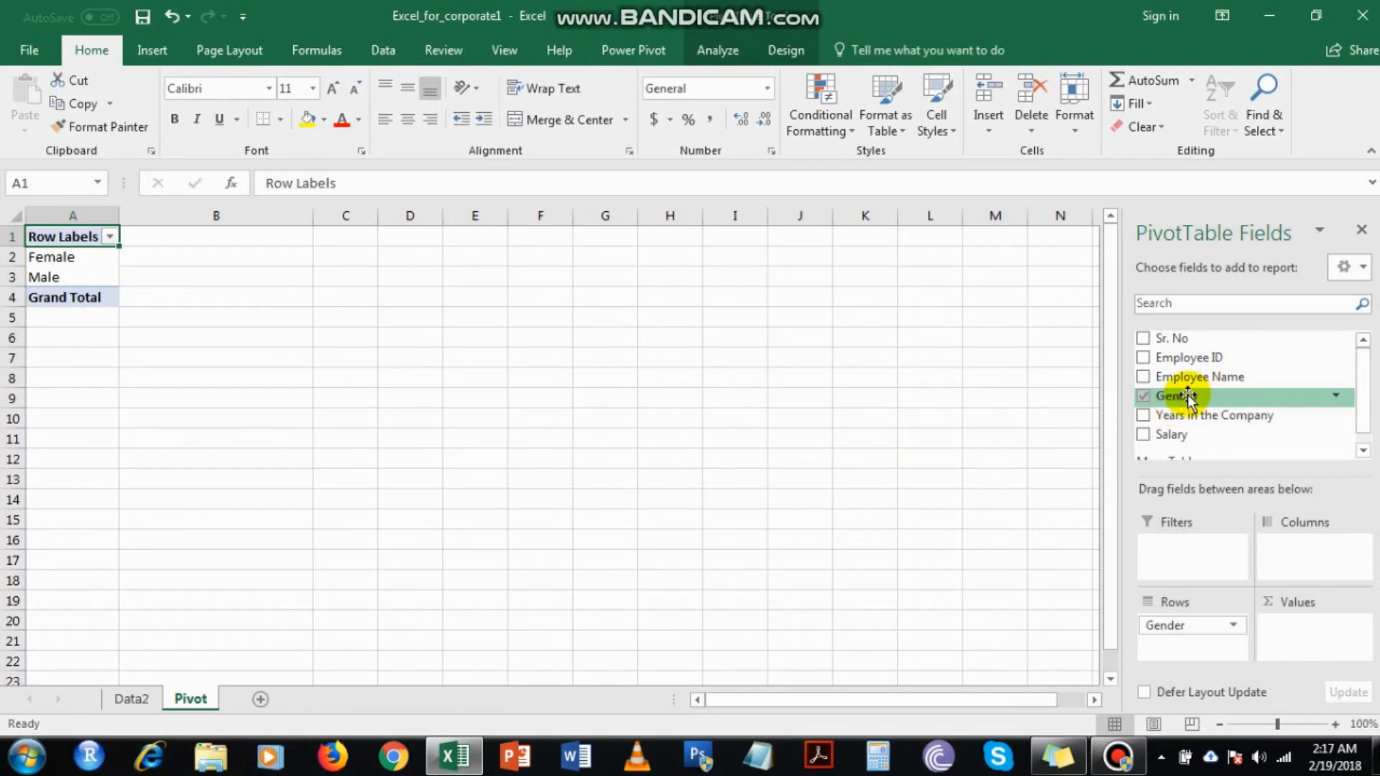
left_click_drag(1187, 397, 1298, 636)
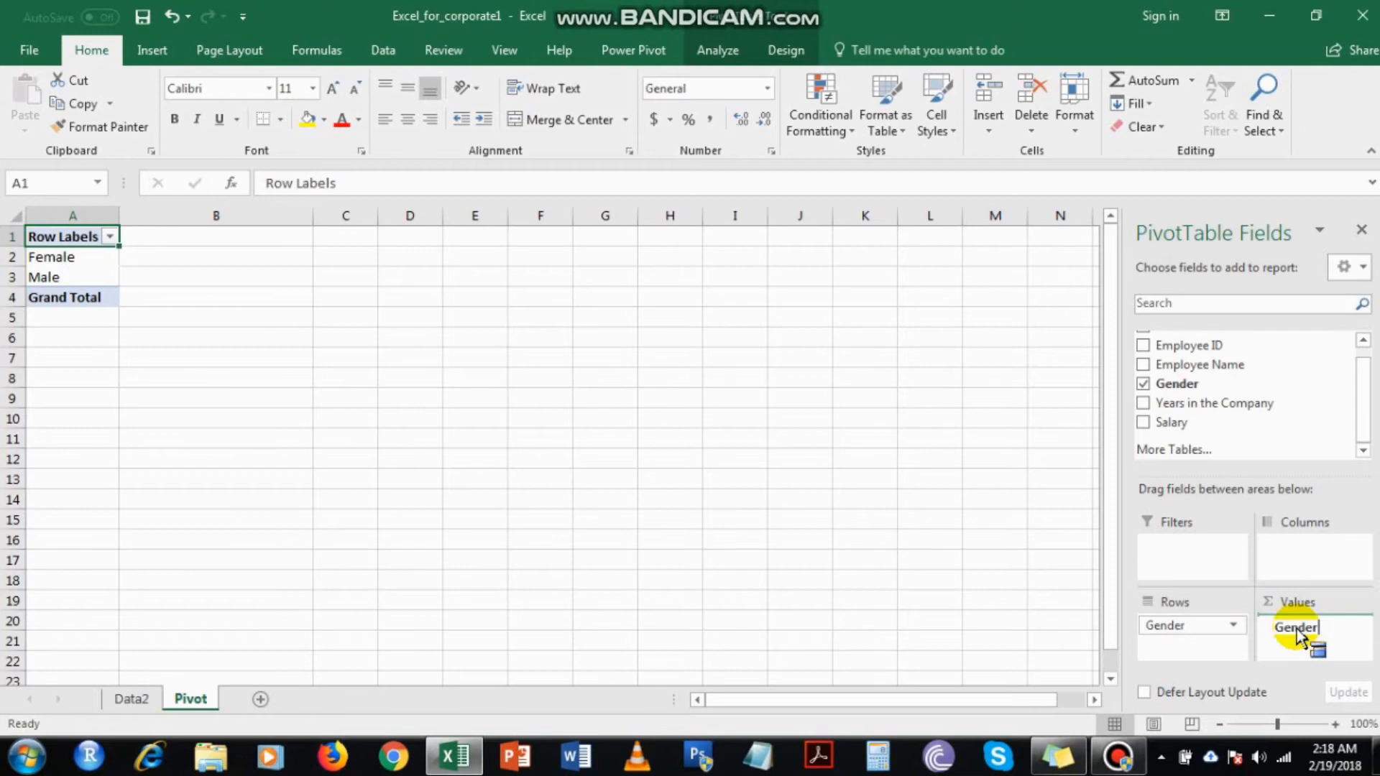
left_click_drag(1298, 636, 1287, 625)
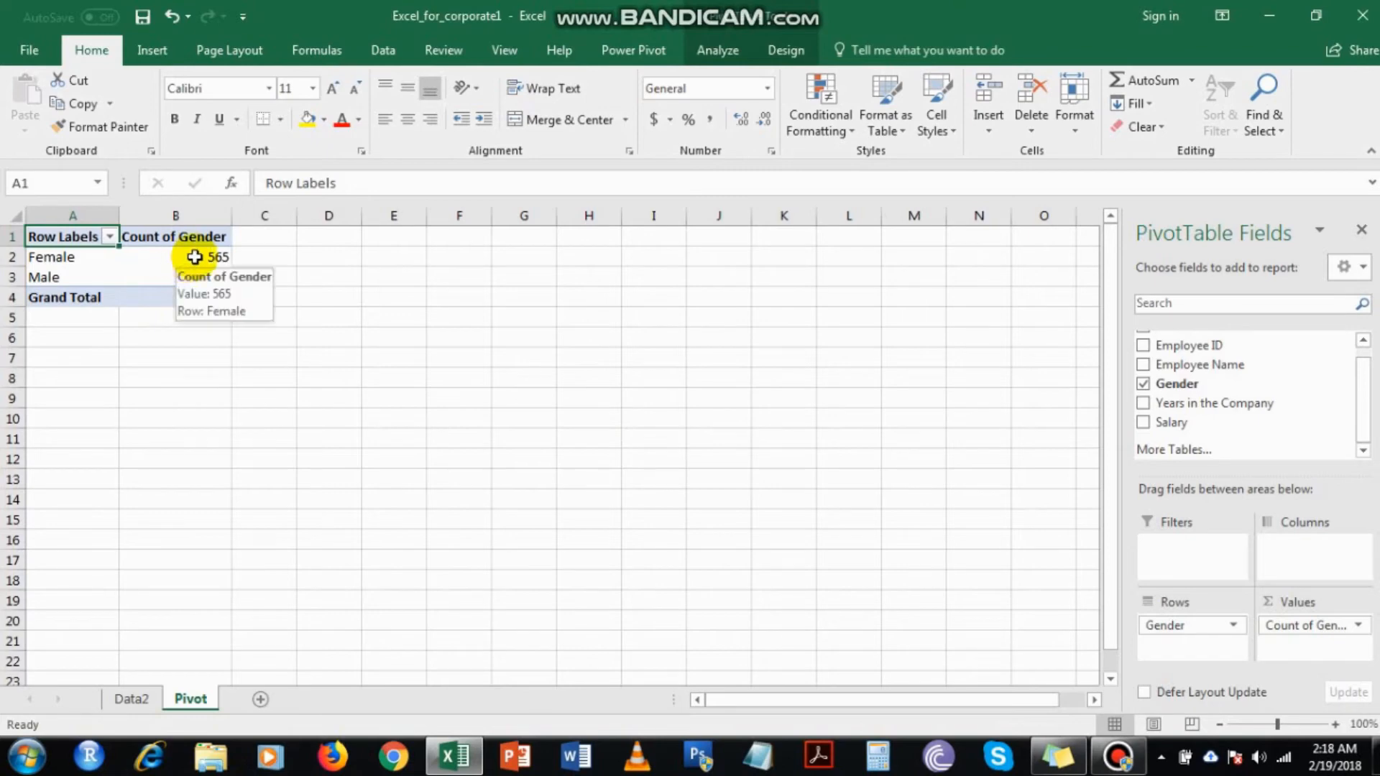
- Examine the pivot table's gender counts for the Female and Male rows
left_click(224, 254)
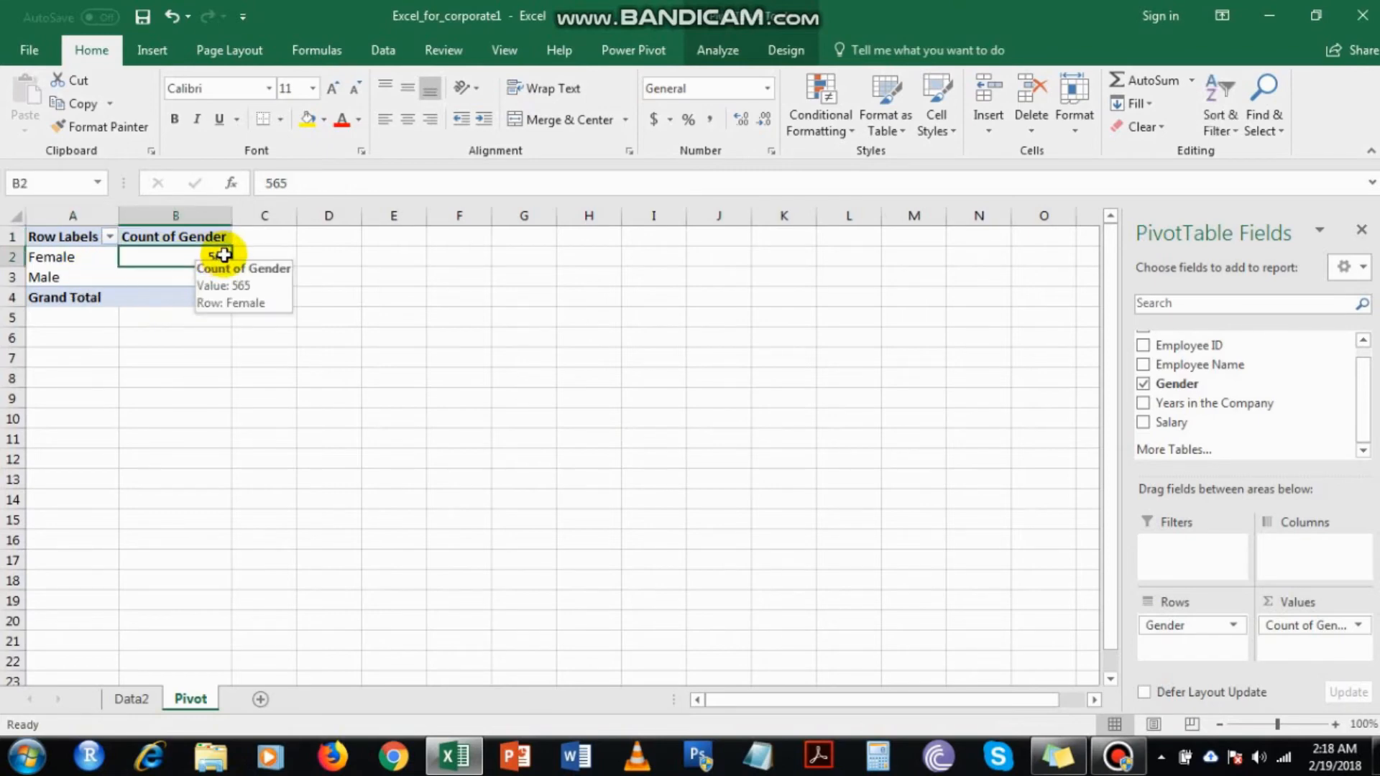
left_click(187, 273)
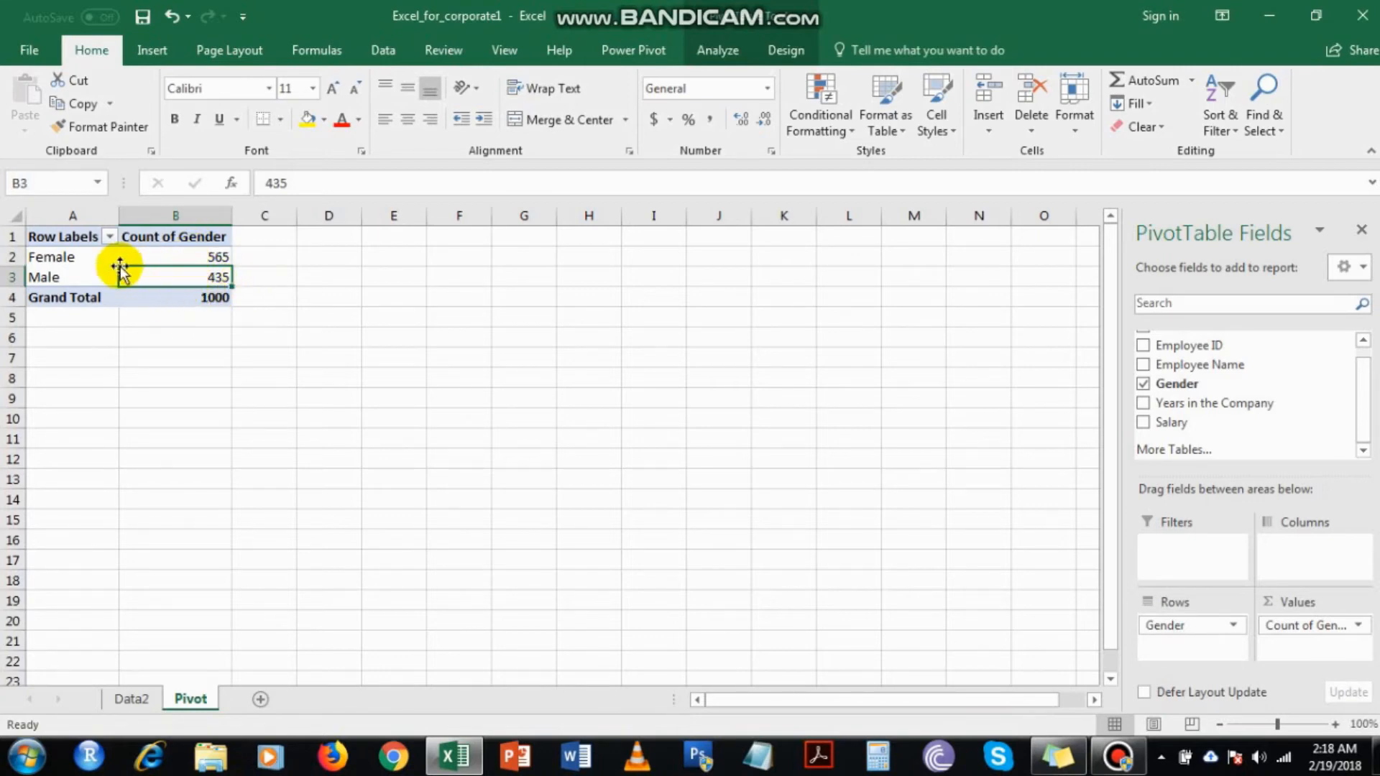
left_click(55, 257)
left_click(173, 257)
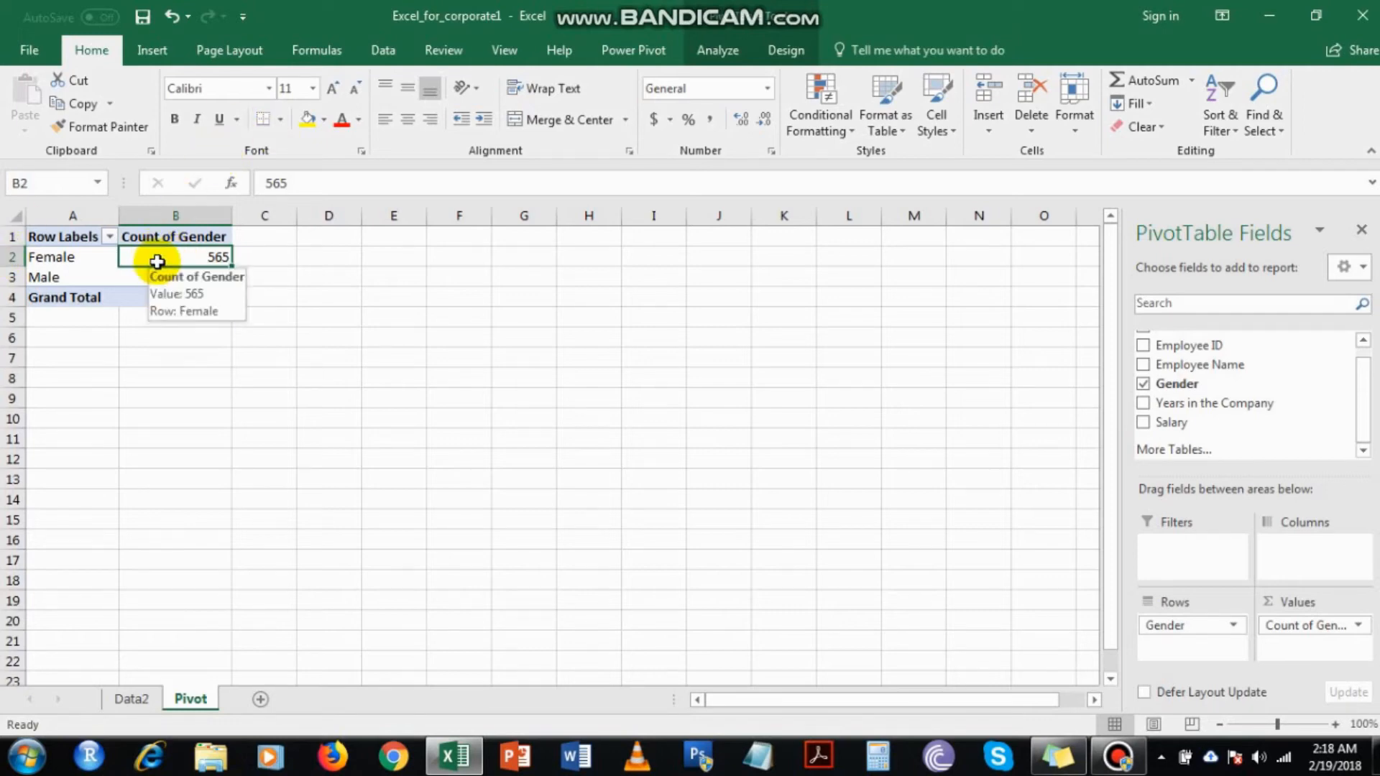
left_click(182, 278)
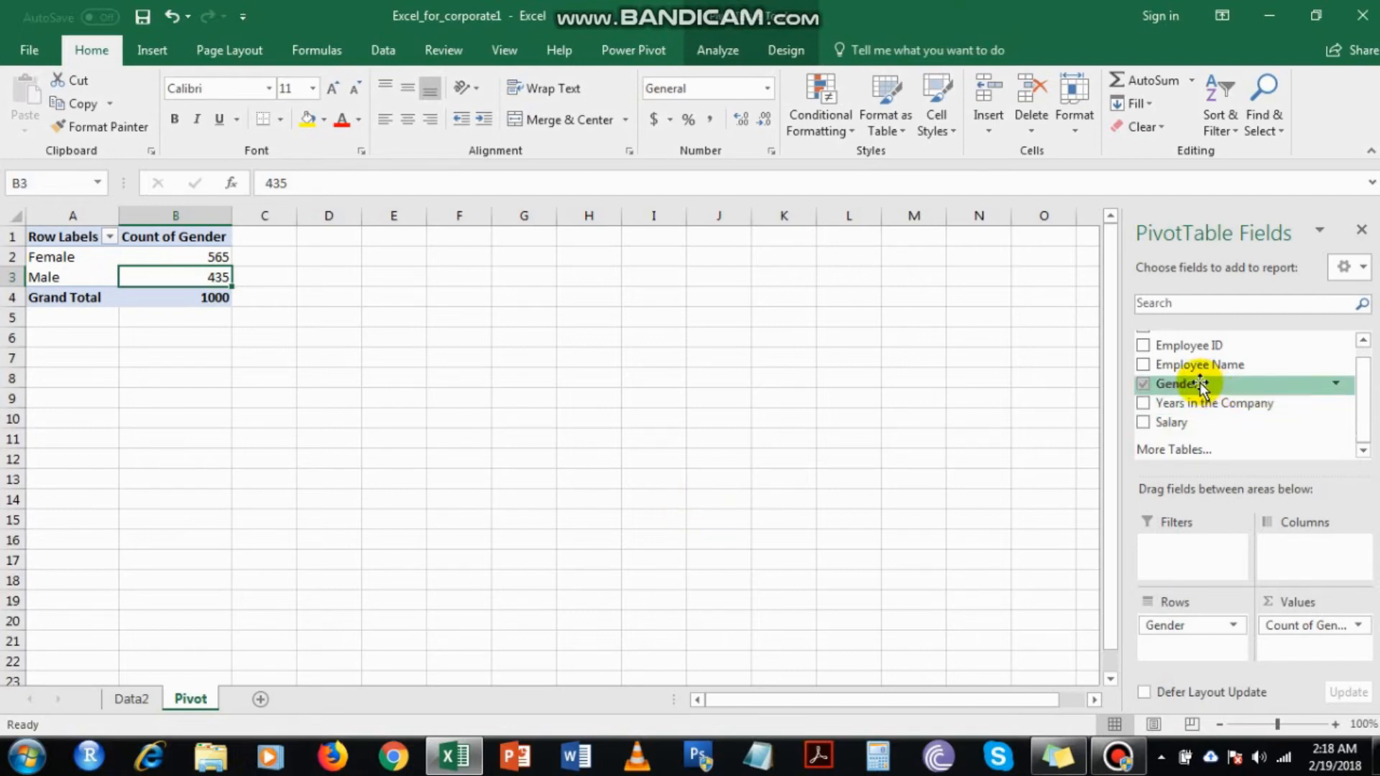
- Add the Gender field to the pivot table's values a second time, below the existing count
left_click_drag(1213, 392, 1312, 651)
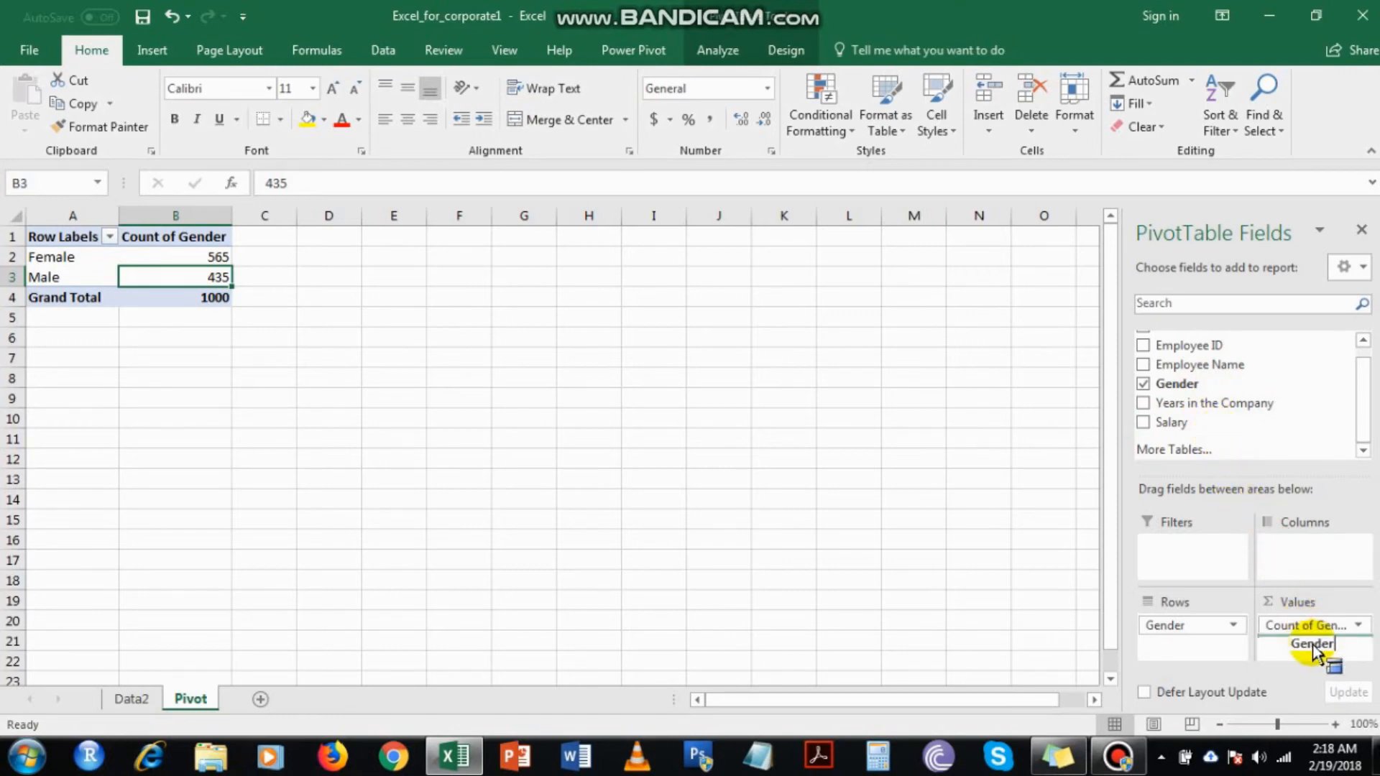
left_click_drag(1312, 649, 1310, 642)
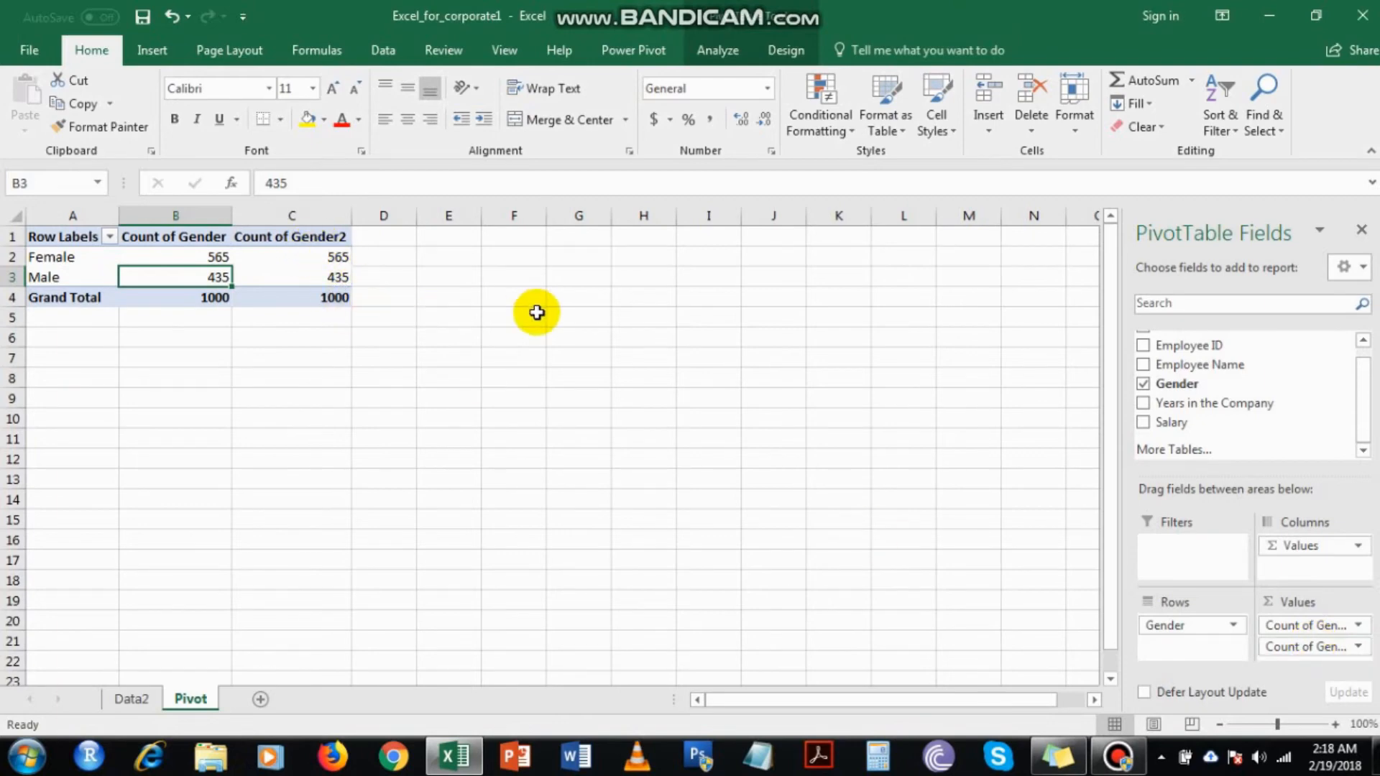
- Show the second Gender count in the pivot table as % of Grand Total
left_click(1301, 648)
left_click(1303, 654)
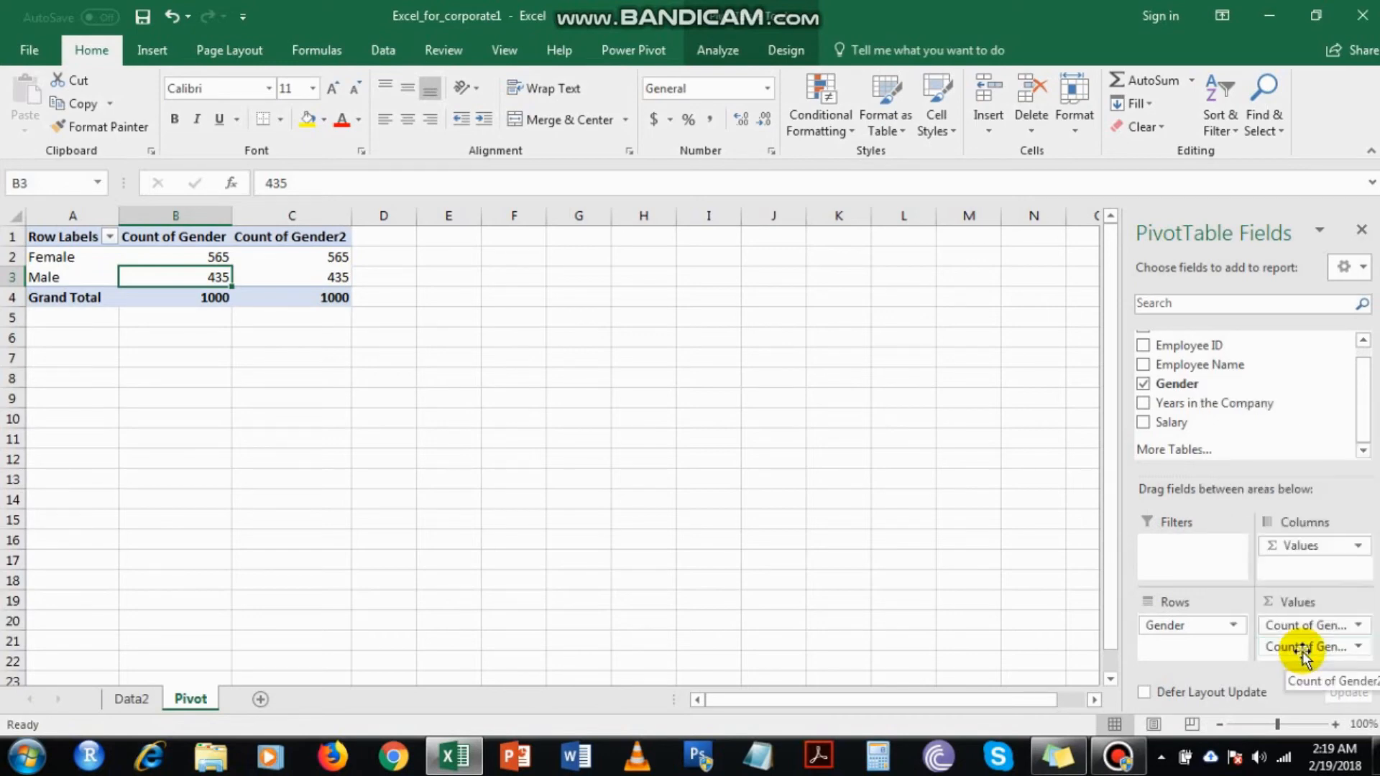
left_click(1299, 646)
left_click(1296, 643)
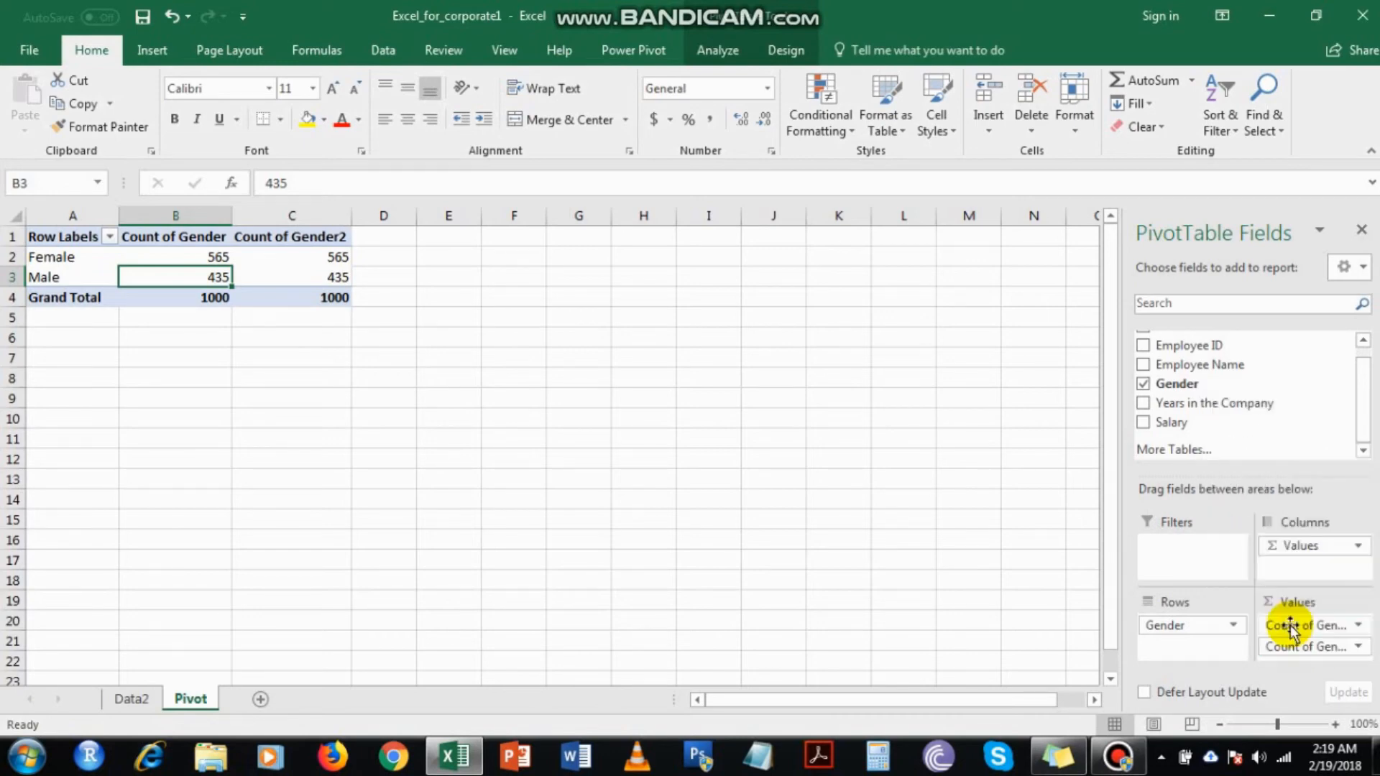
left_click(1276, 625)
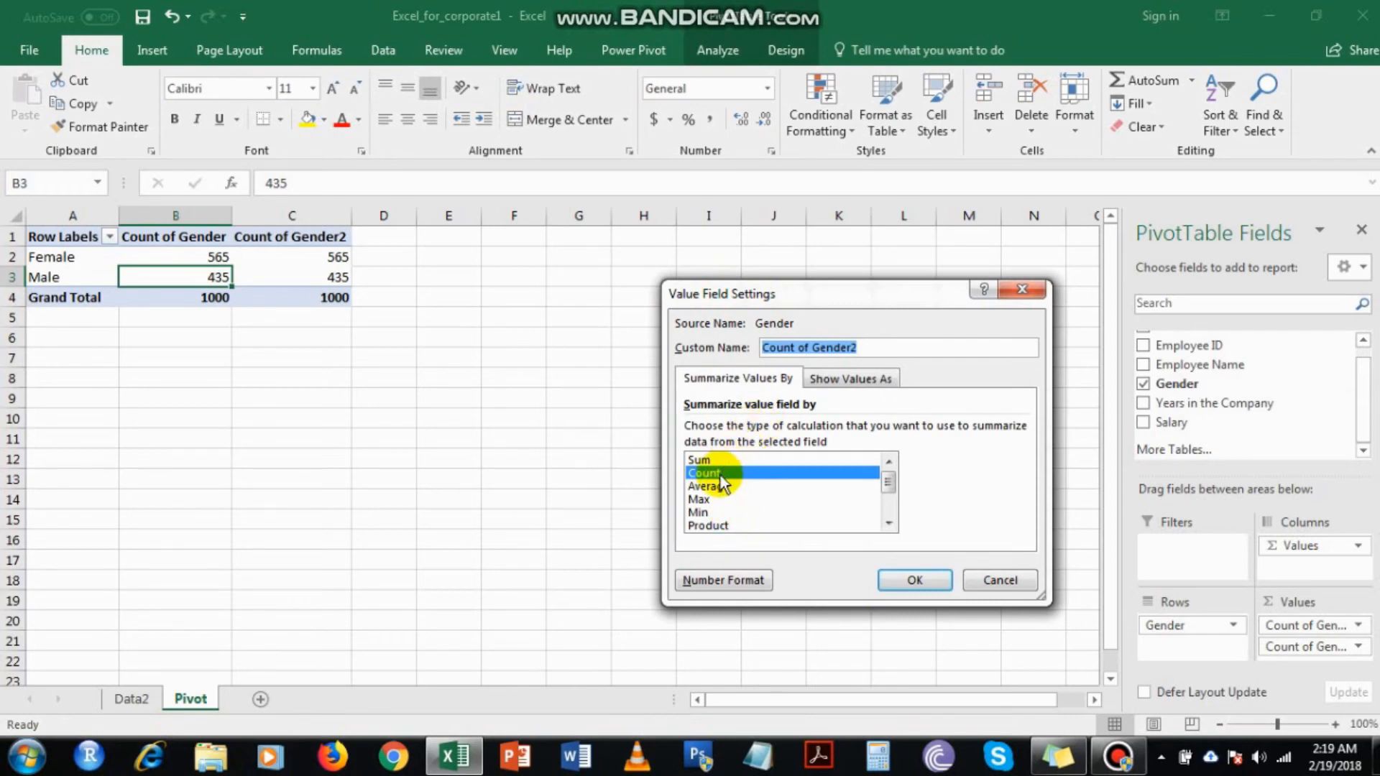
left_click(821, 379)
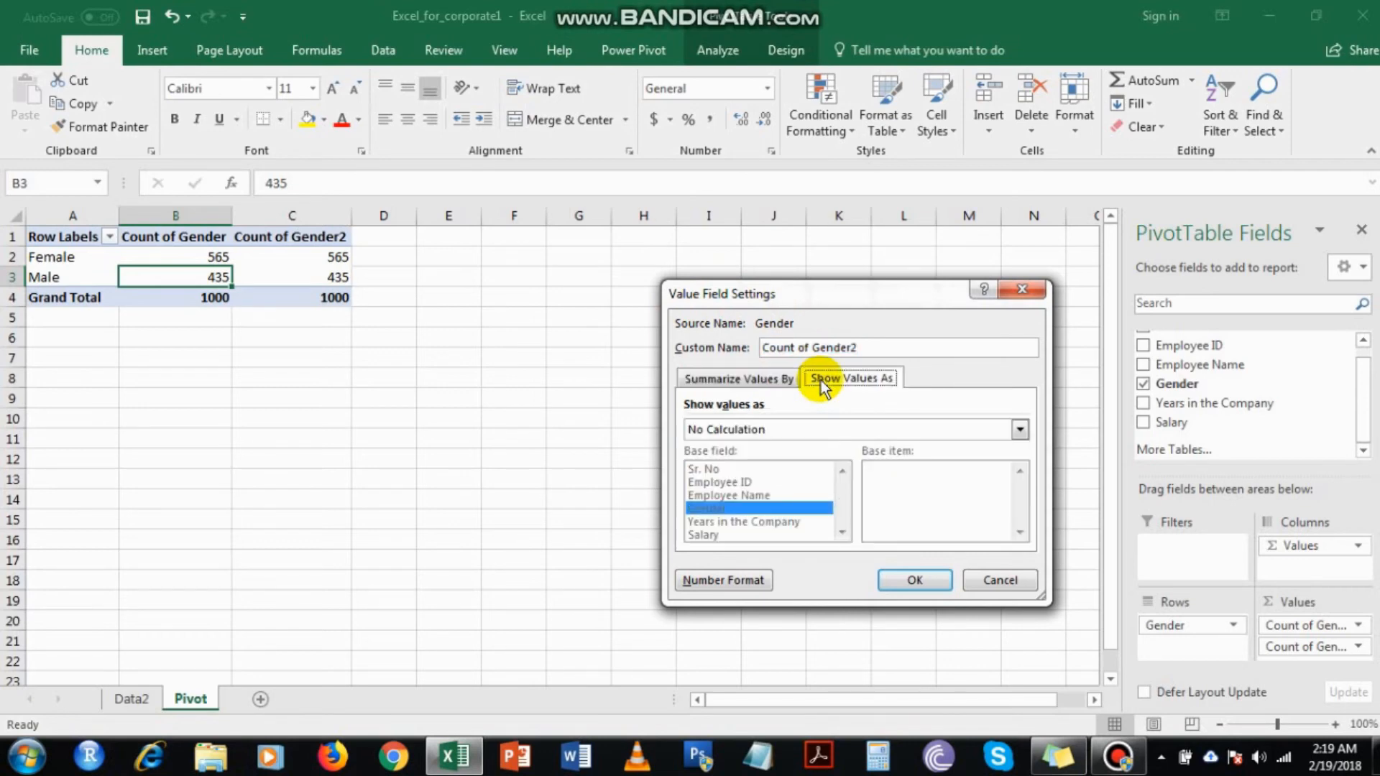
left_click(762, 380)
left_click(816, 379)
left_click(789, 383)
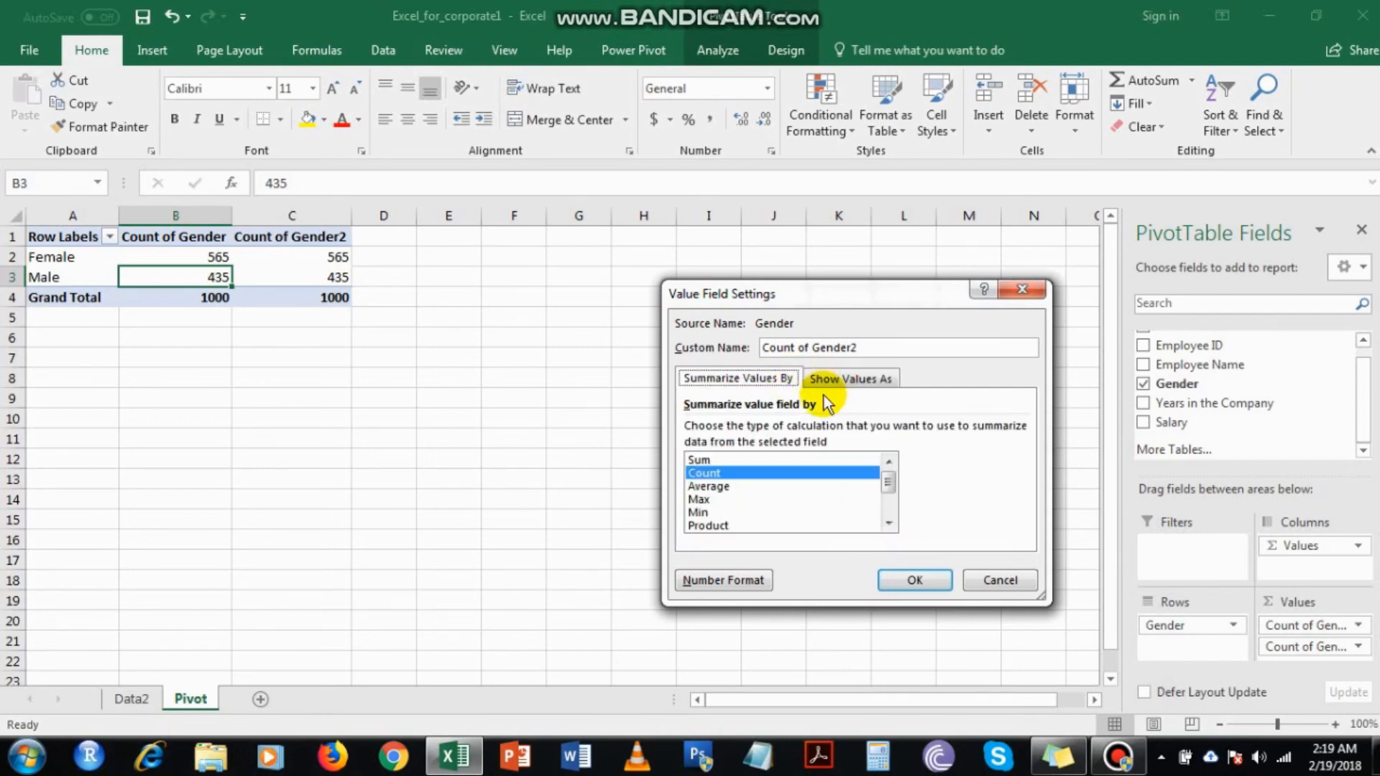
left_click(859, 380)
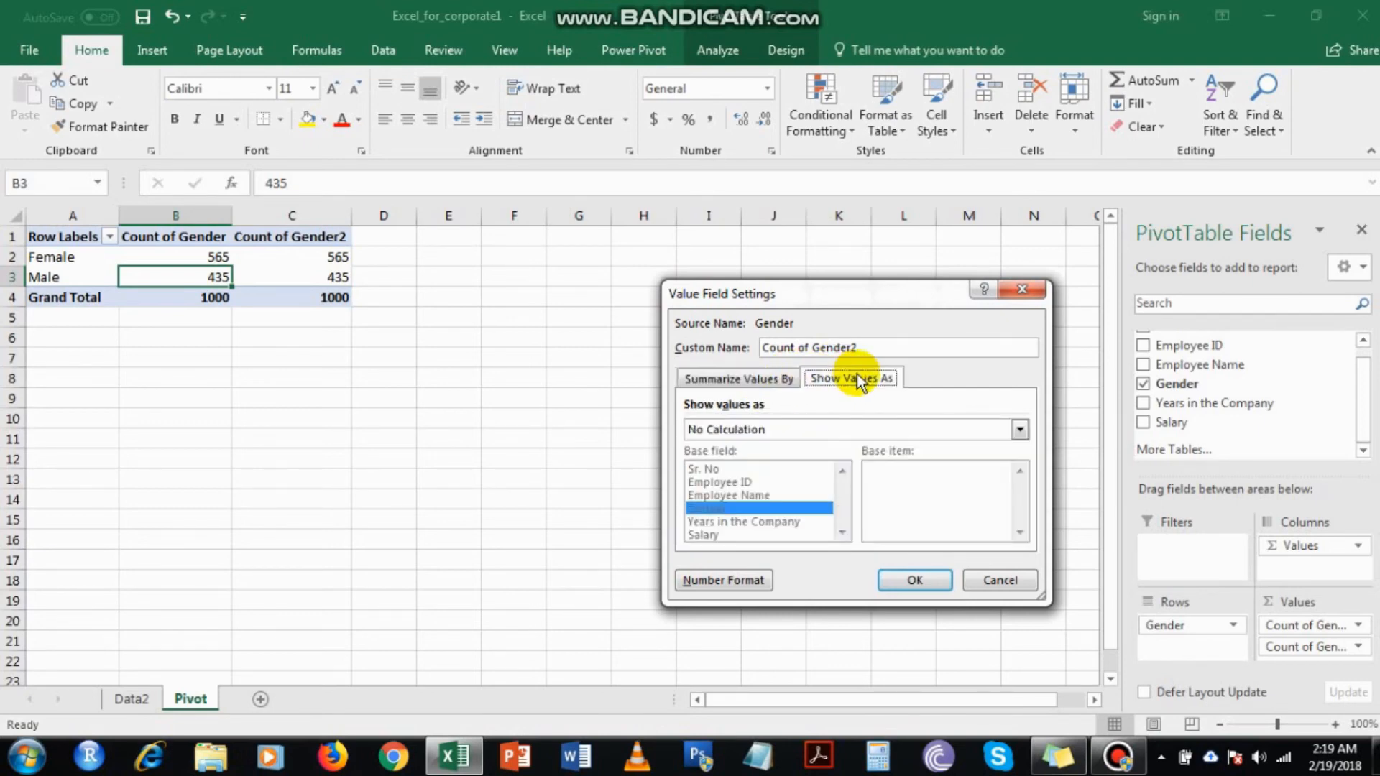
left_click(814, 430)
left_click(814, 434)
left_click(814, 434)
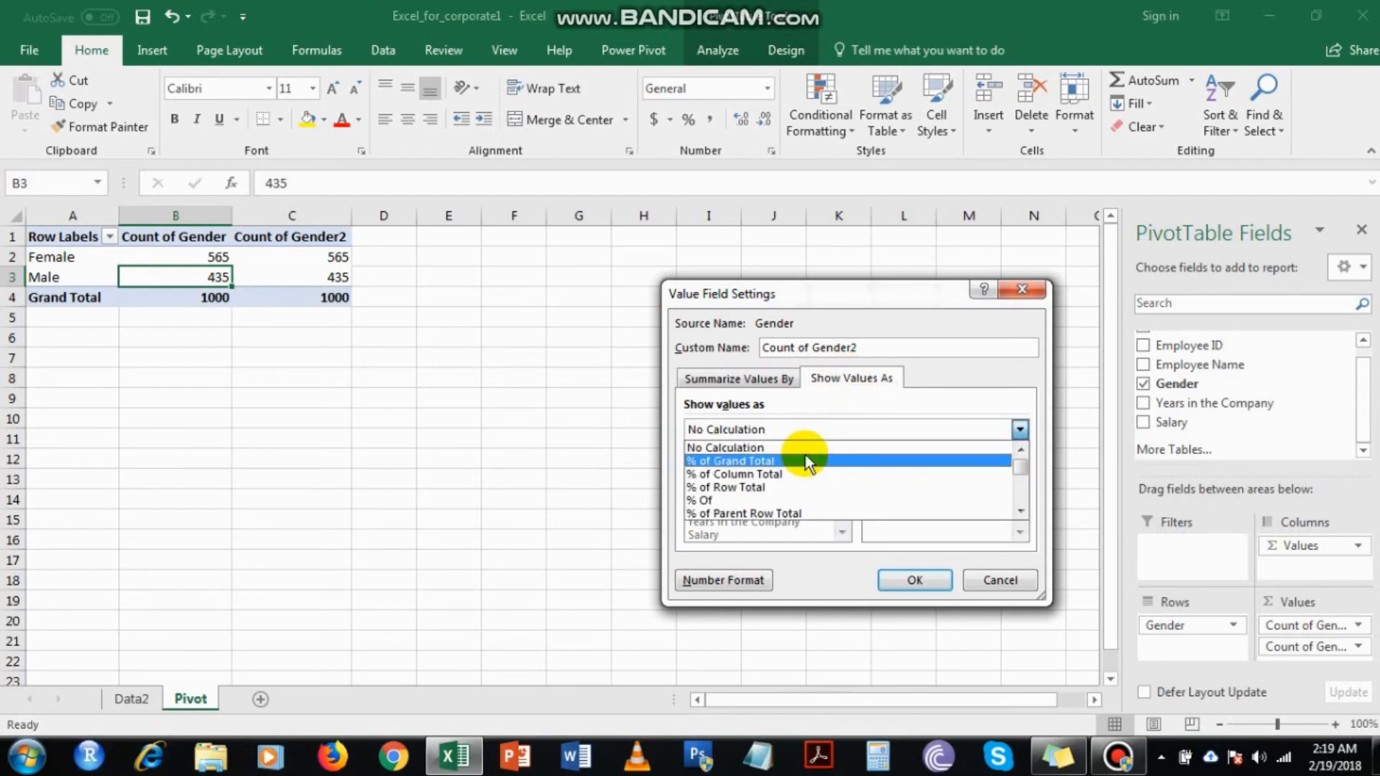
left_click(805, 461)
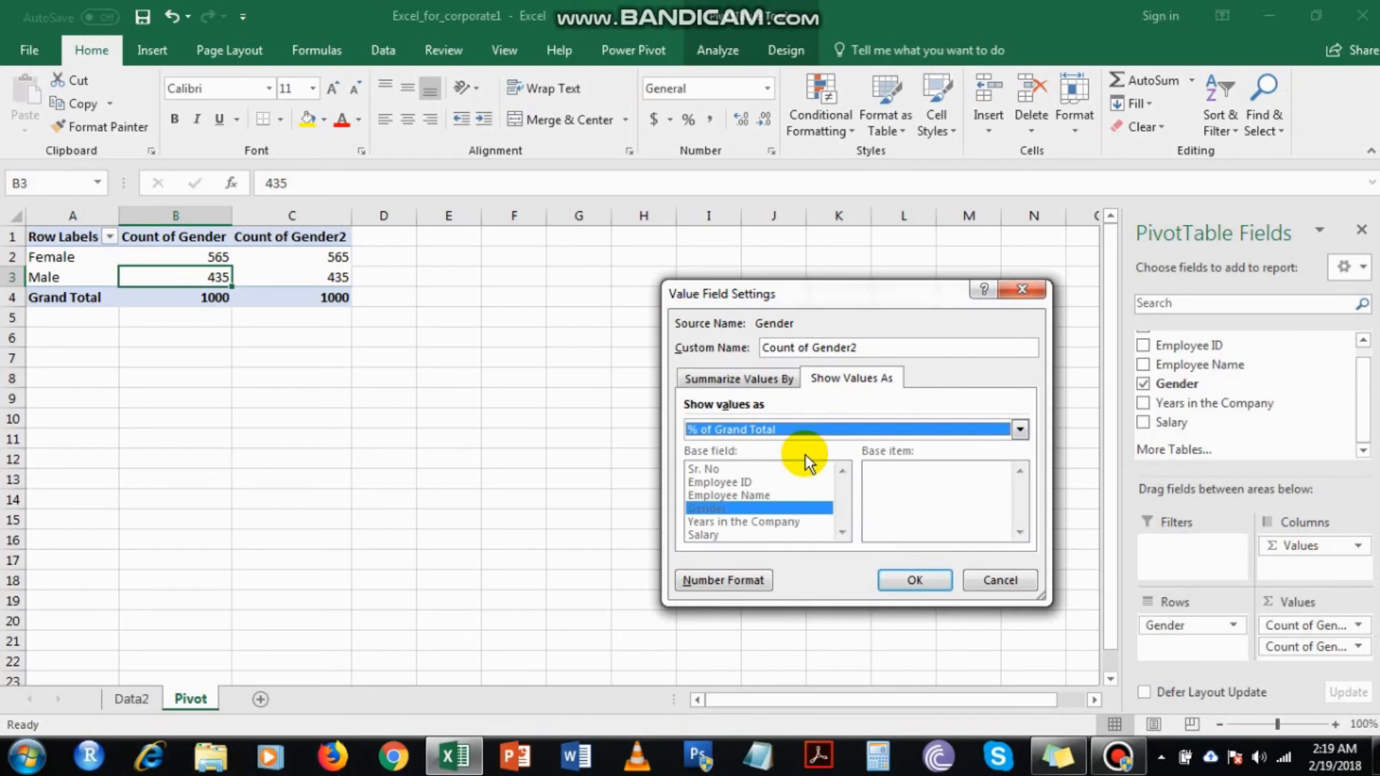
left_click(926, 588)
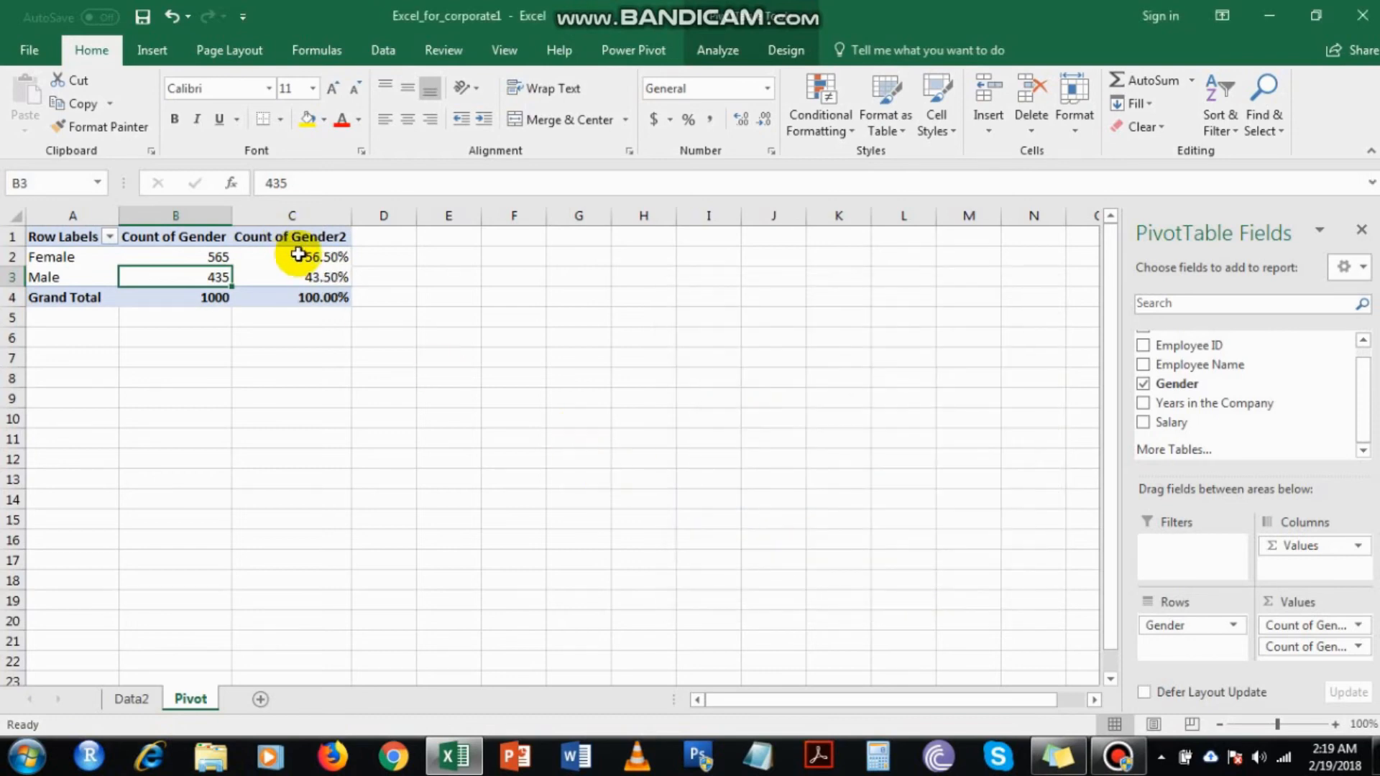
left_click_drag(307, 259, 299, 295)
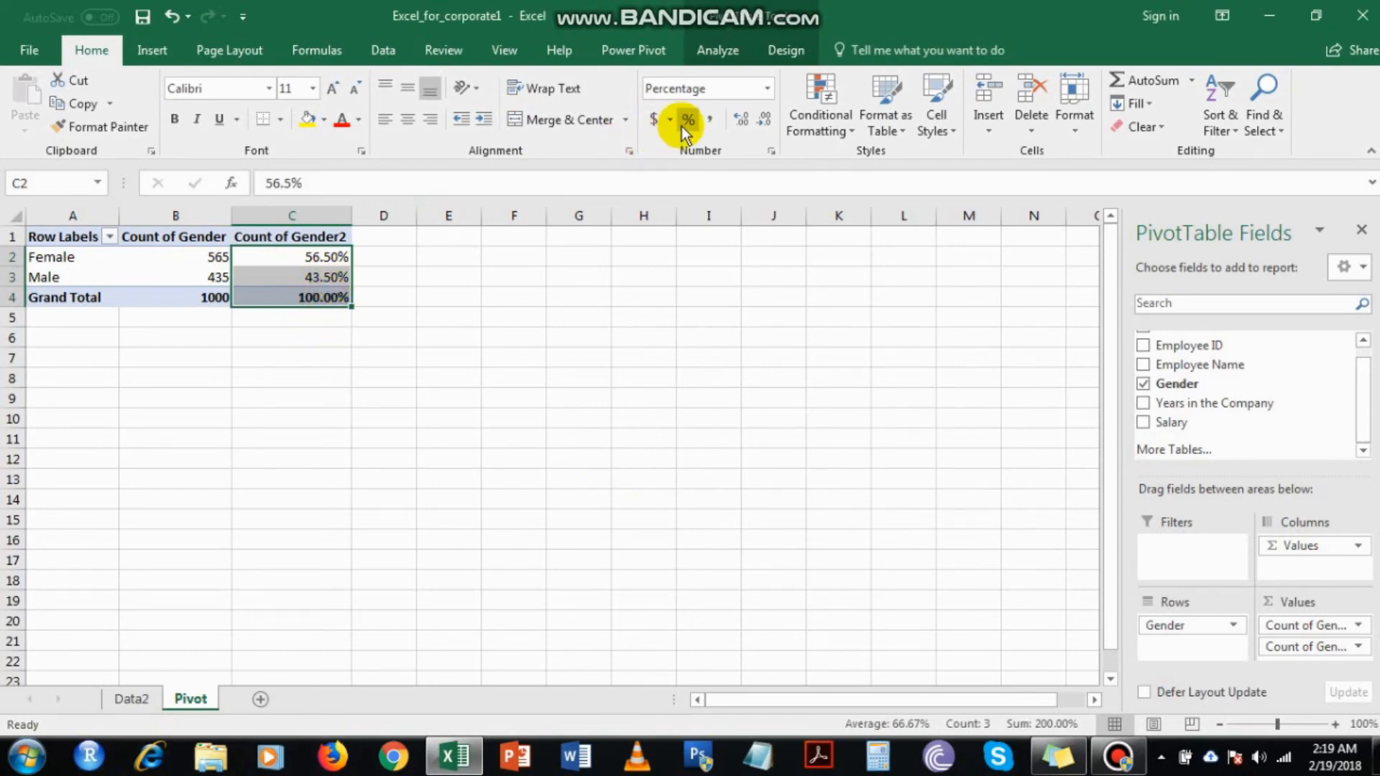
- Rename the pivot table headers in A1:C1 to Gender, No. of People and %age of Total, and center them
left_click(68, 238)
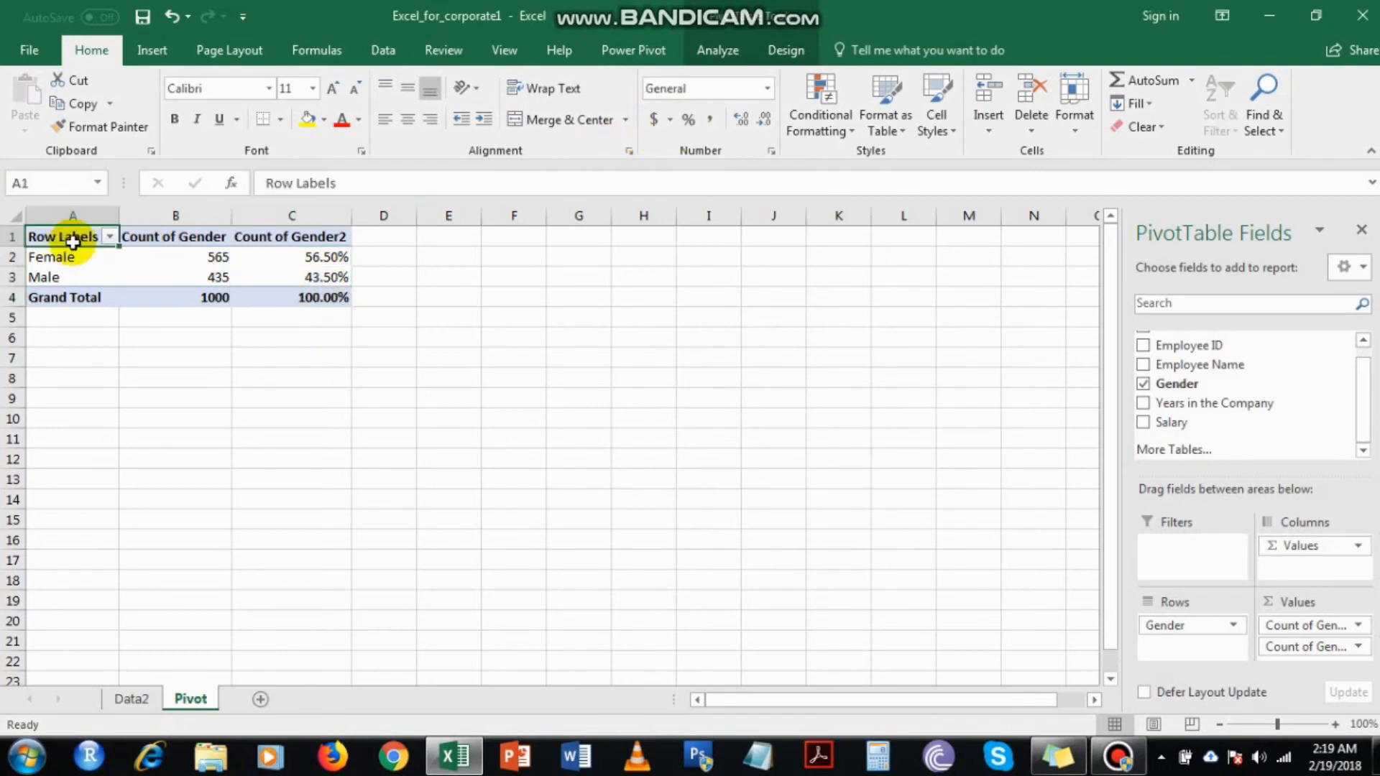
mouse_move(202, 253)
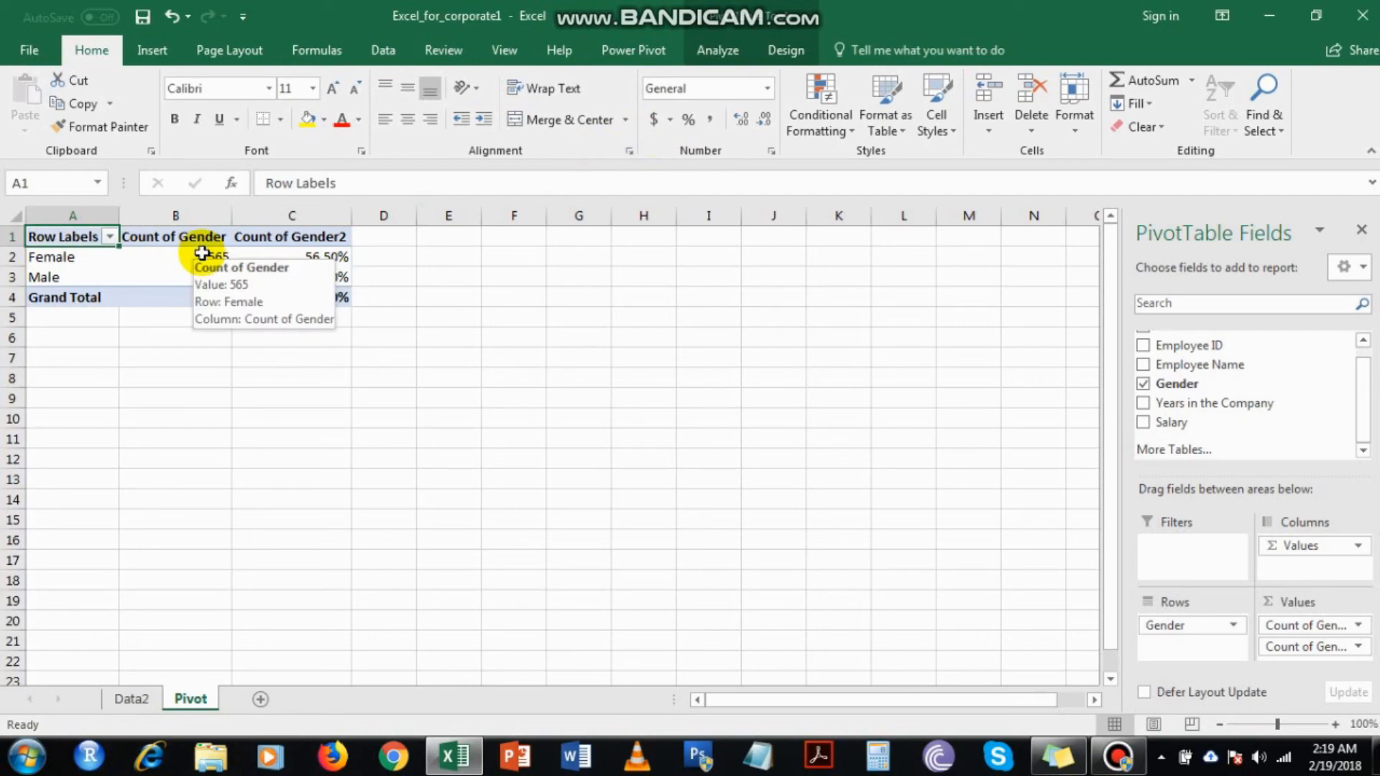
type("Gender")
key("Tab")
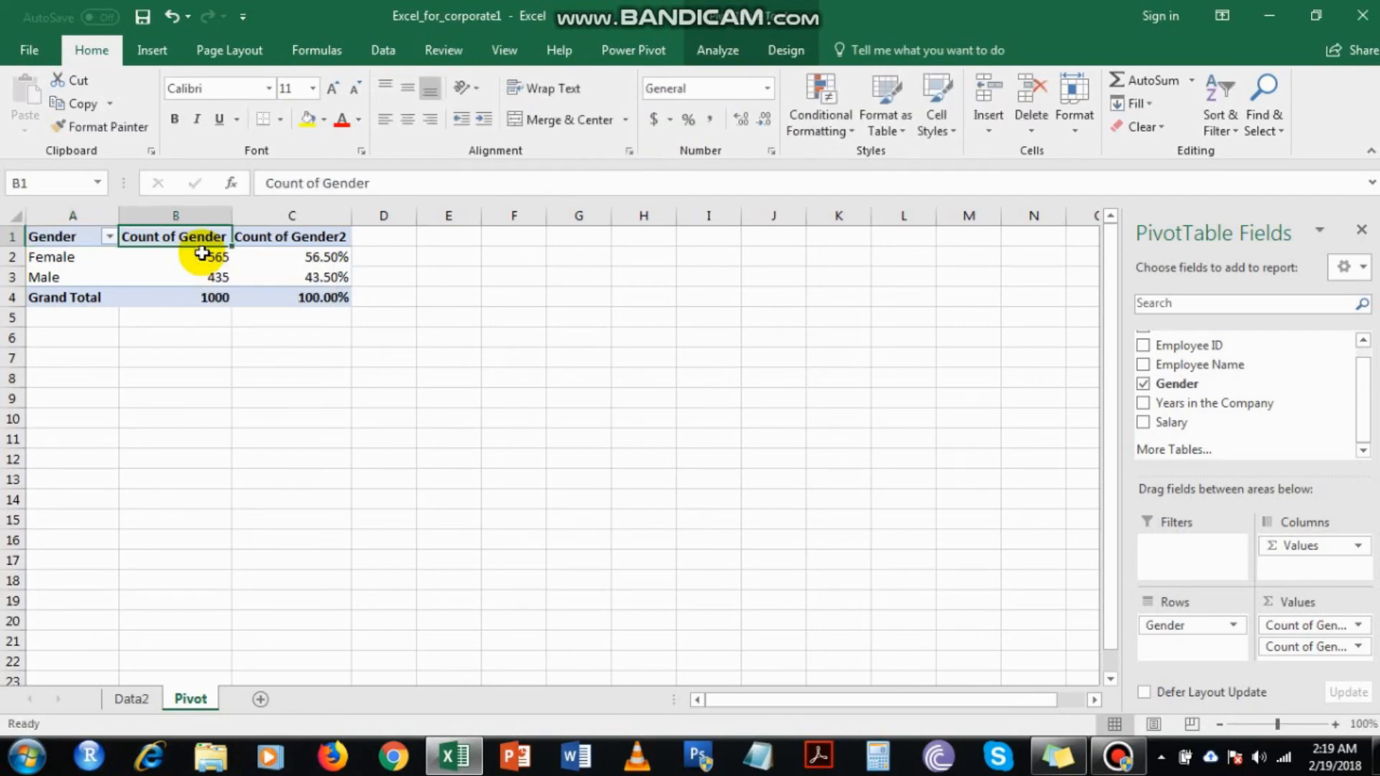
type("No")
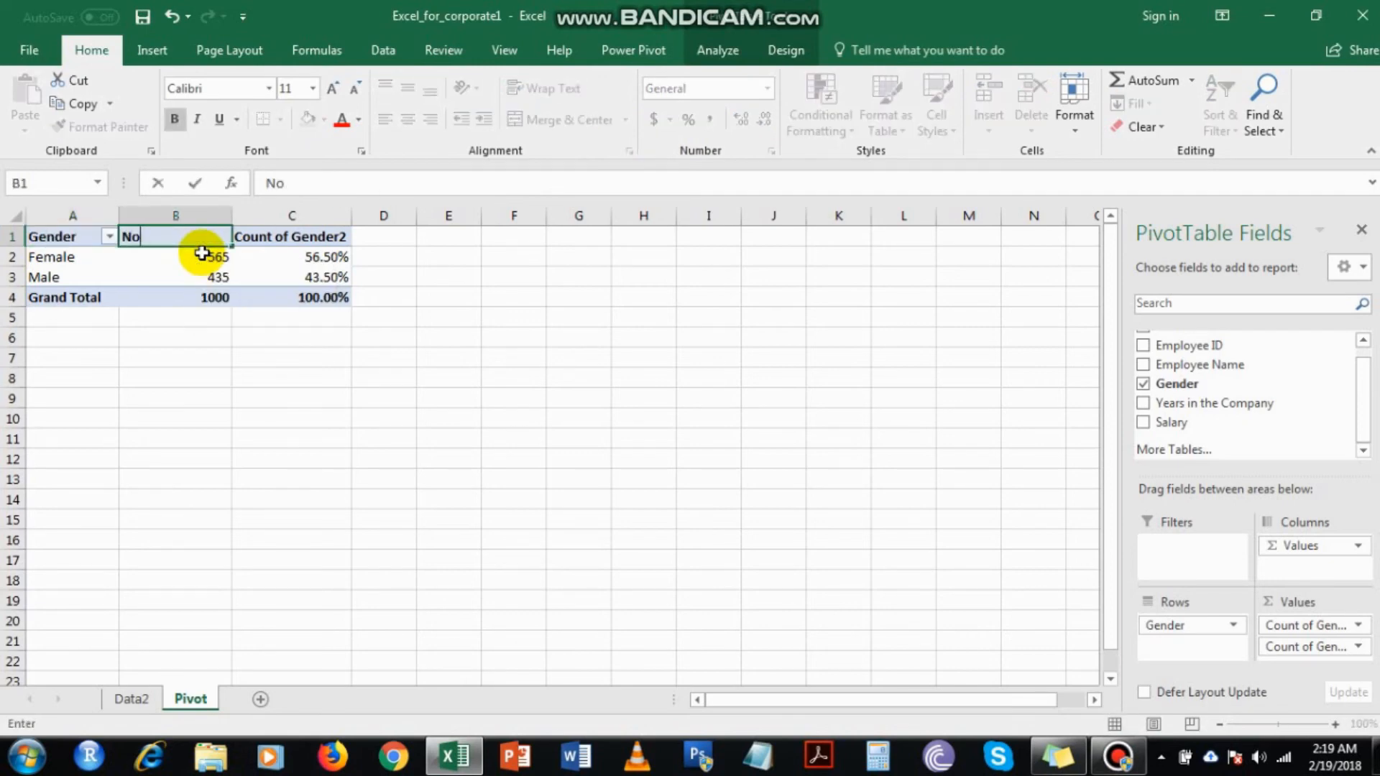
type(". of People")
key("Tab")
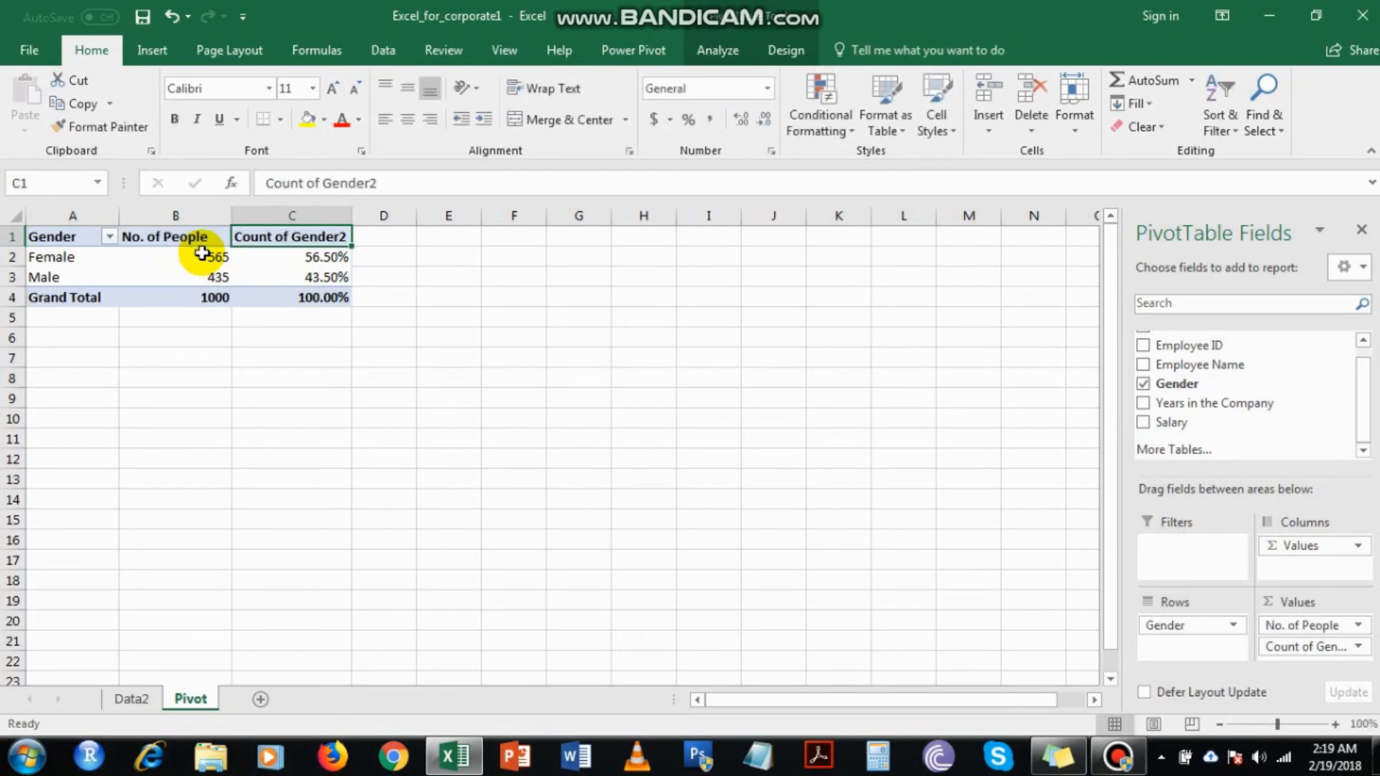
type("%a")
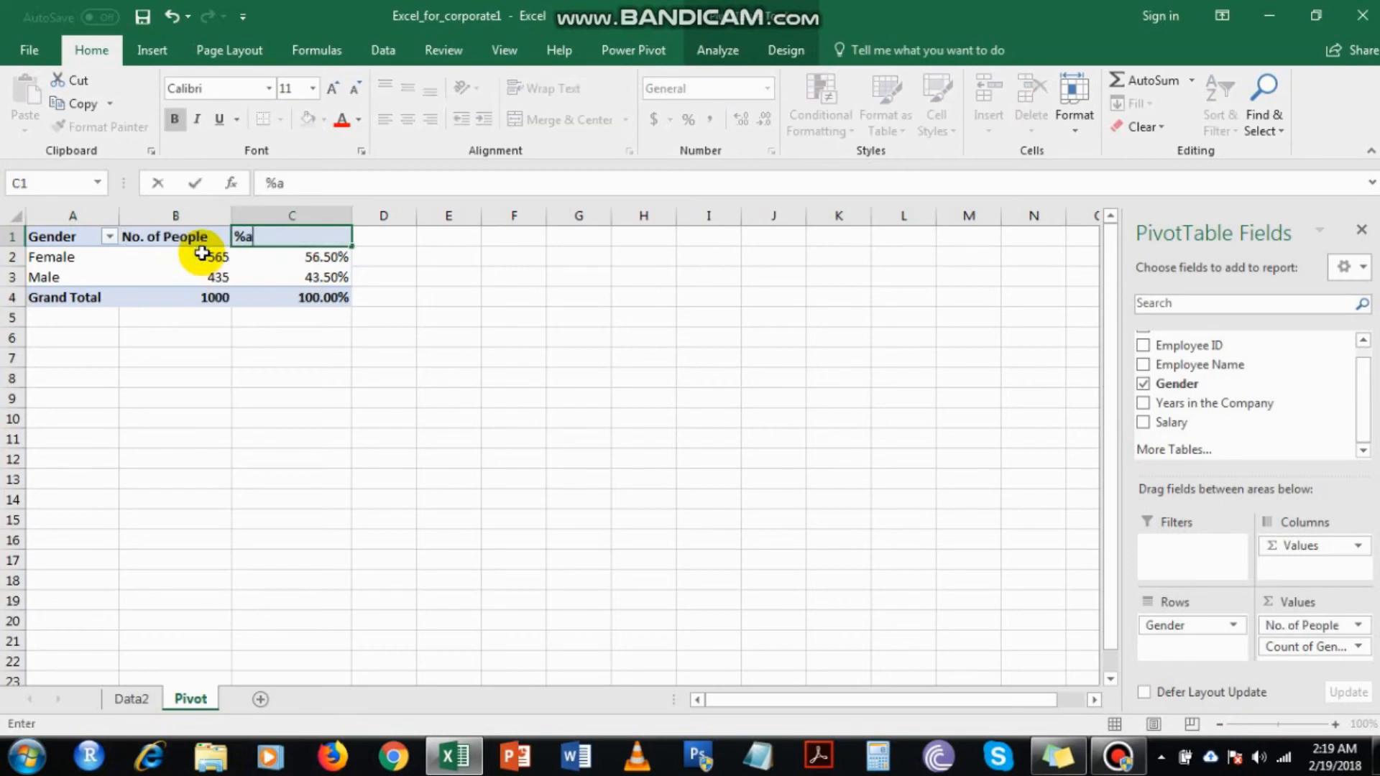
type("ge of Total")
key("Return")
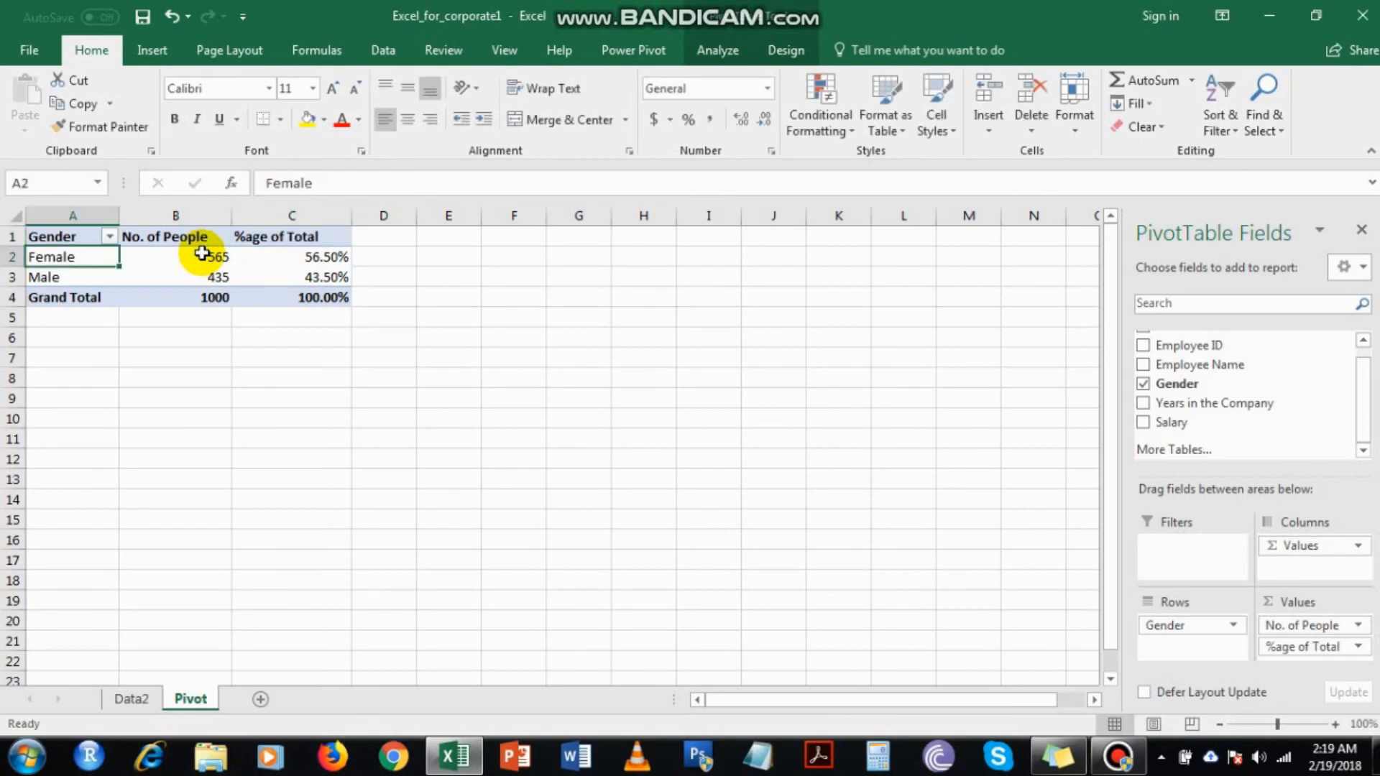
left_click_drag(99, 235, 317, 236)
left_click(409, 118)
- Create a second pivot table from the employees table at cell E1 of the Pivot sheet
left_click(453, 234)
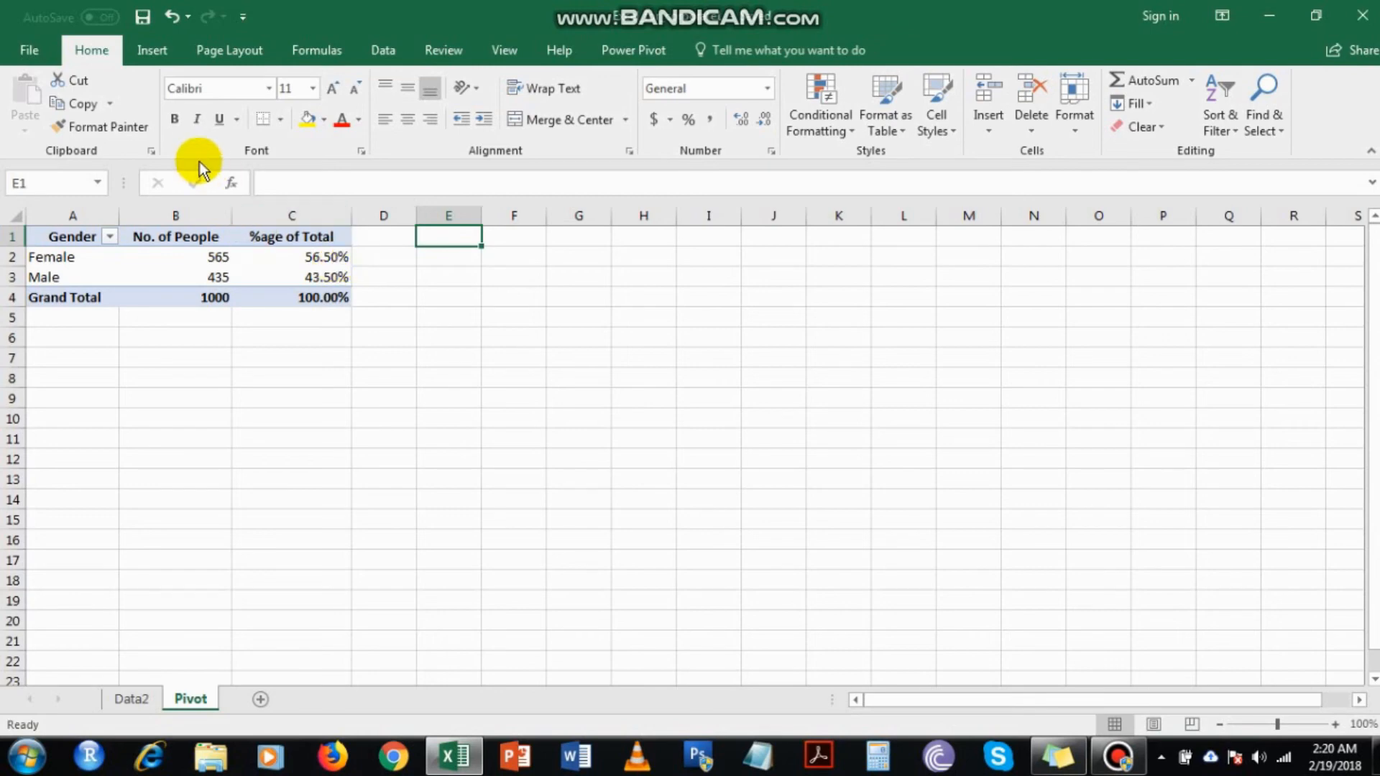
left_click(151, 49)
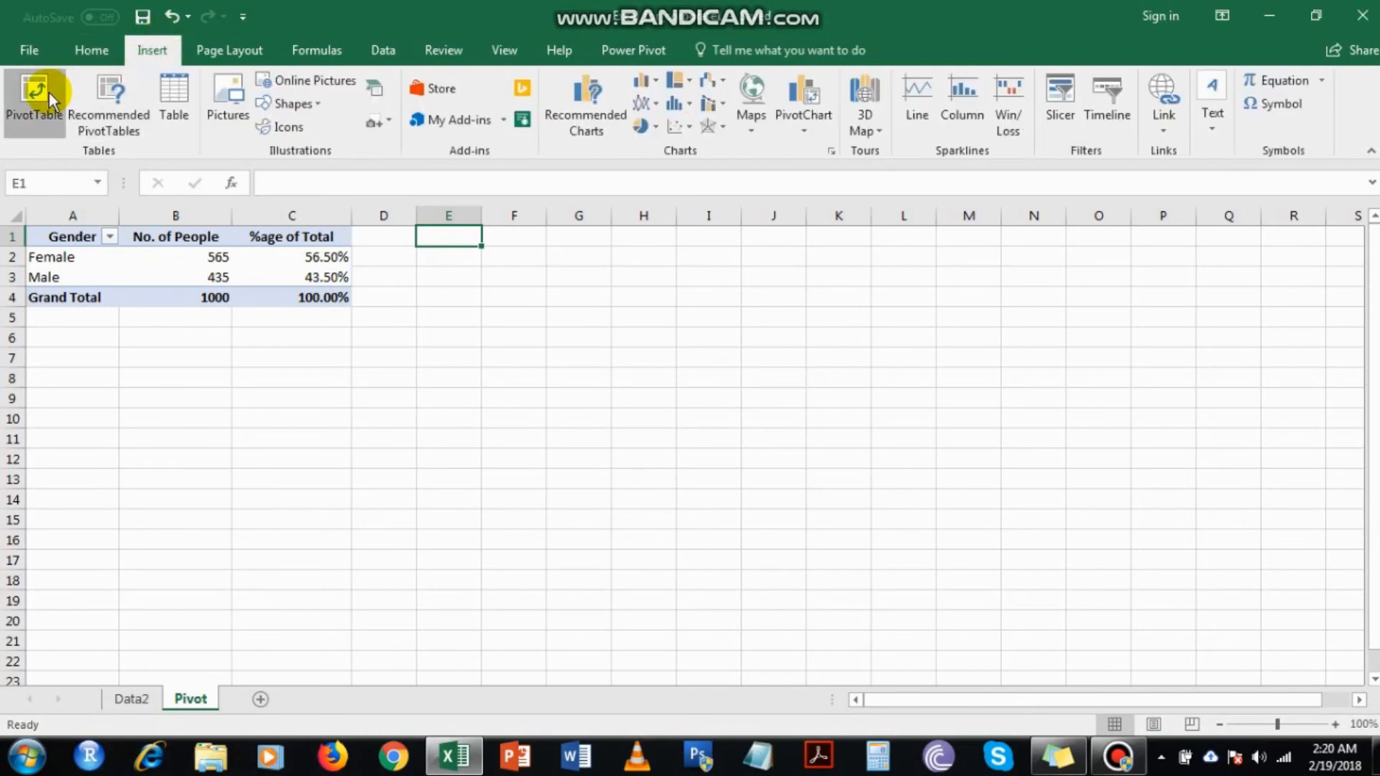
left_click(45, 90)
type("employees")
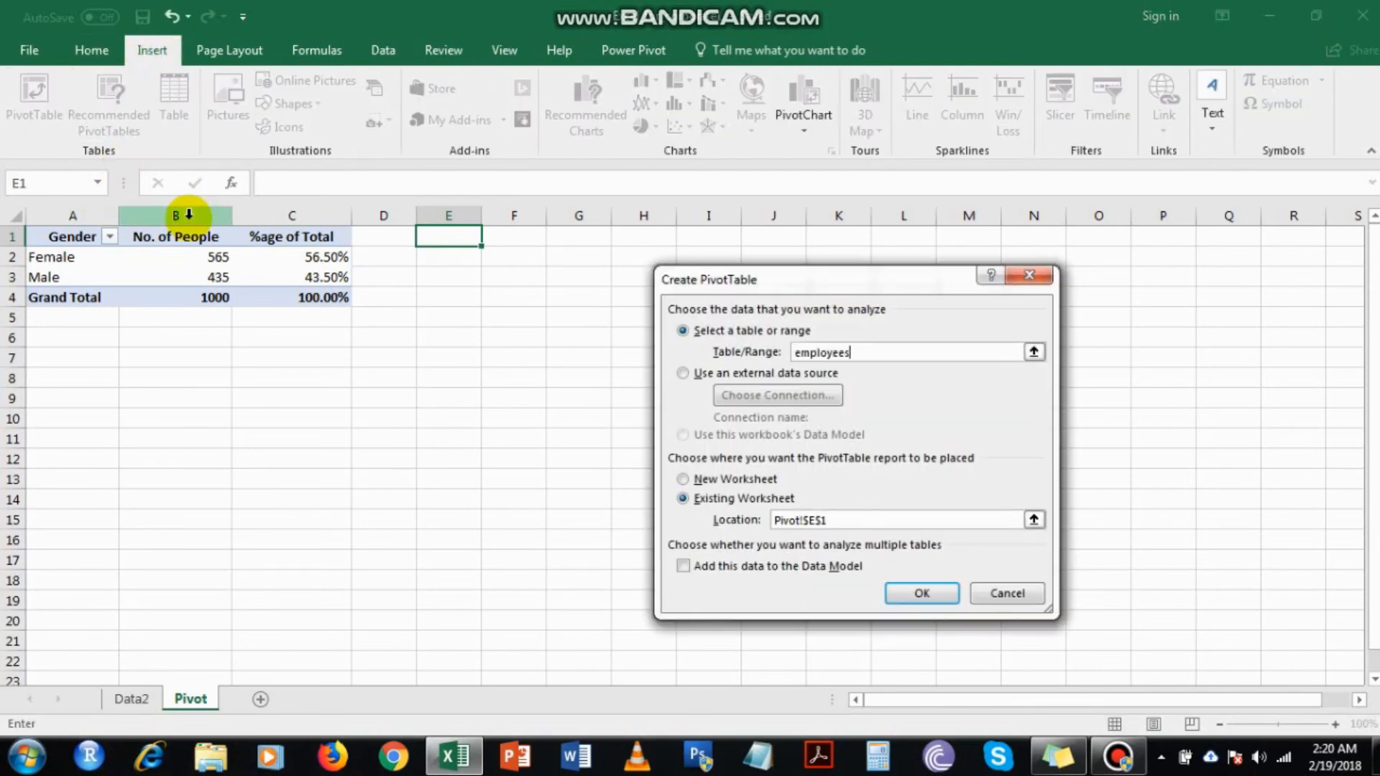
key("Return")
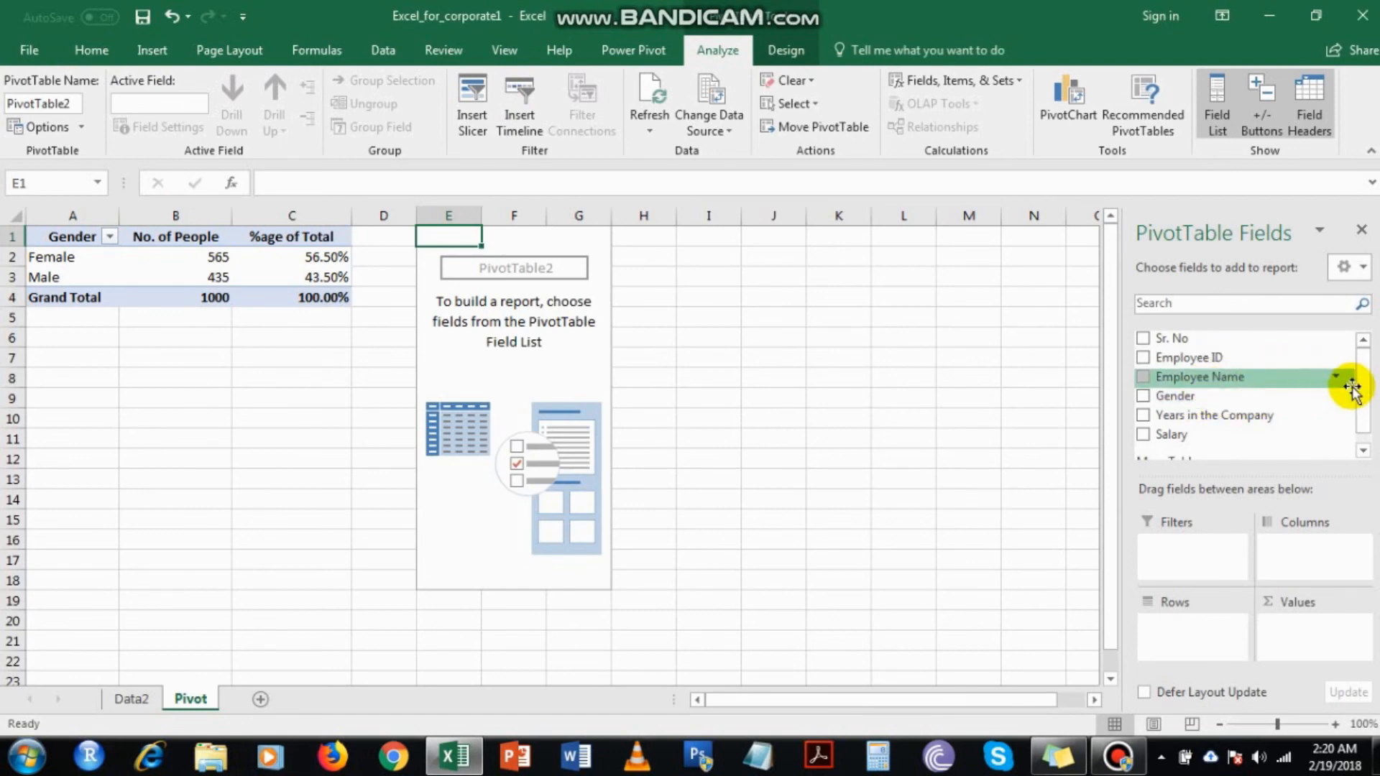
- Add Gender to the rows and Years in the Company to the values of the second pivot table
scroll(1361, 436, "down", 1)
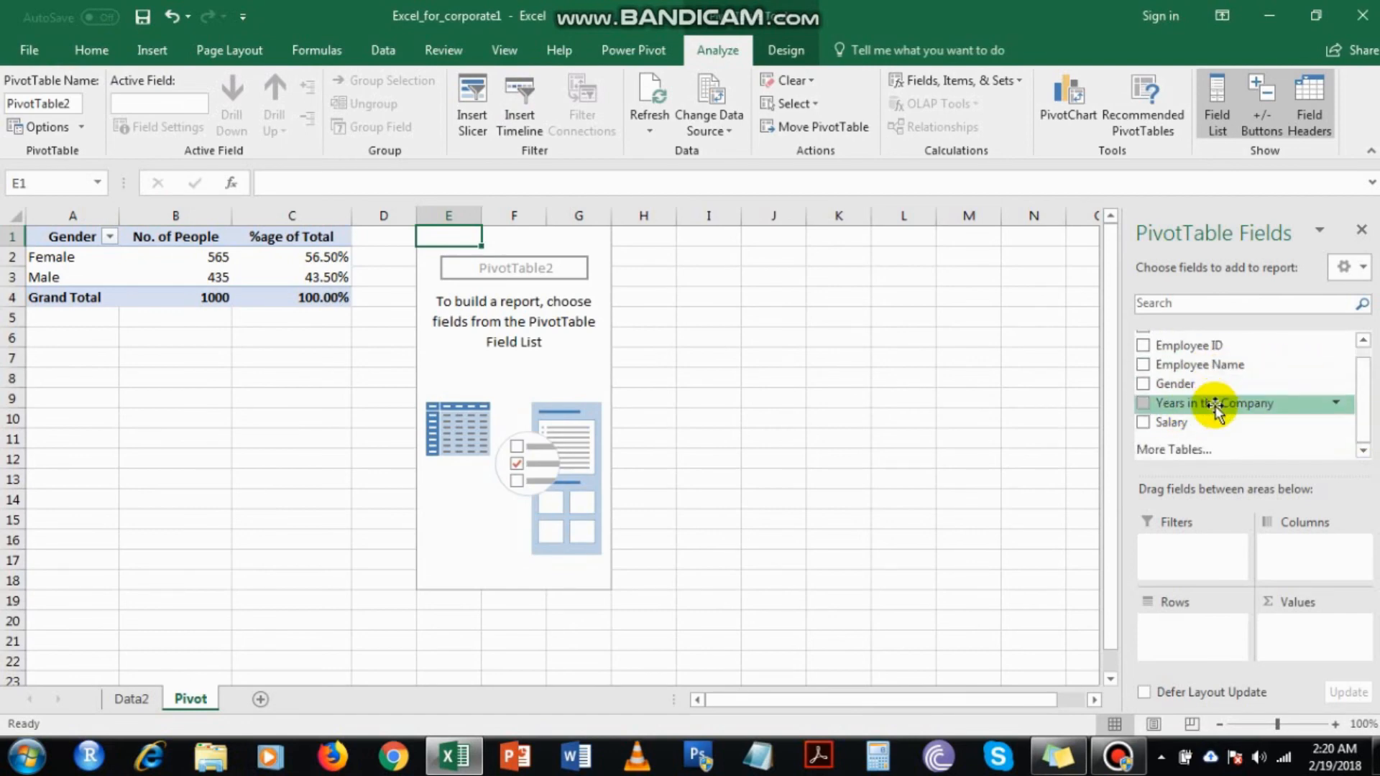
left_click_drag(1201, 391, 1198, 656)
left_click_drag(1199, 409, 1302, 632)
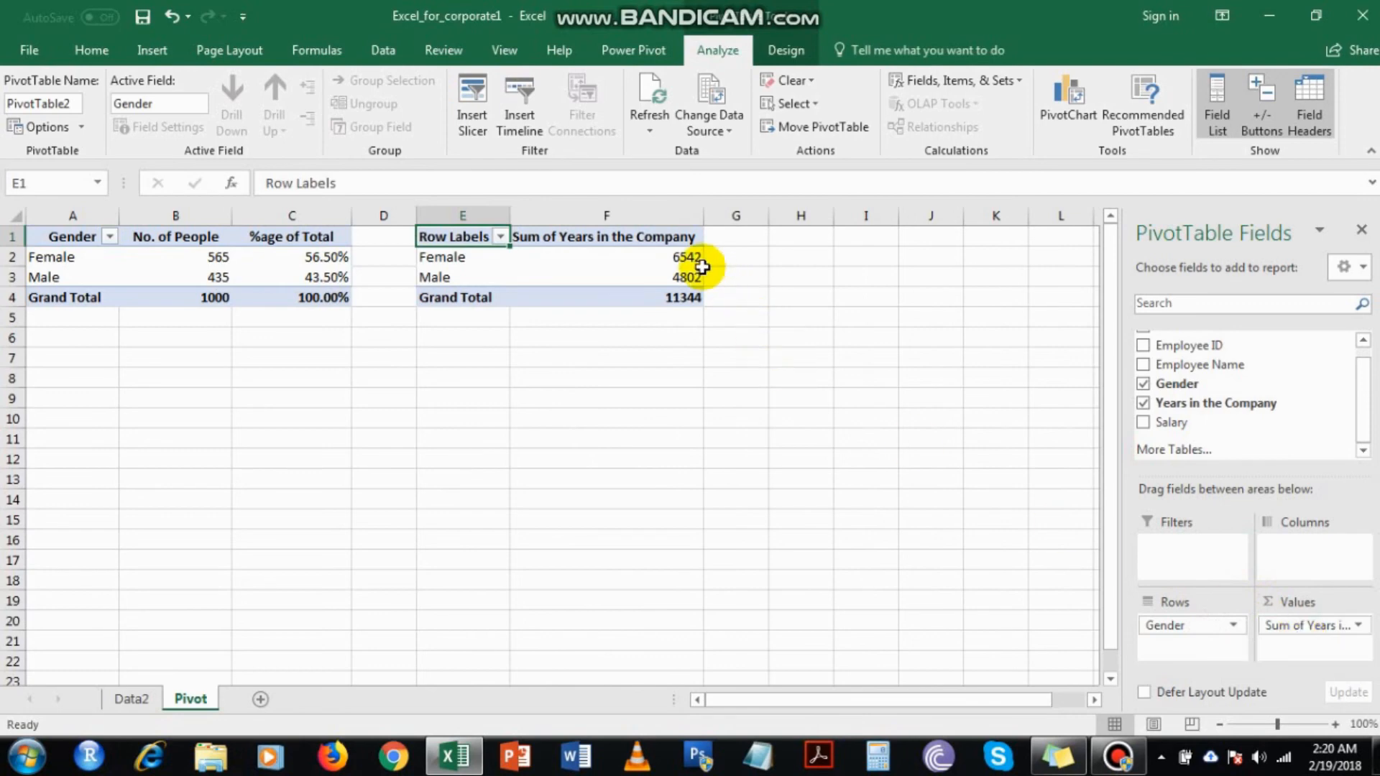
mouse_move(697, 258)
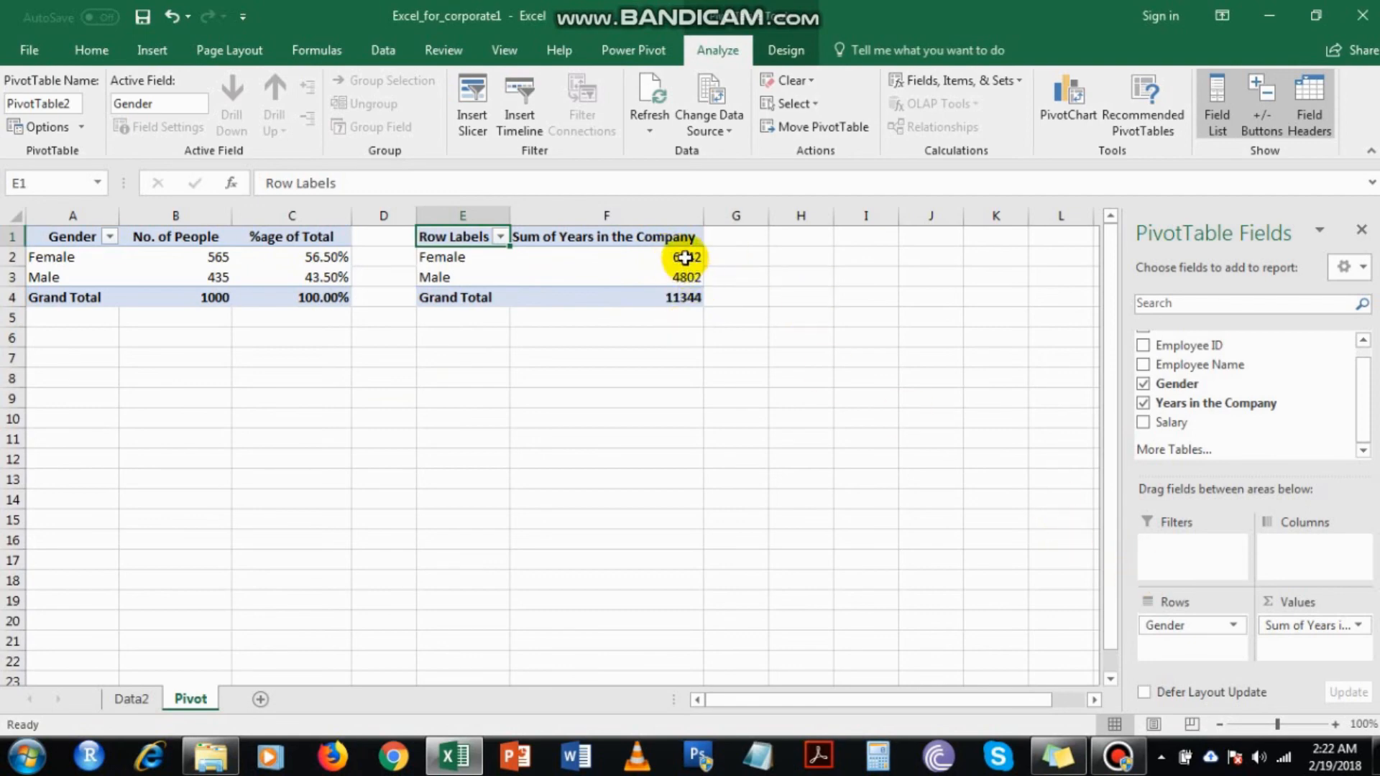
mouse_move(674, 261)
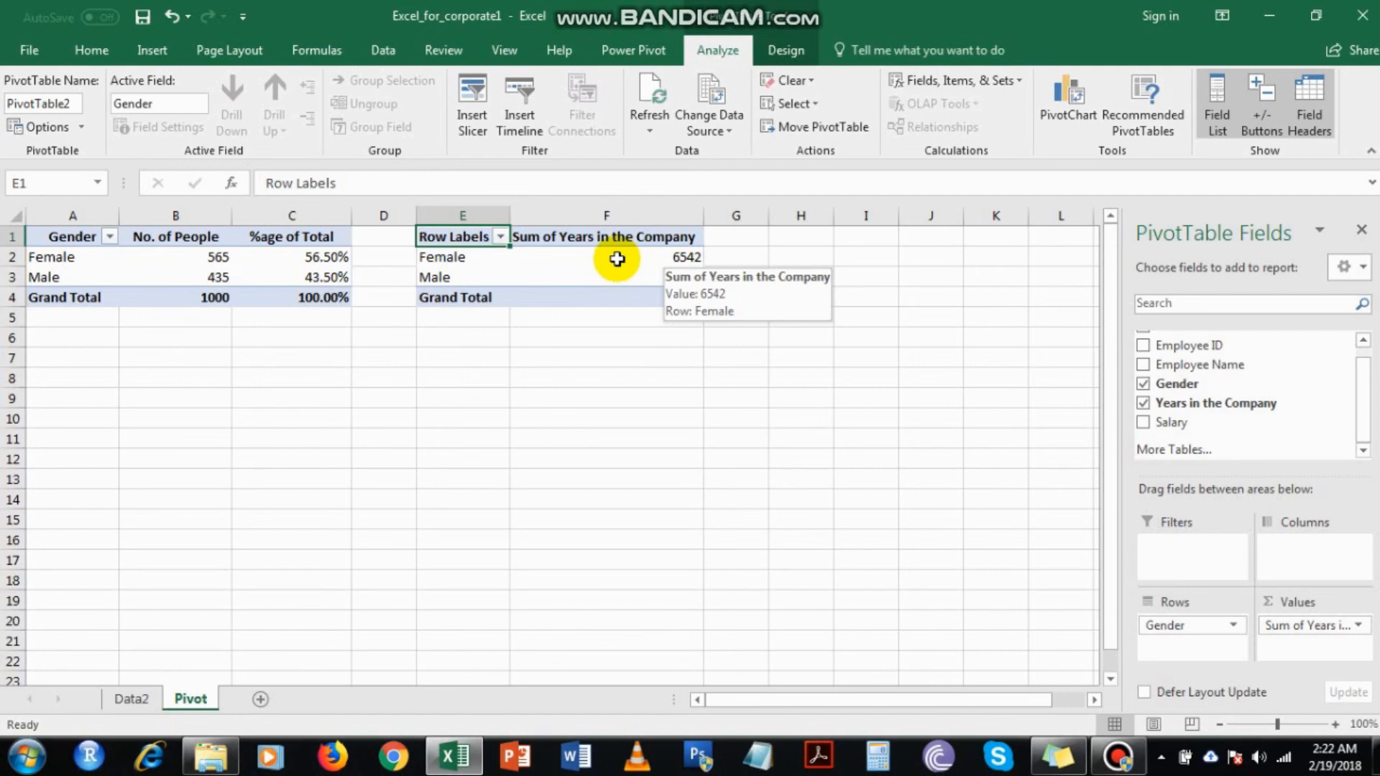
left_click(1305, 629)
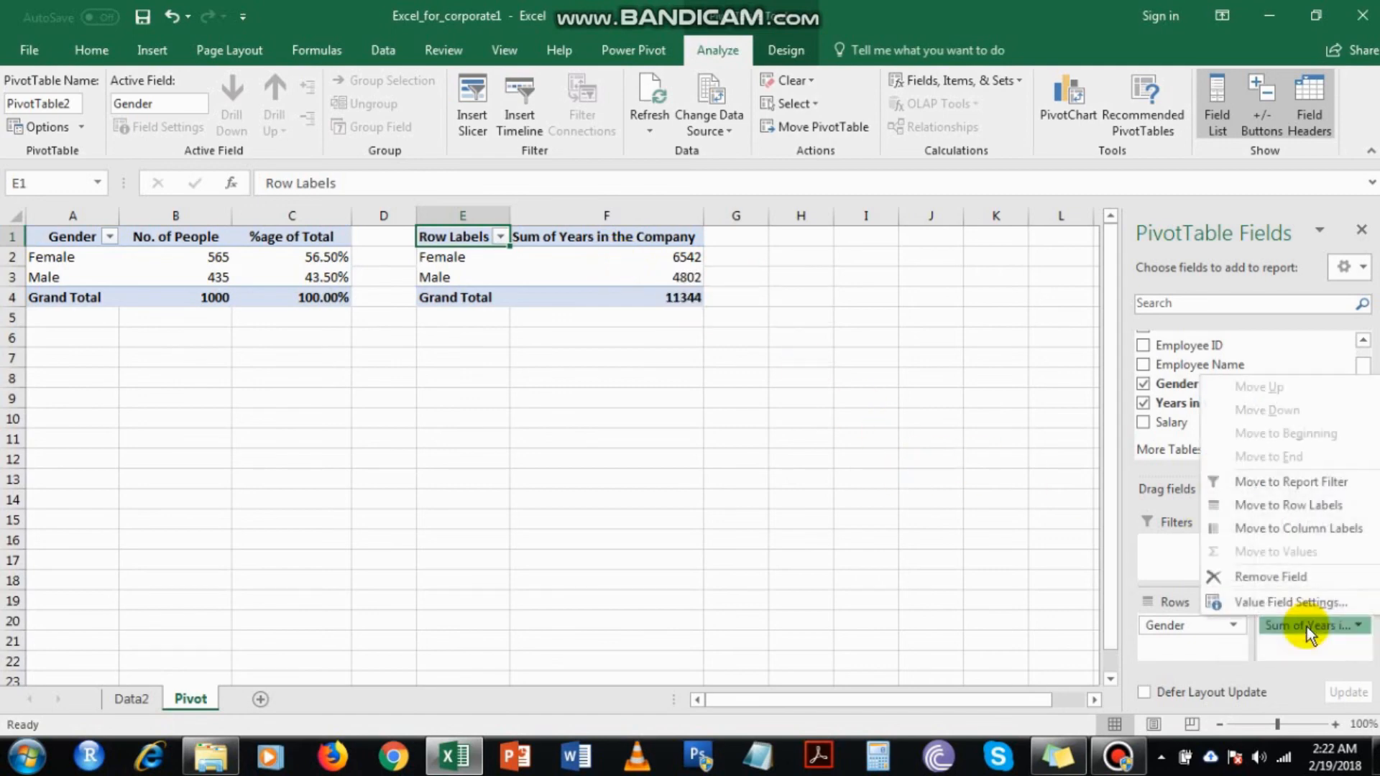
left_click(1305, 604)
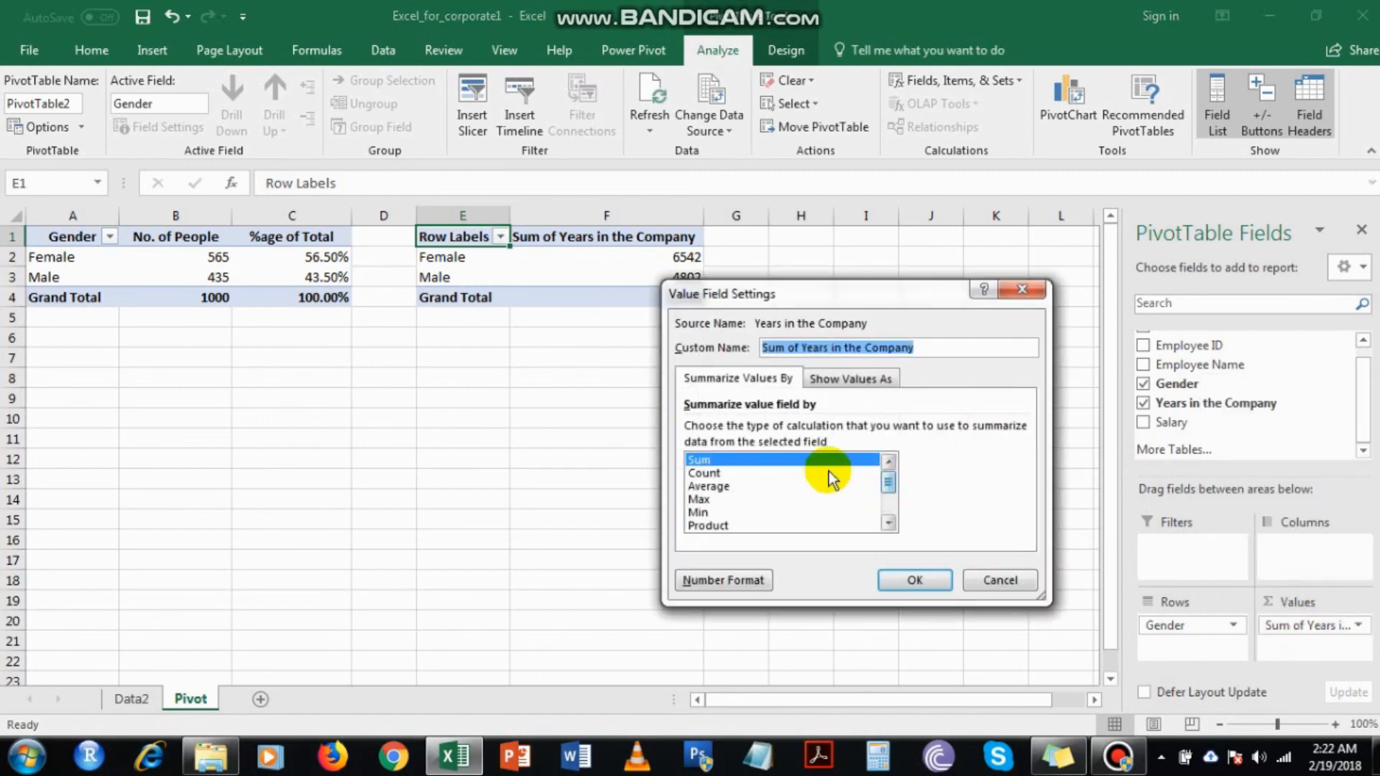
left_click(719, 487)
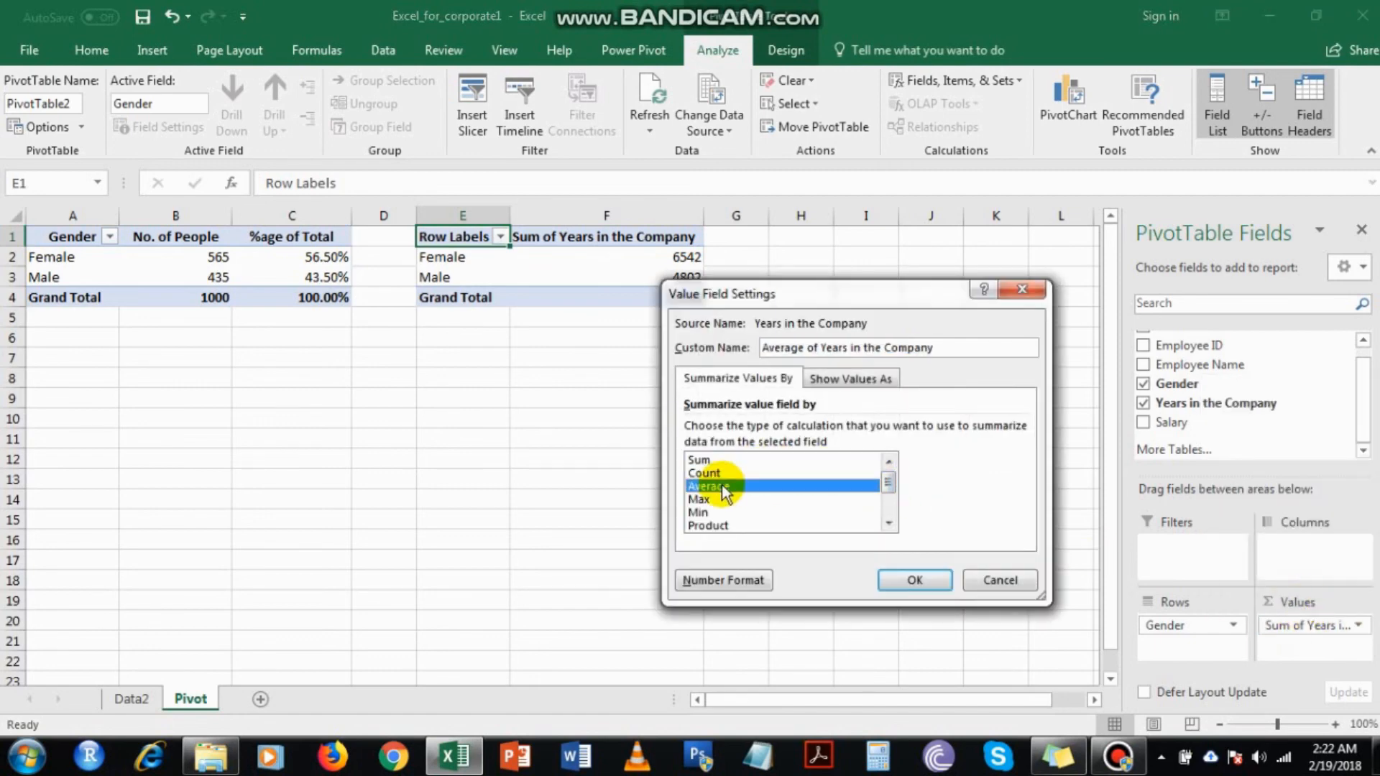
left_click(1032, 578)
- Summarize the Years in the Company value field of the second pivot table by Average
left_click(1308, 627)
left_click(1305, 604)
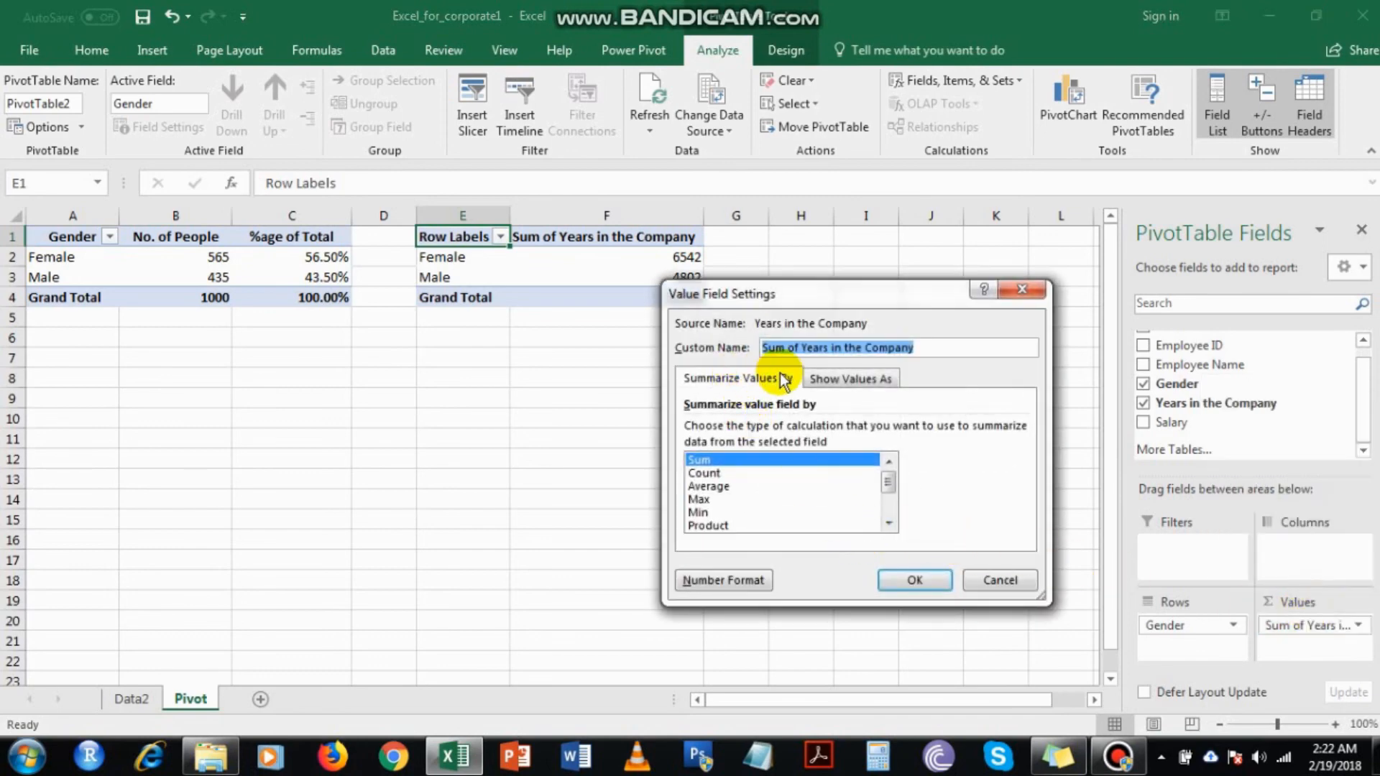
left_click(724, 489)
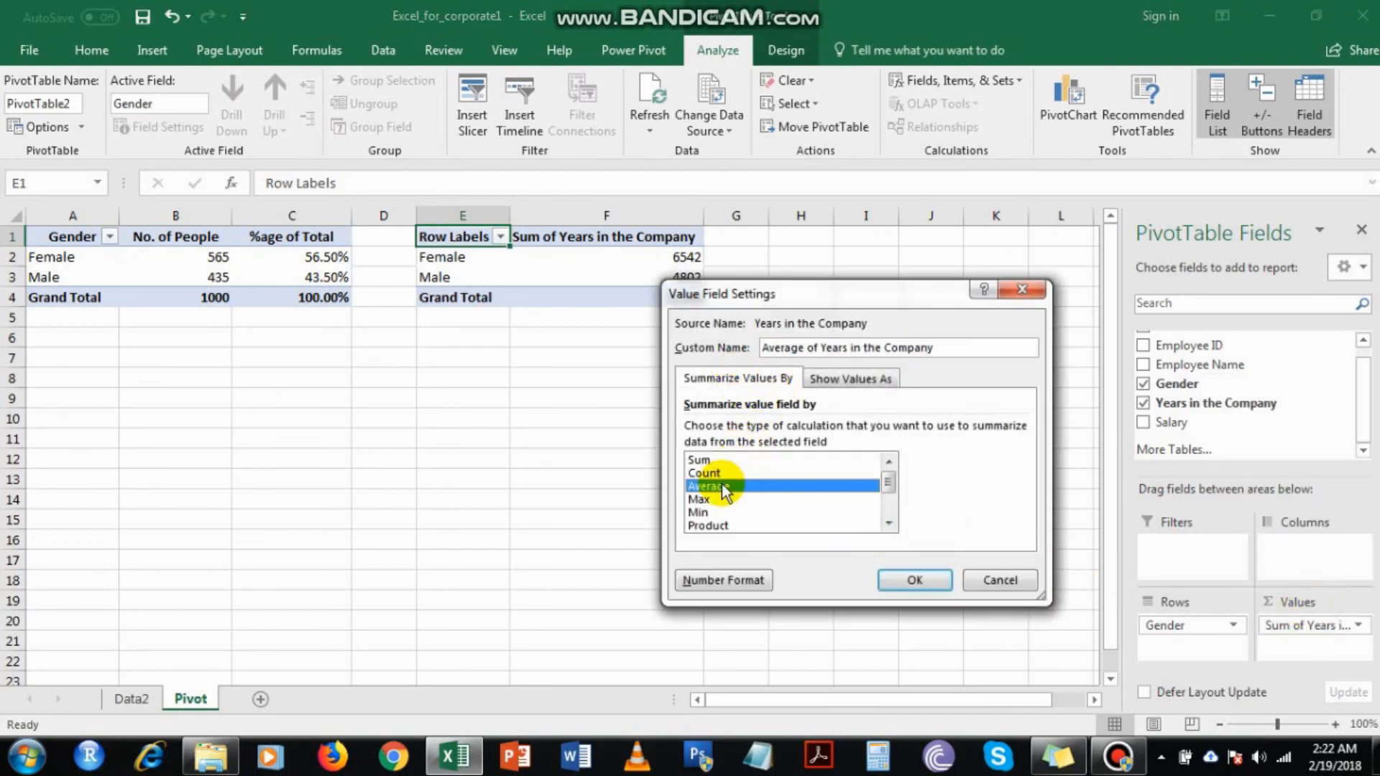
left_click(907, 582)
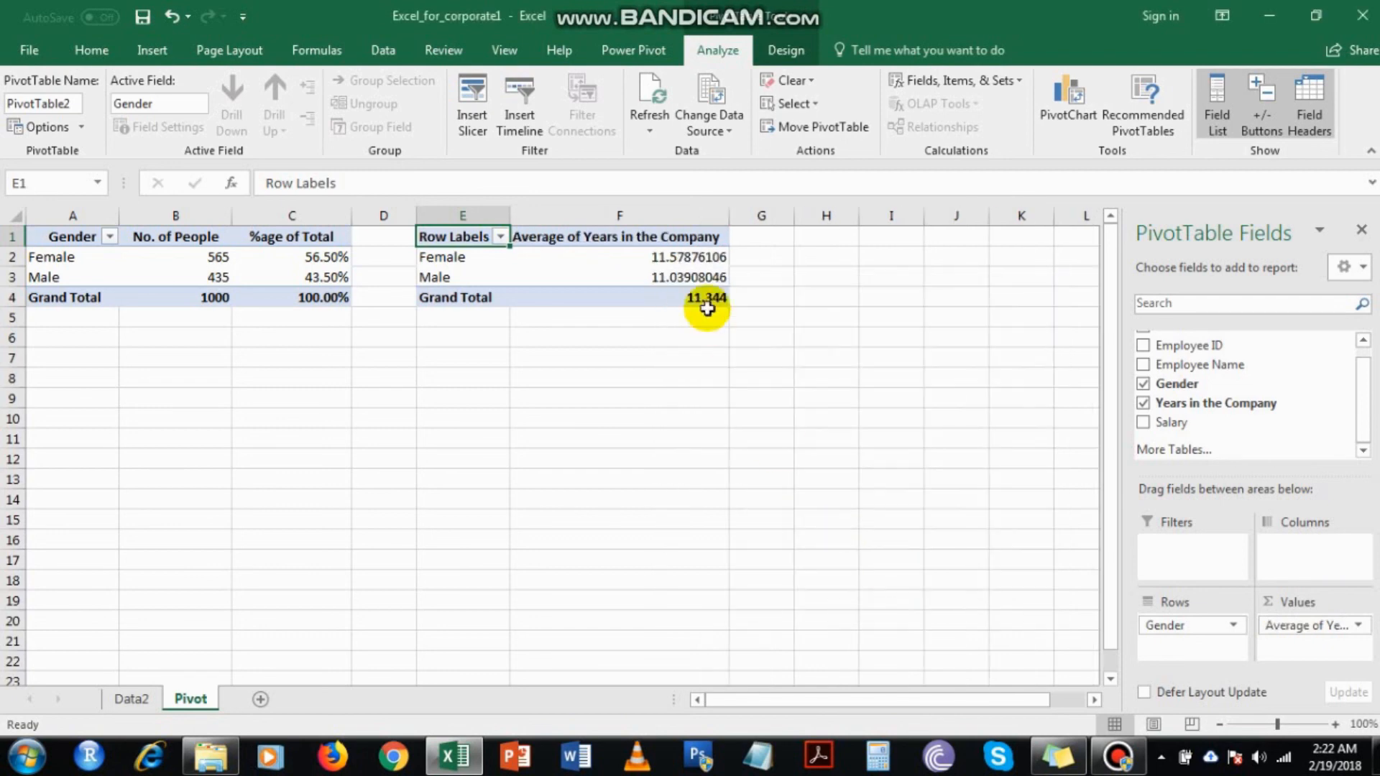
- Apply the comma number style to the average years values in F2:F4
left_click(684, 257)
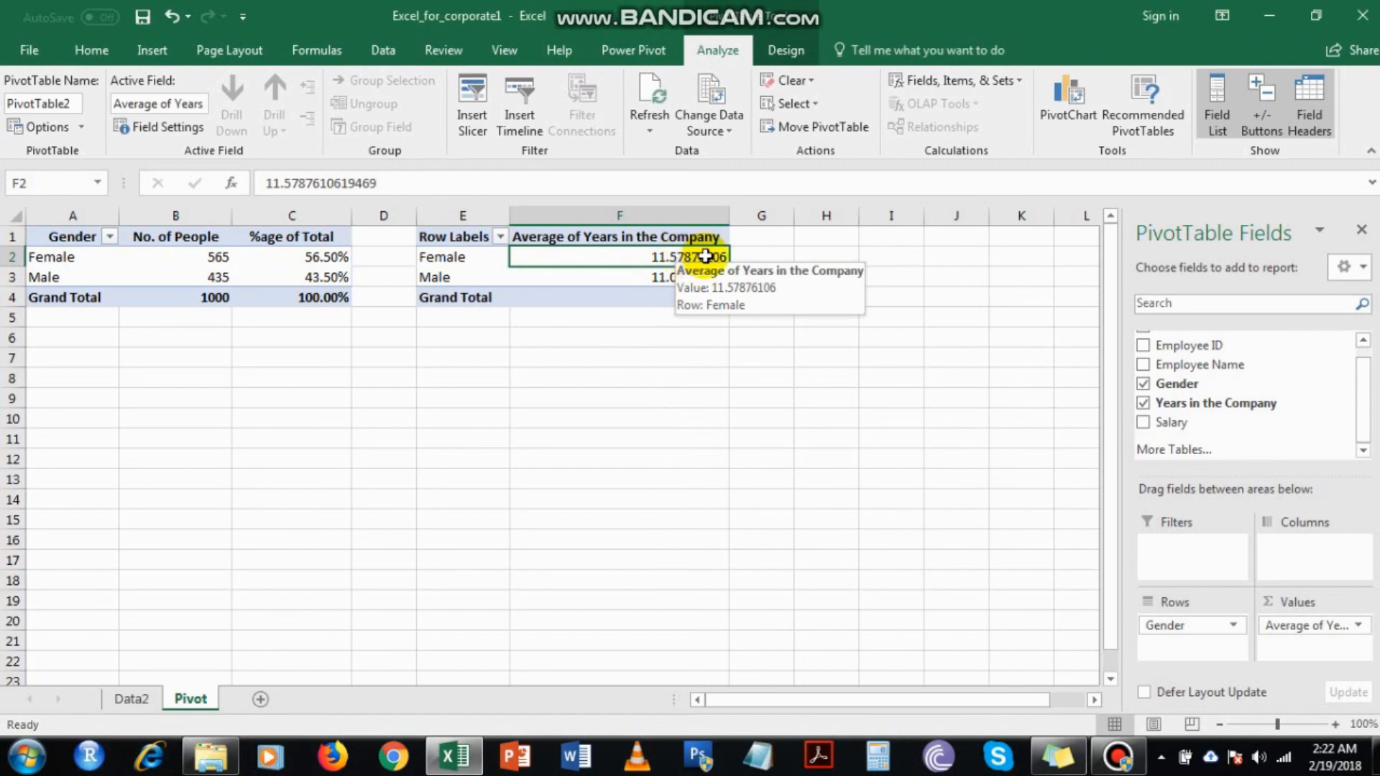
left_click_drag(682, 259, 656, 299)
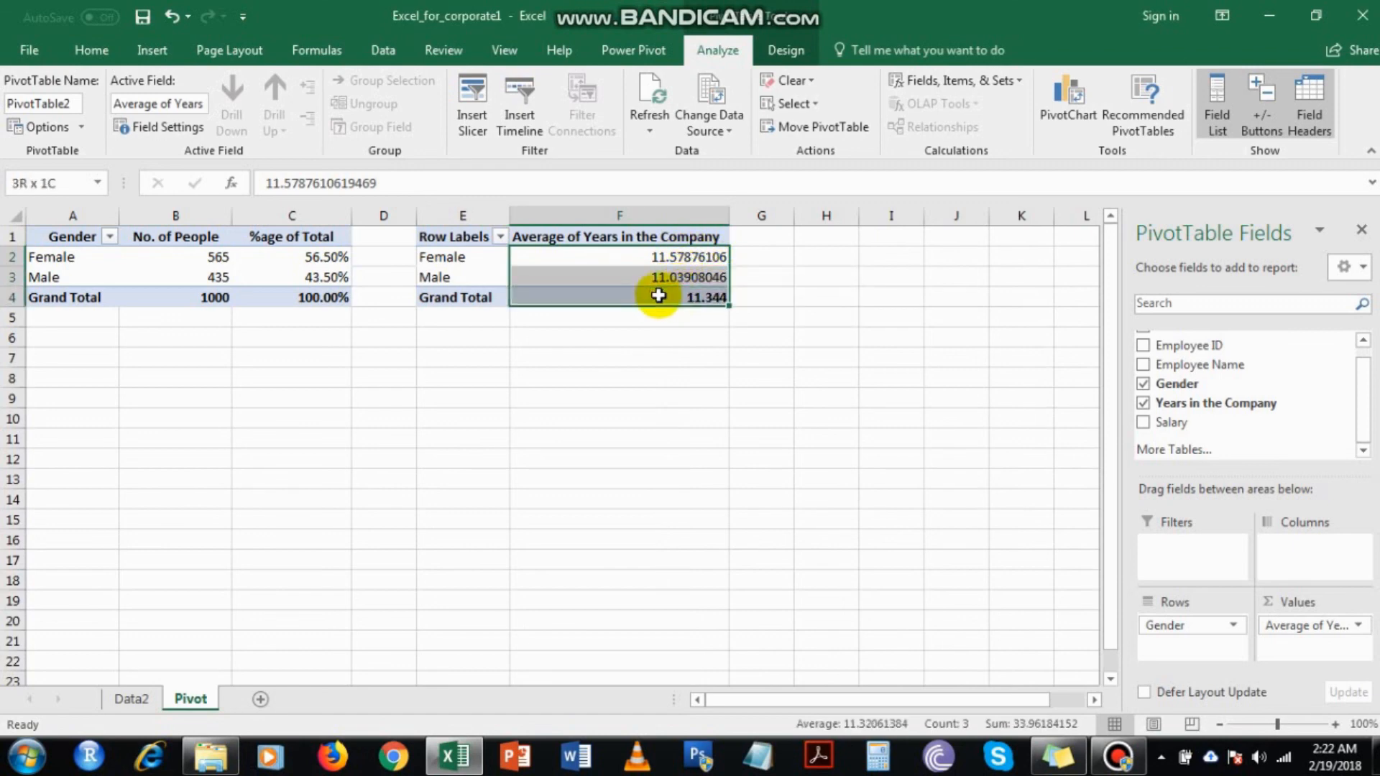
left_click(92, 49)
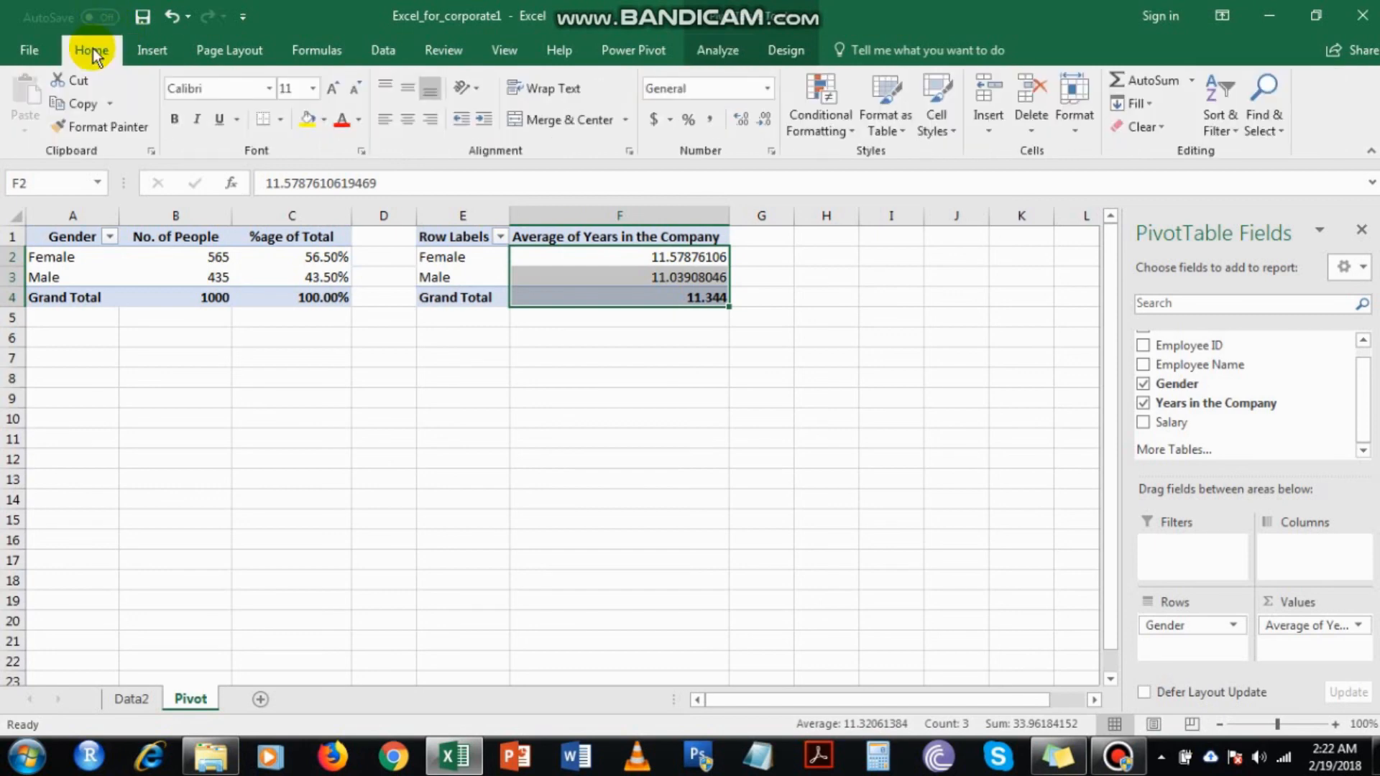
left_click(713, 122)
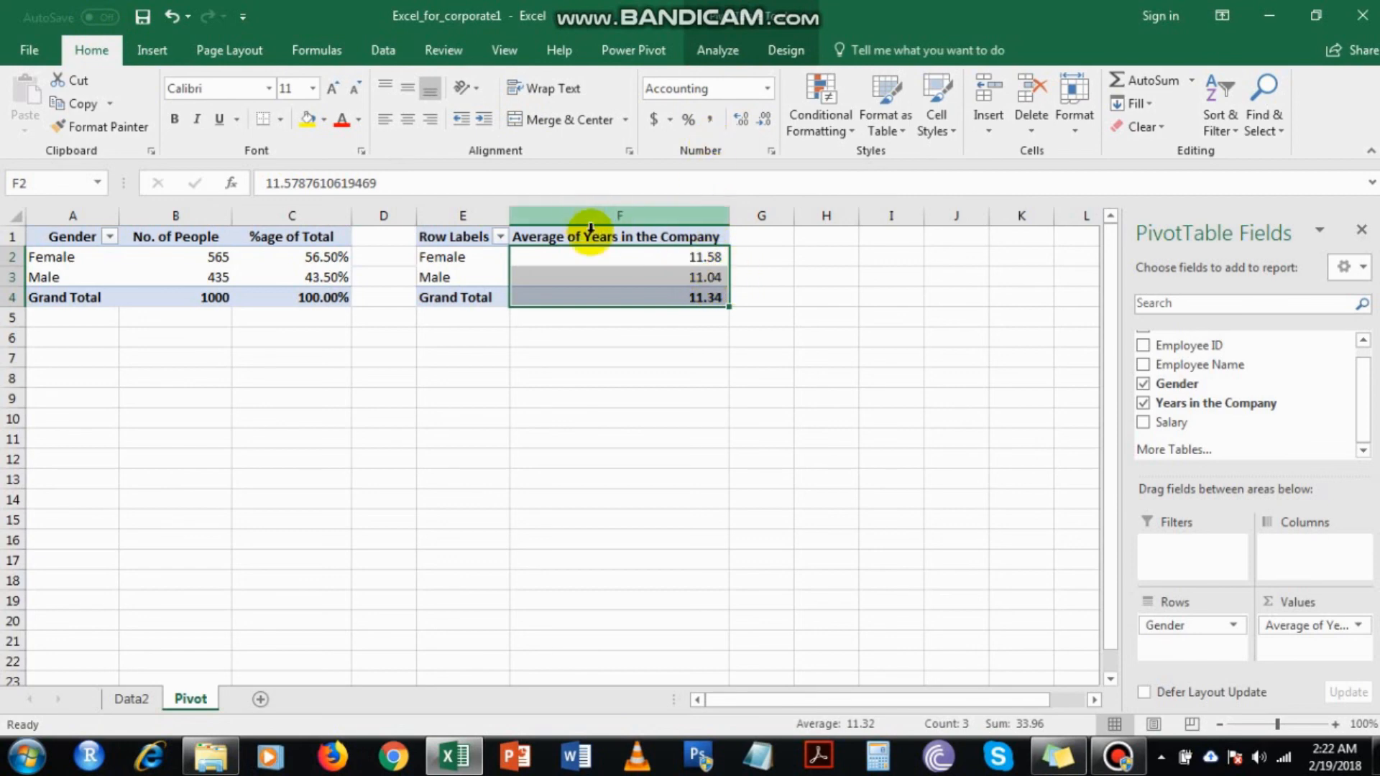
- Rename the row labels header in E1 of the average years pivot table as Gender
left_click(627, 237)
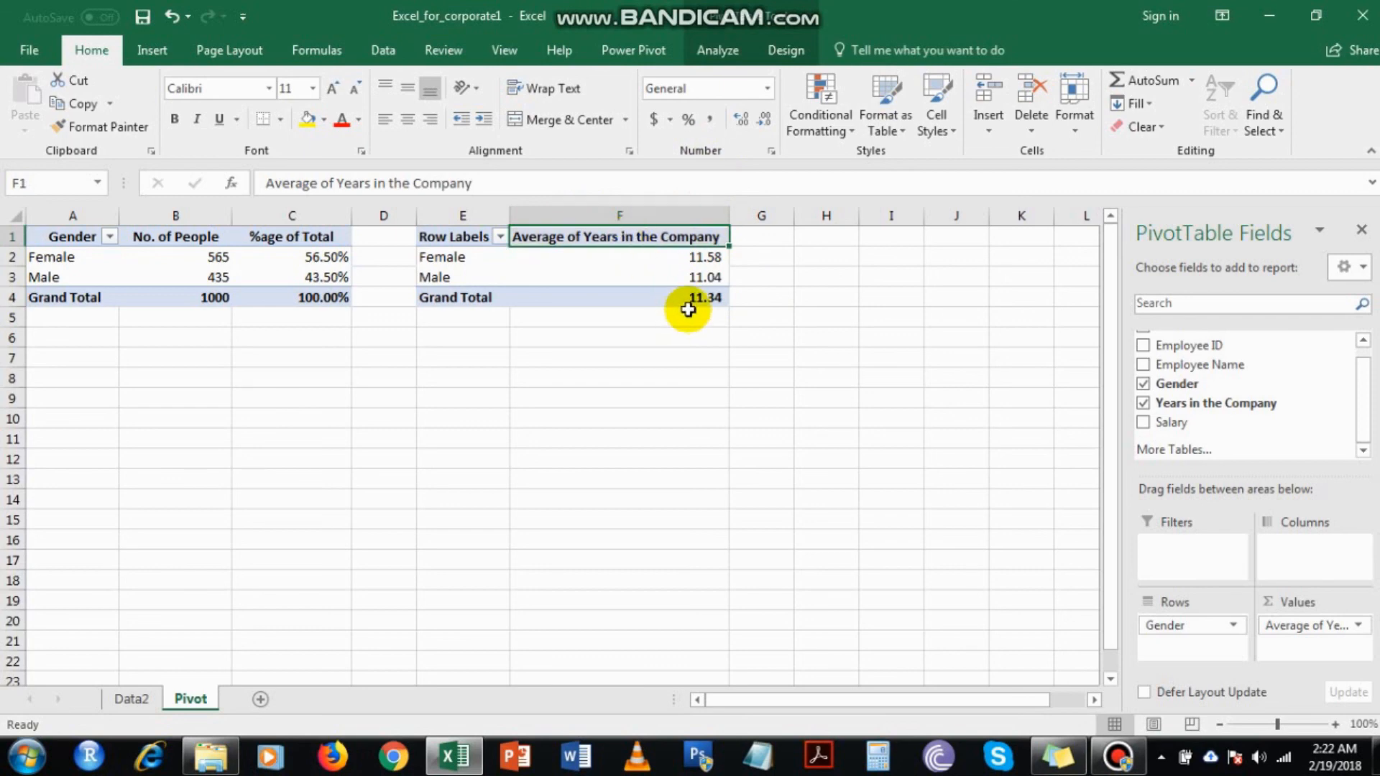
left_click(819, 241)
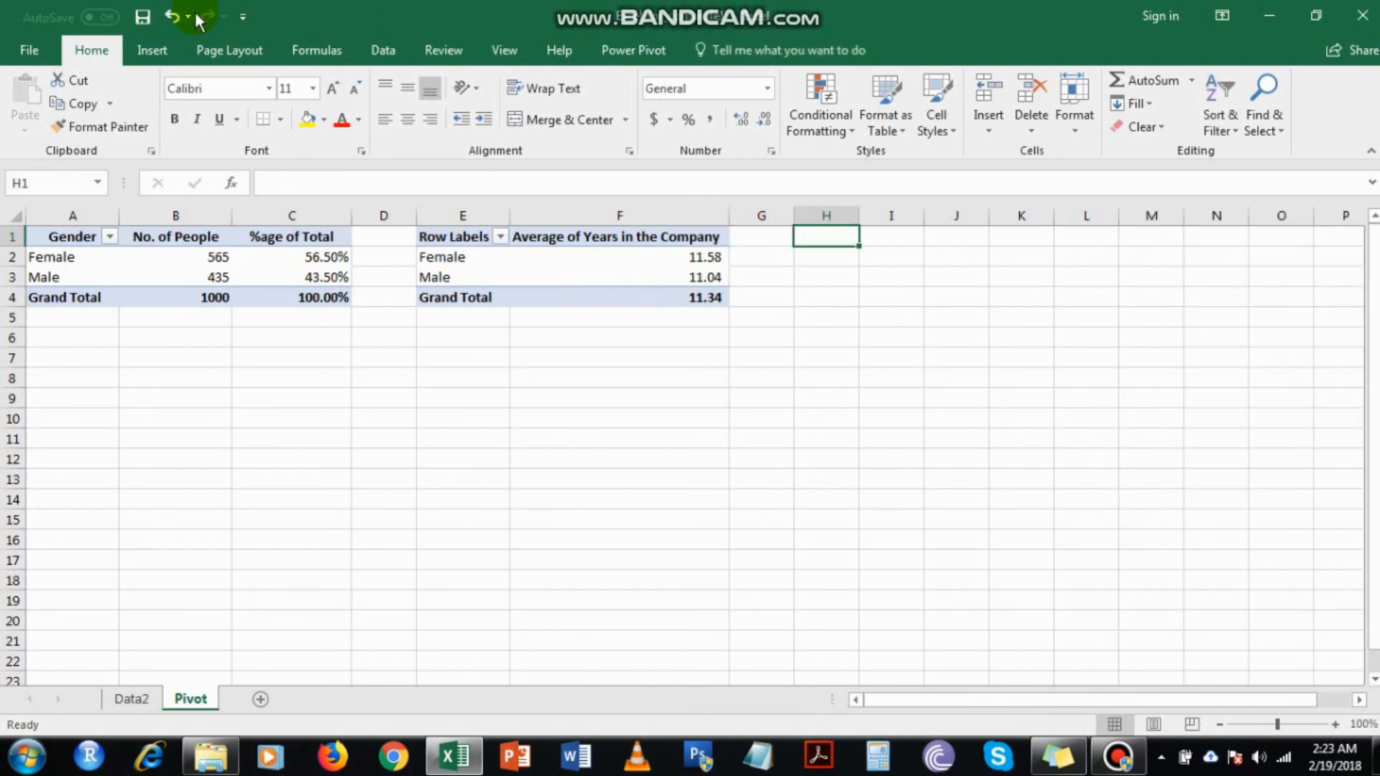
left_click(451, 243)
type("Gender")
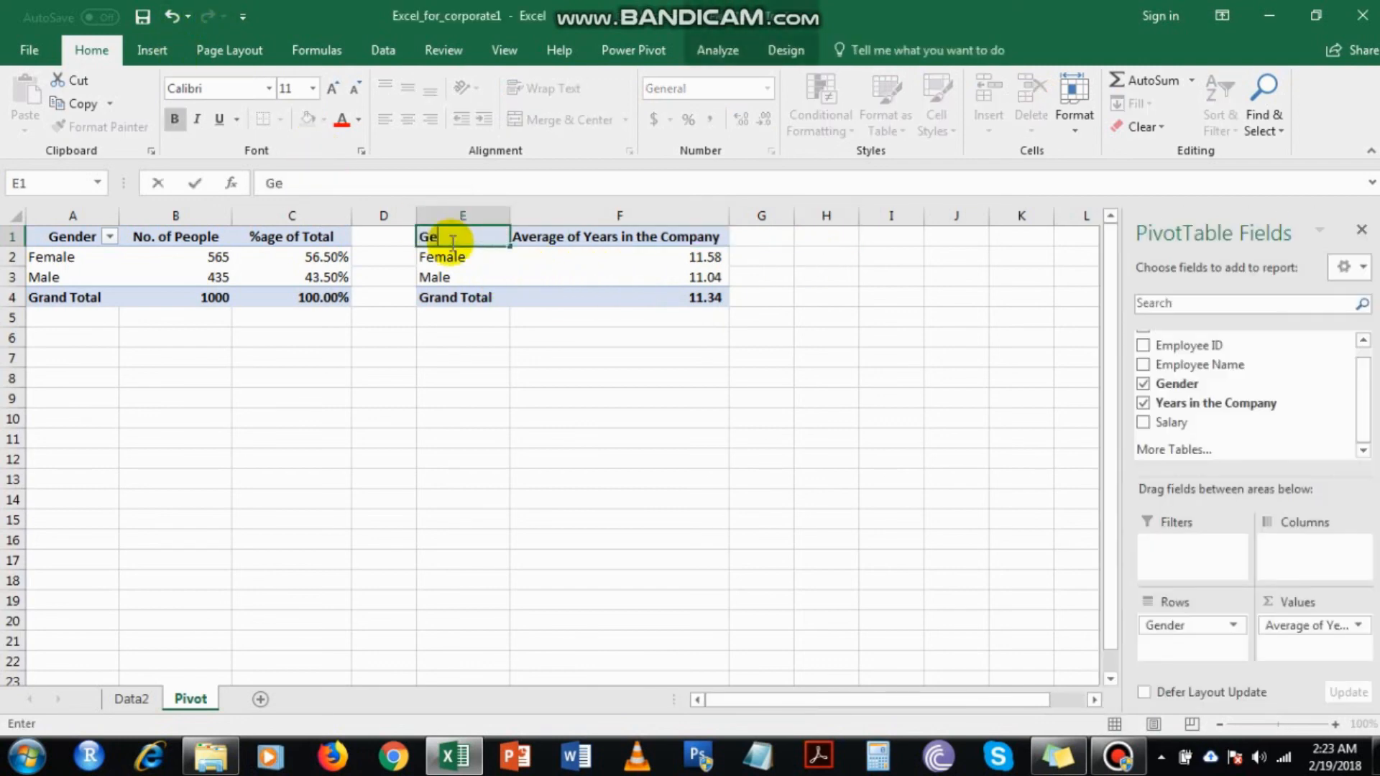
key("Return")
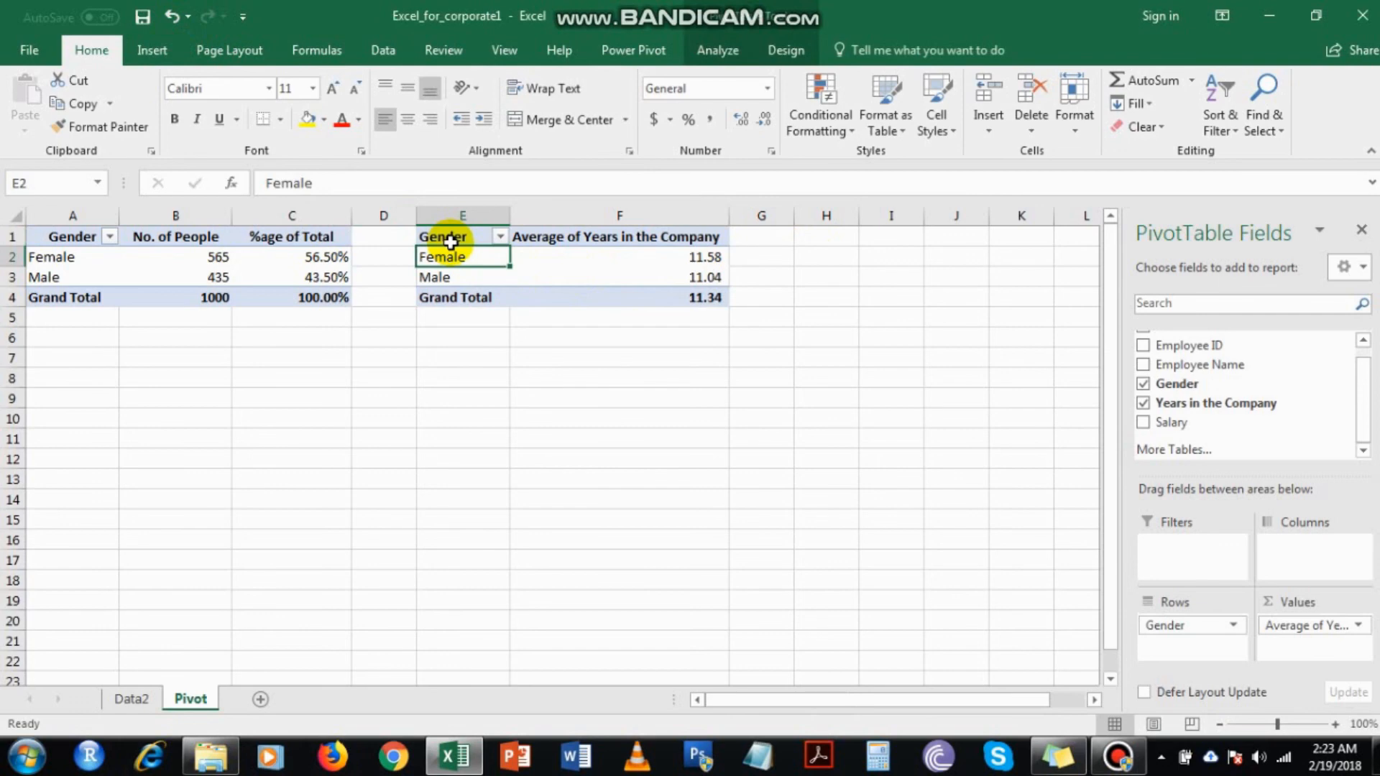
- Create a third pivot table from the employees table at cell H1 of the Pivot sheet
left_click(824, 244)
left_click(152, 50)
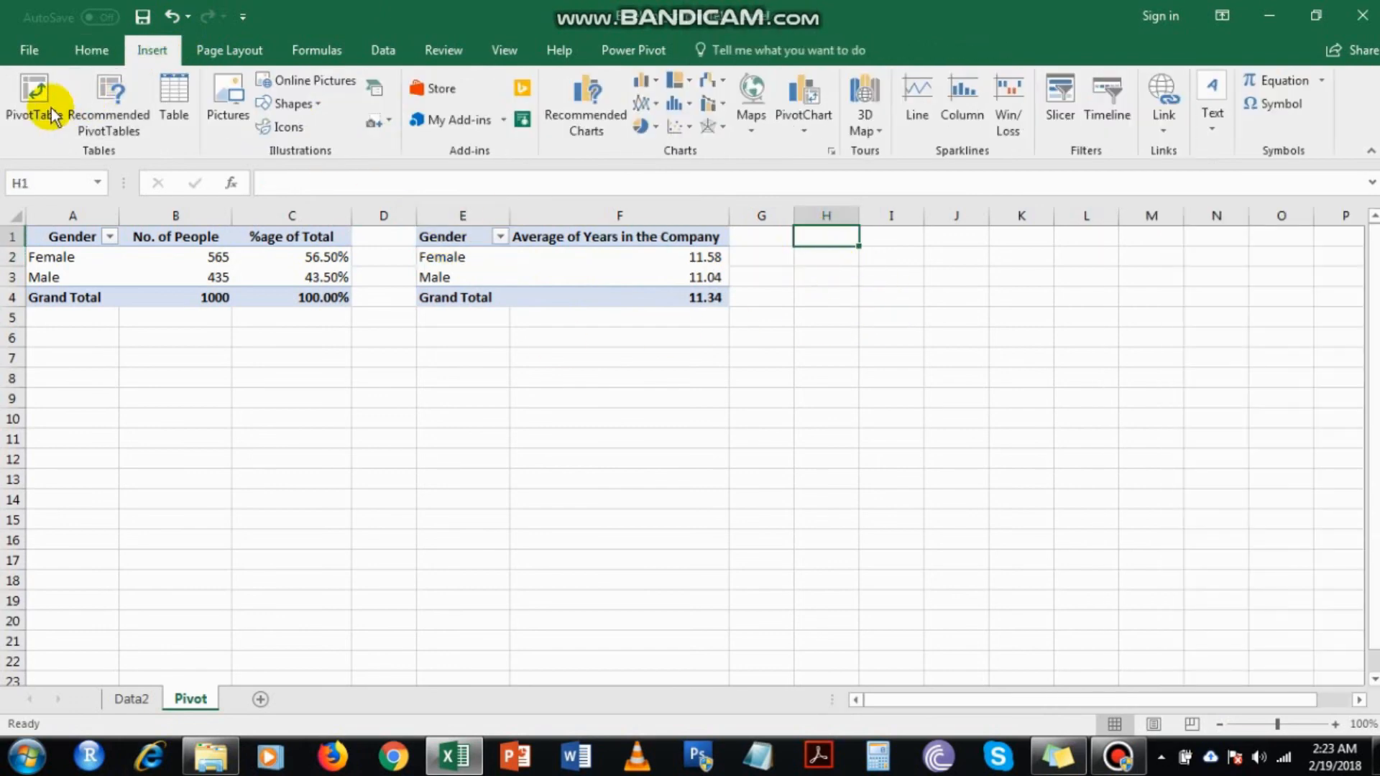
left_click(39, 104)
type("employe")
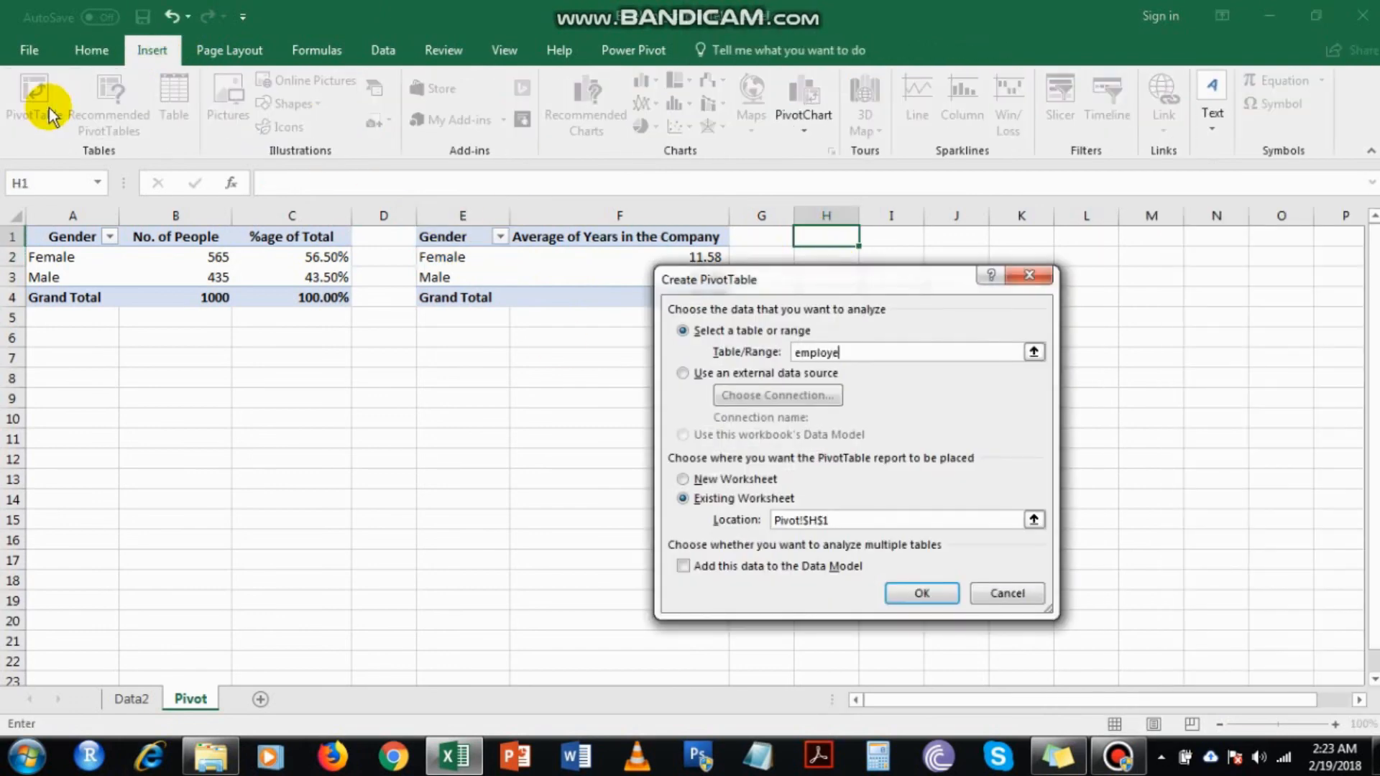
type("es")
key("Return")
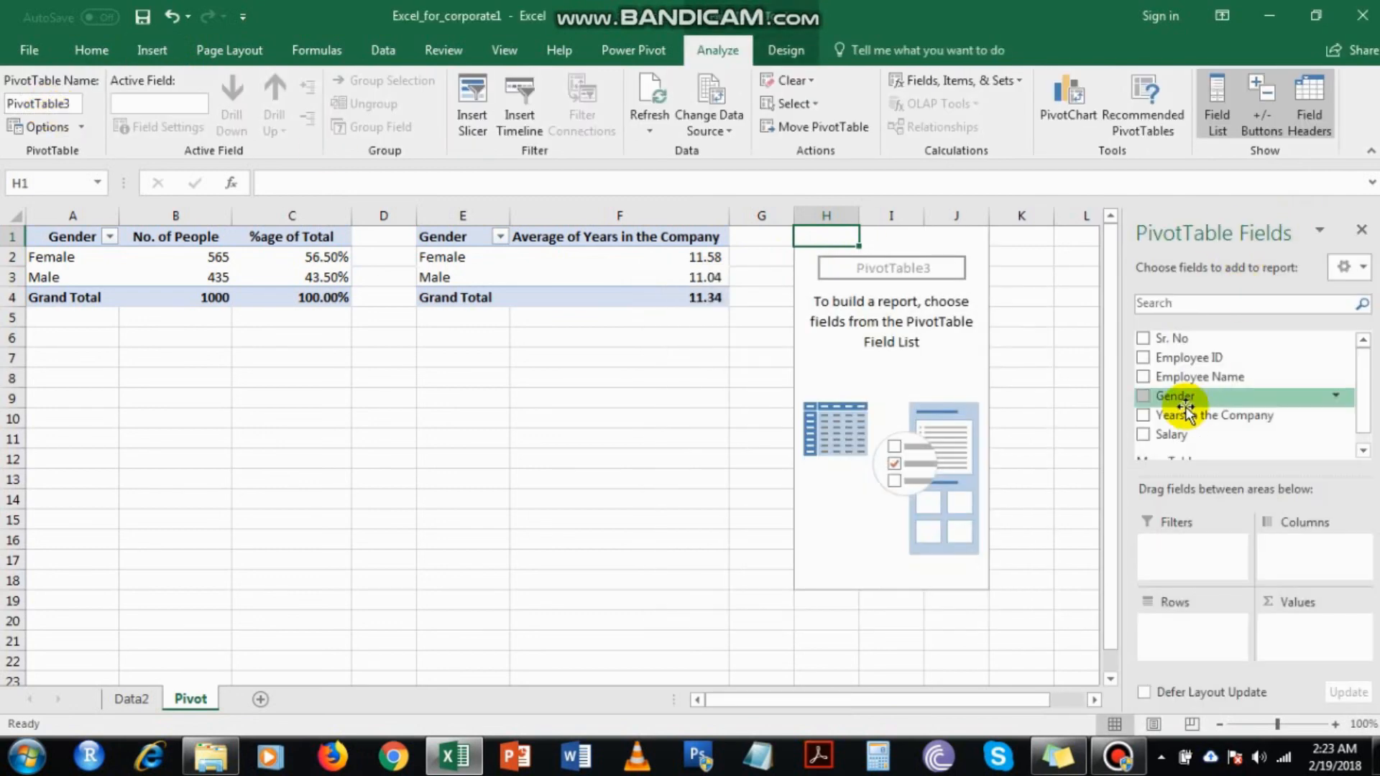
- Add Gender to the rows and Salary to the values of the third pivot table, summarizing Salary by Average
left_click_drag(1184, 408, 1193, 640)
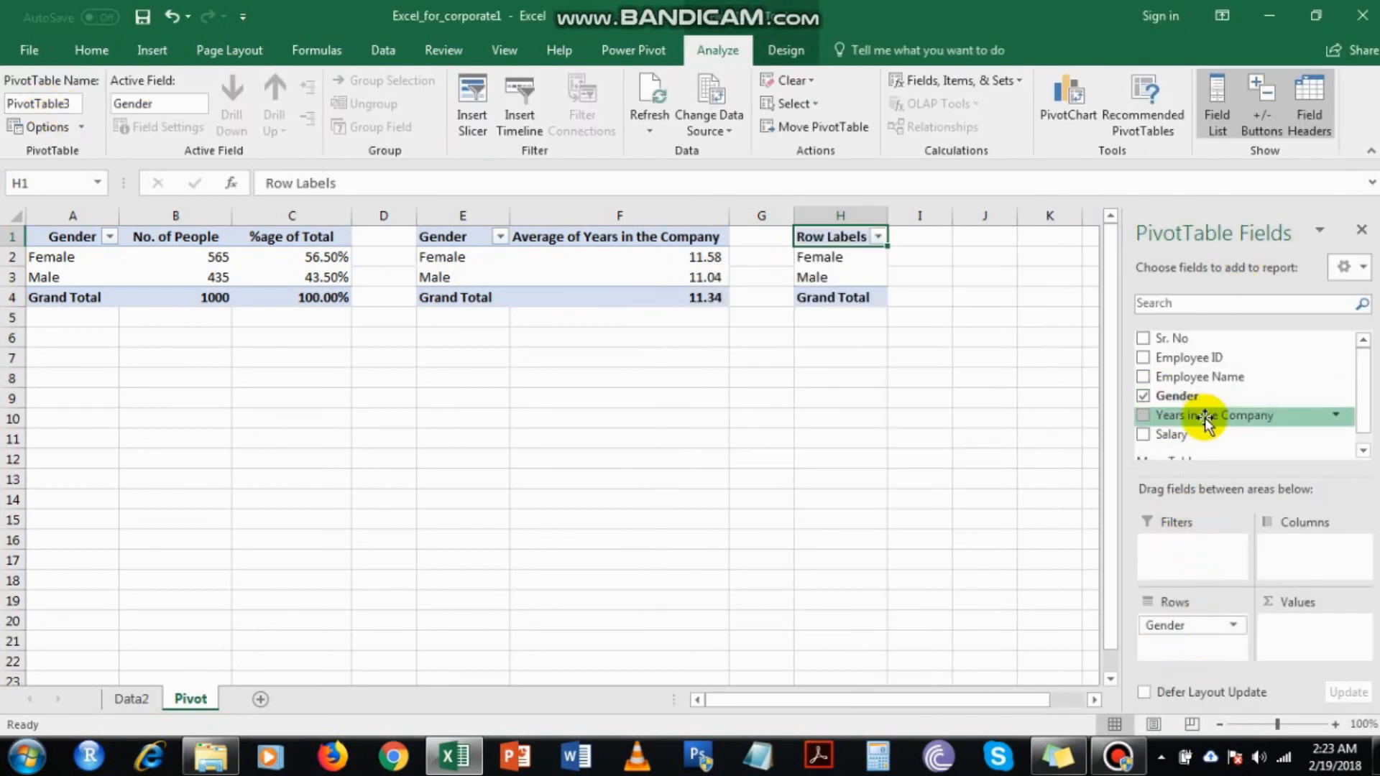
left_click_drag(1204, 433, 1288, 630)
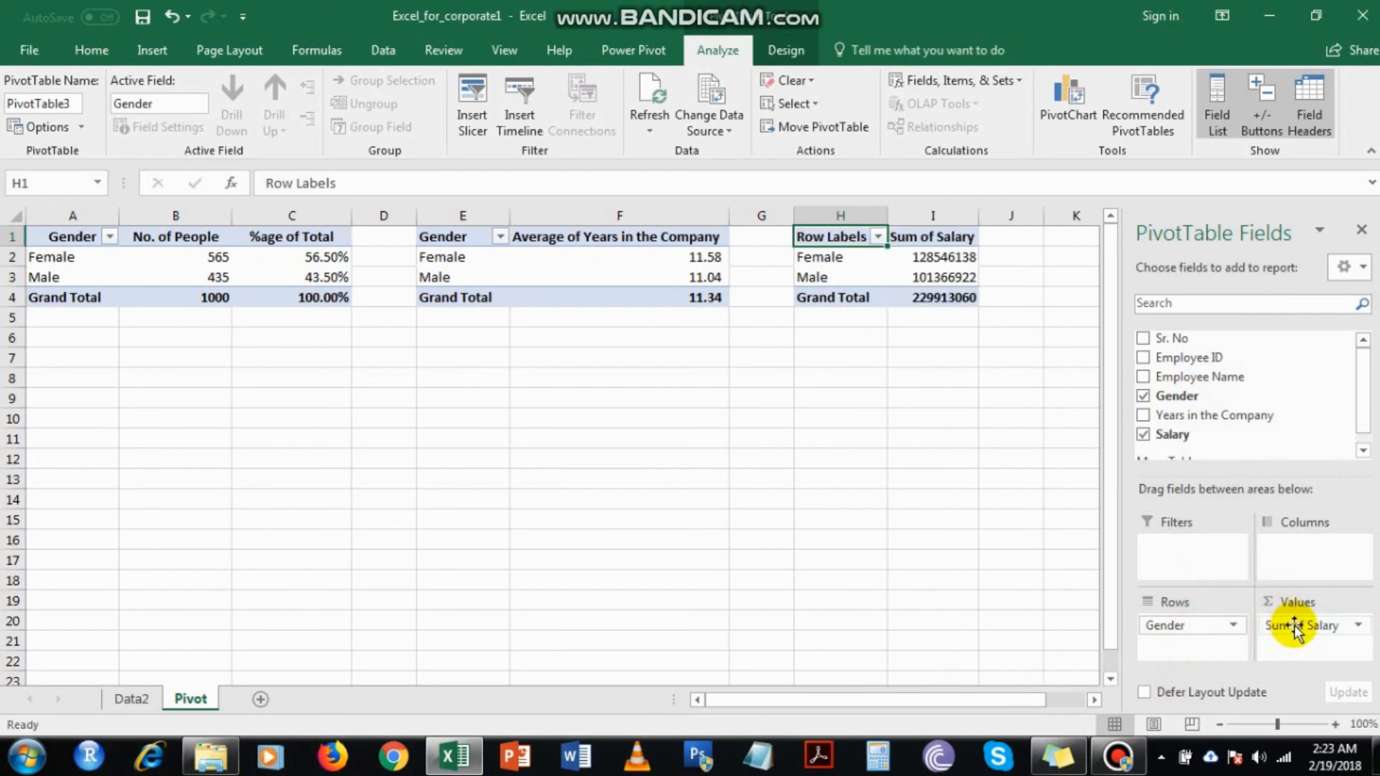
left_click(1296, 626)
left_click(1295, 614)
left_click(707, 486)
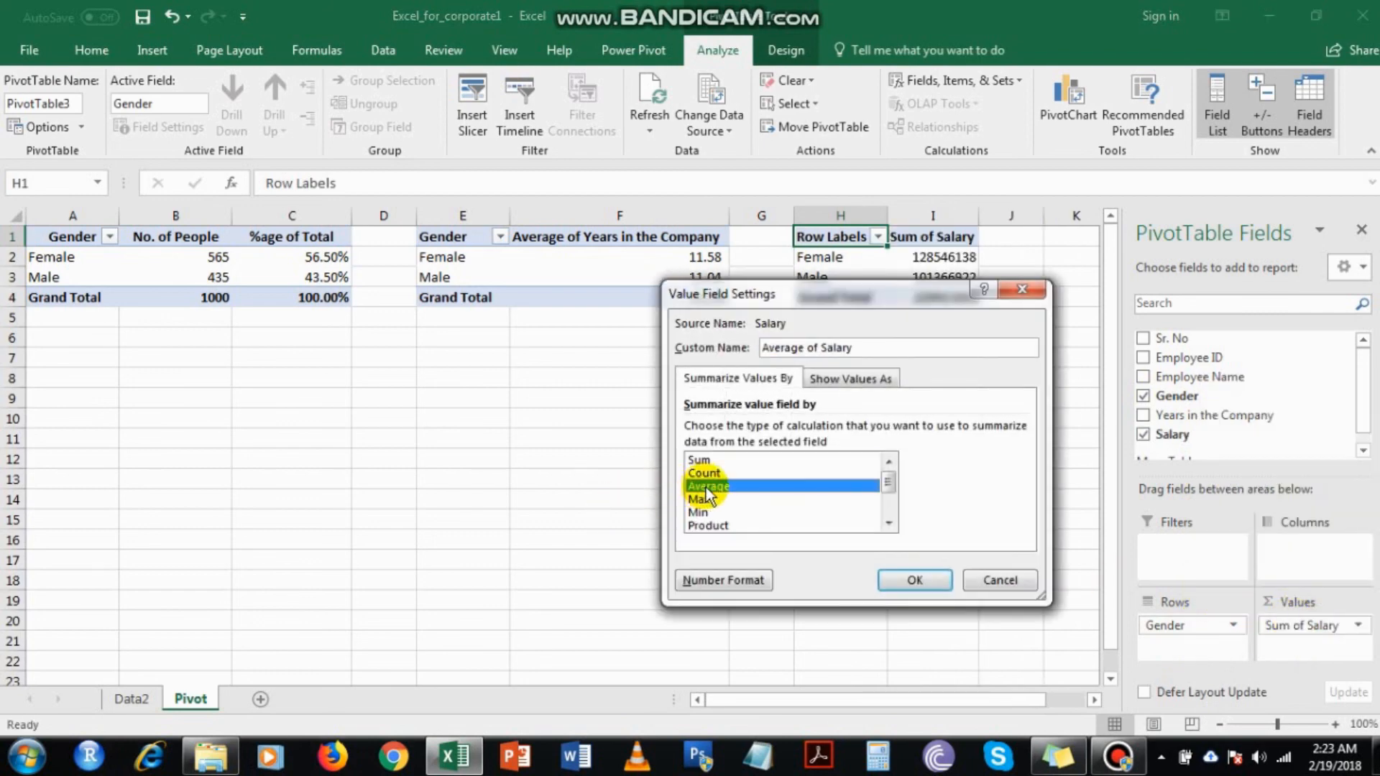
left_click(898, 591)
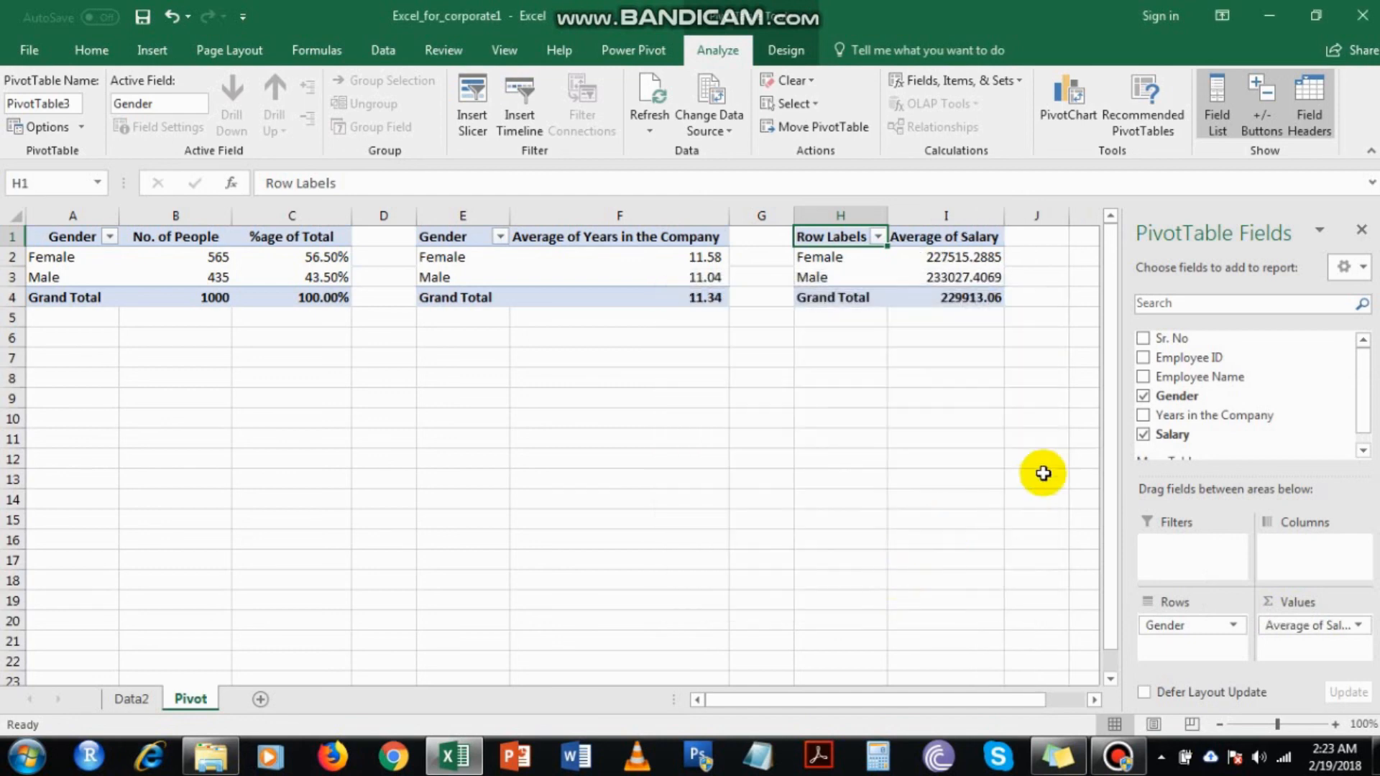
- Format the average salary values in I2:I4 with the comma number style and no decimal places
left_click_drag(983, 257, 980, 295)
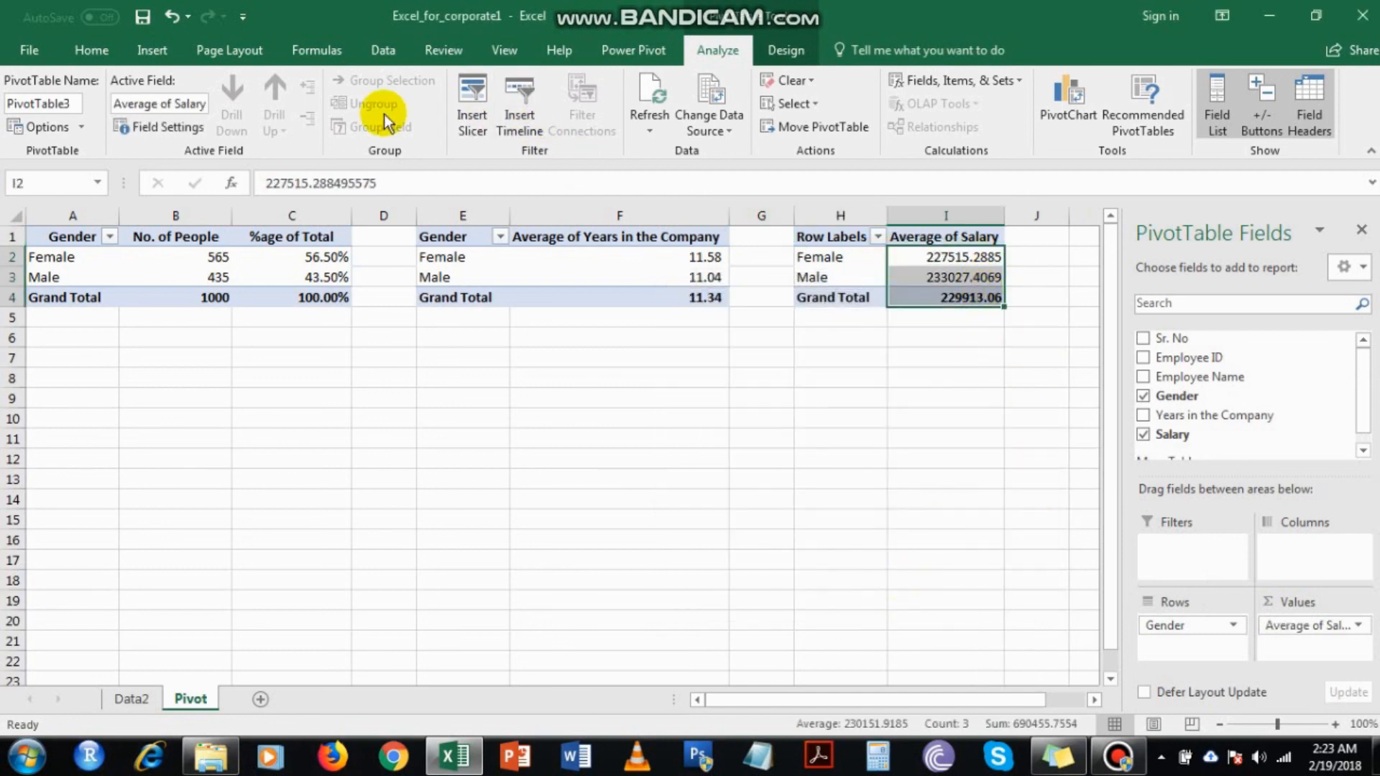
left_click(92, 51)
left_click(687, 121)
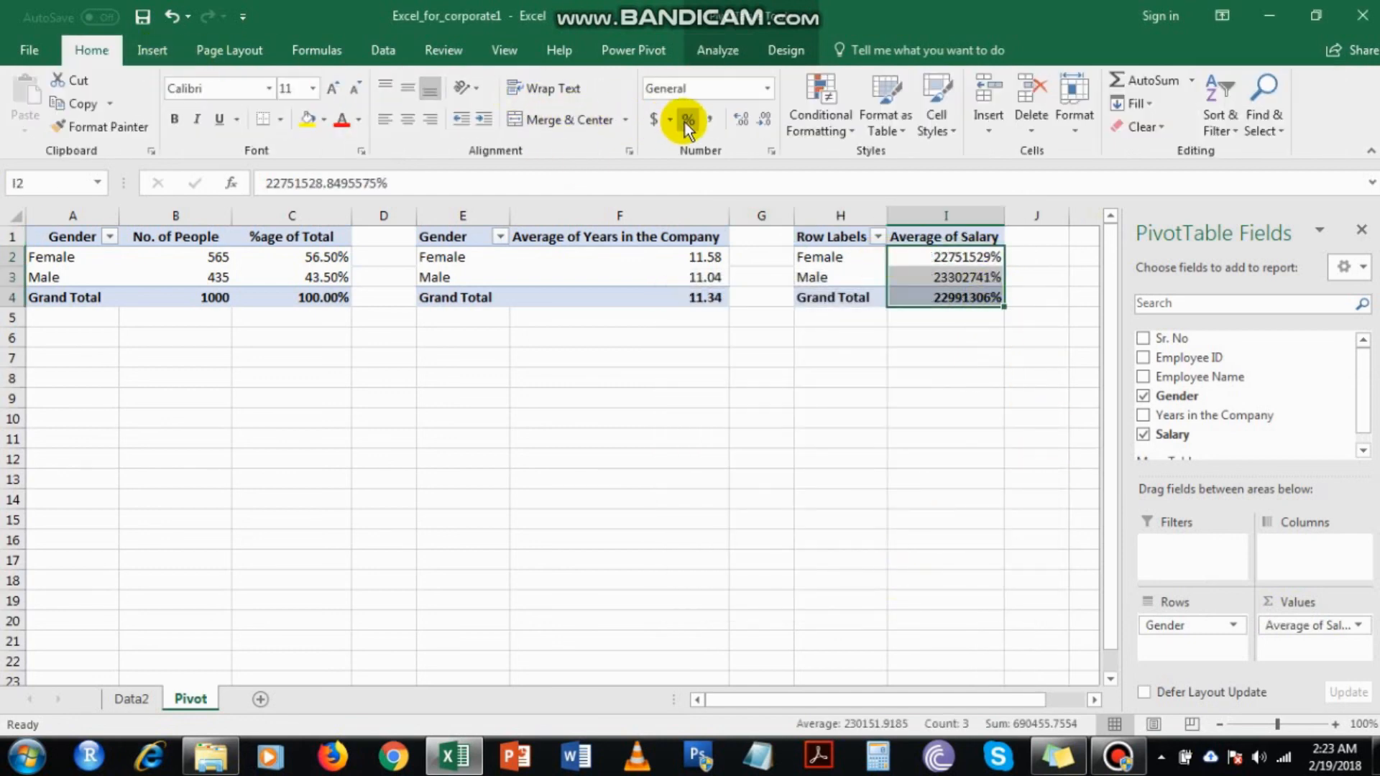
left_click(960, 279)
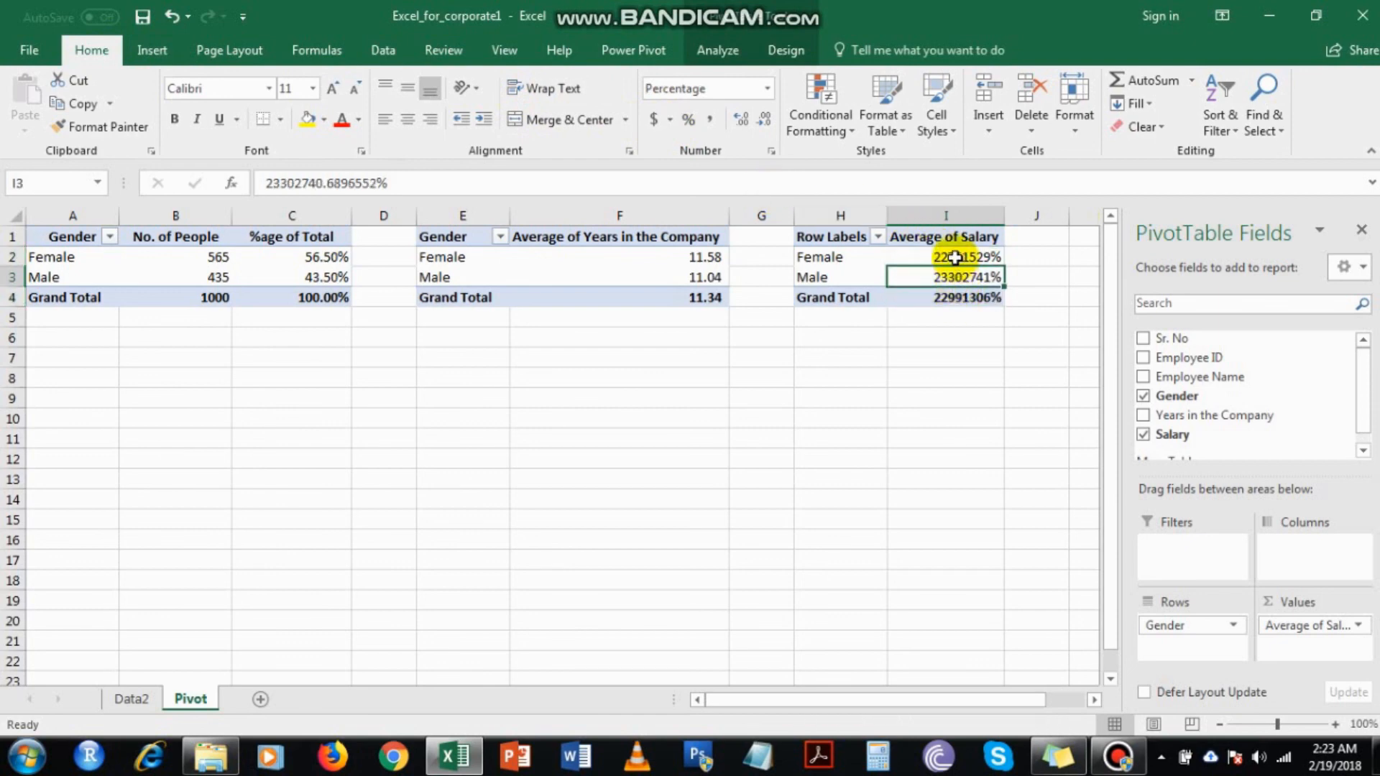
key("ctrl+z")
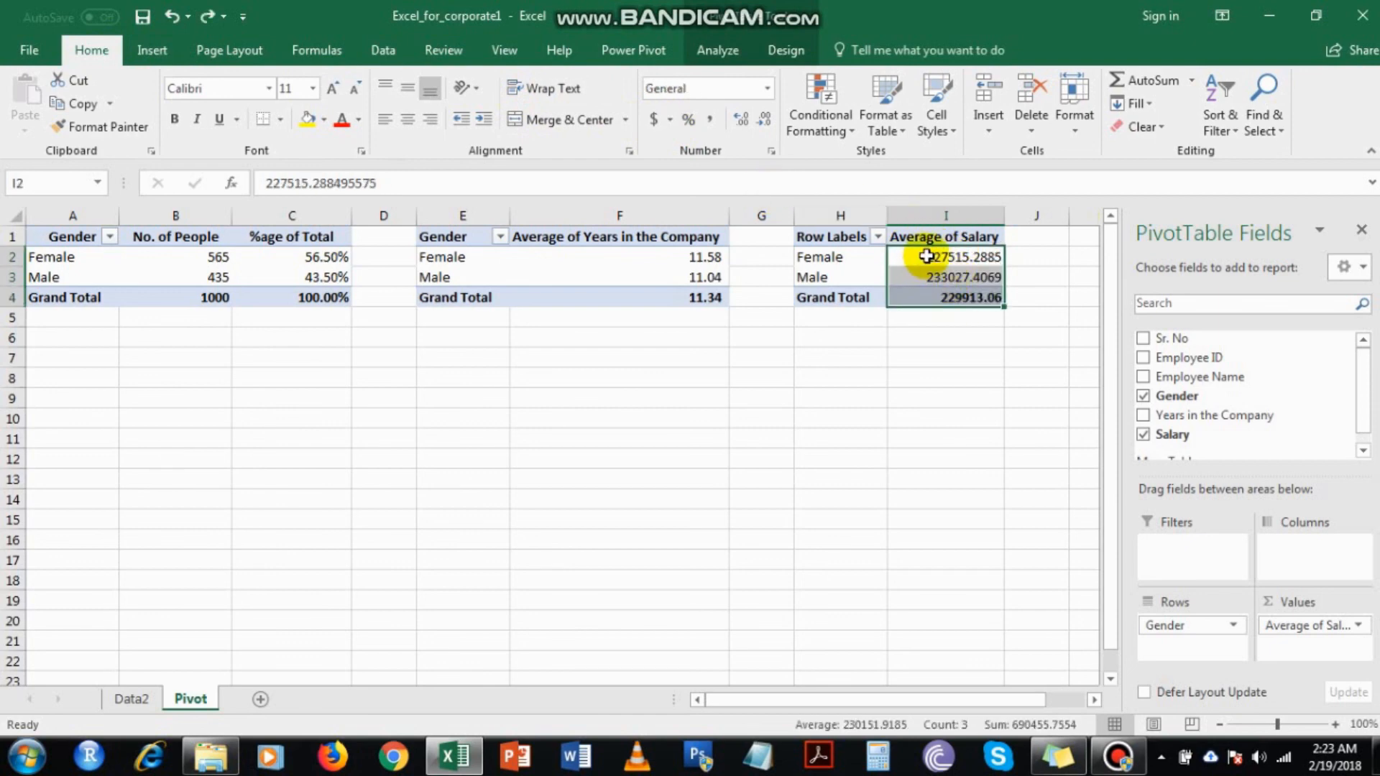
left_click(710, 120)
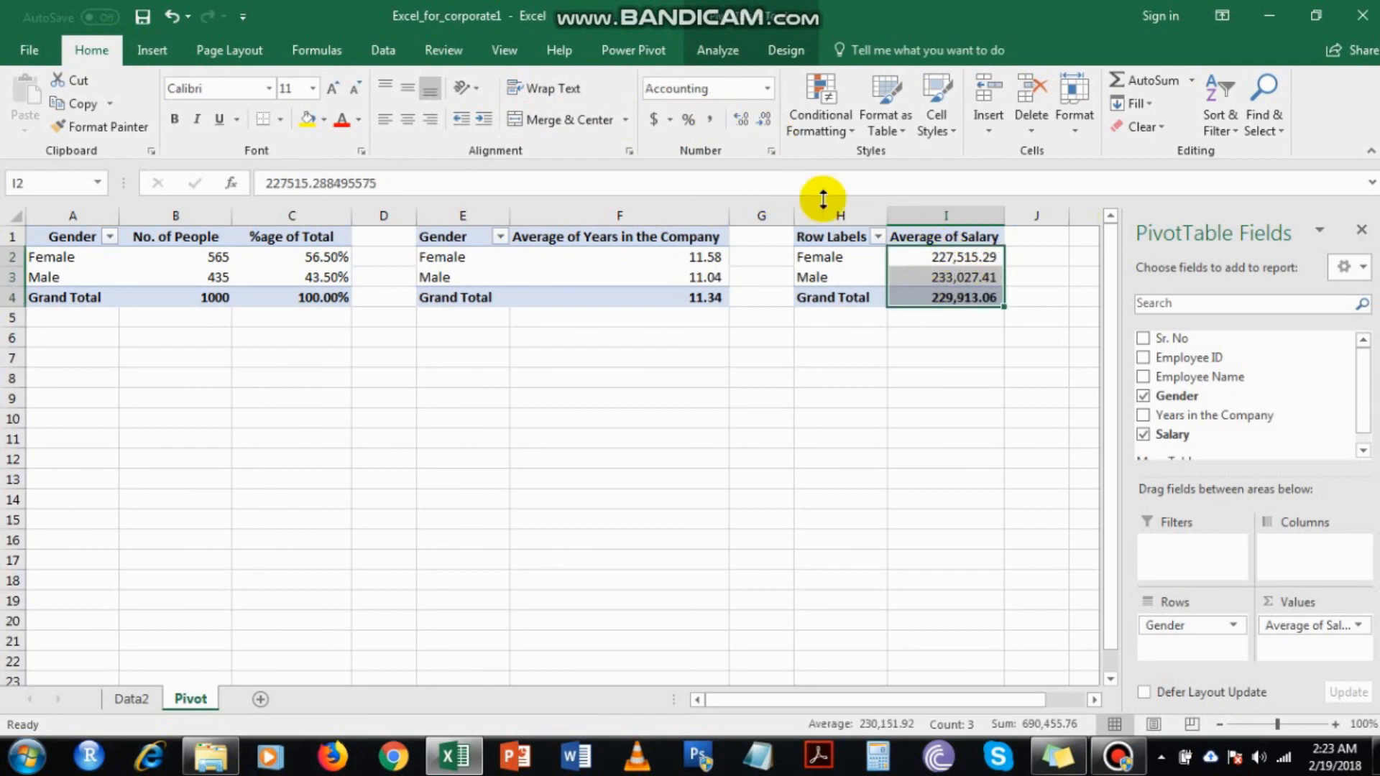
left_click(762, 122)
left_click(762, 123)
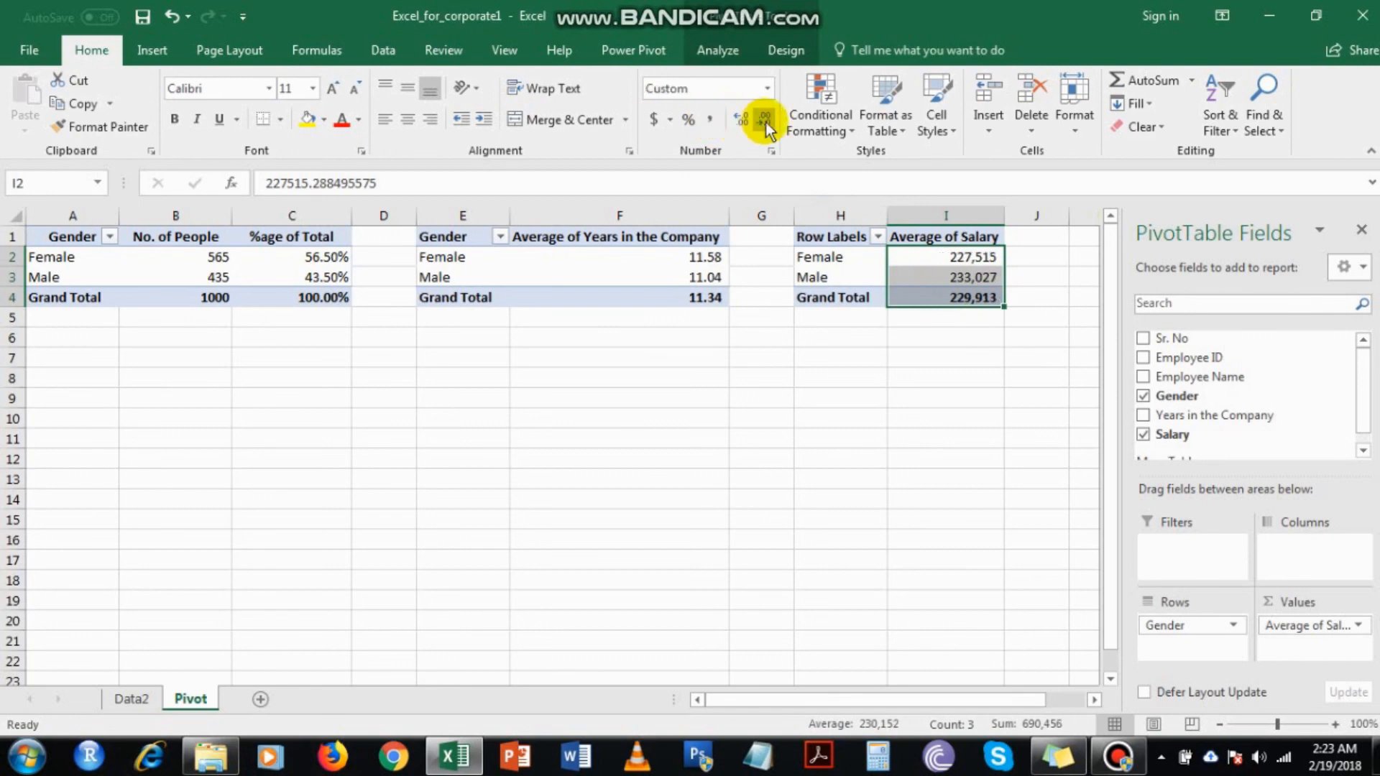
- Hide the PivotTable field list and inspect the female and grand total average salaries in the third pivot table
left_click(952, 297)
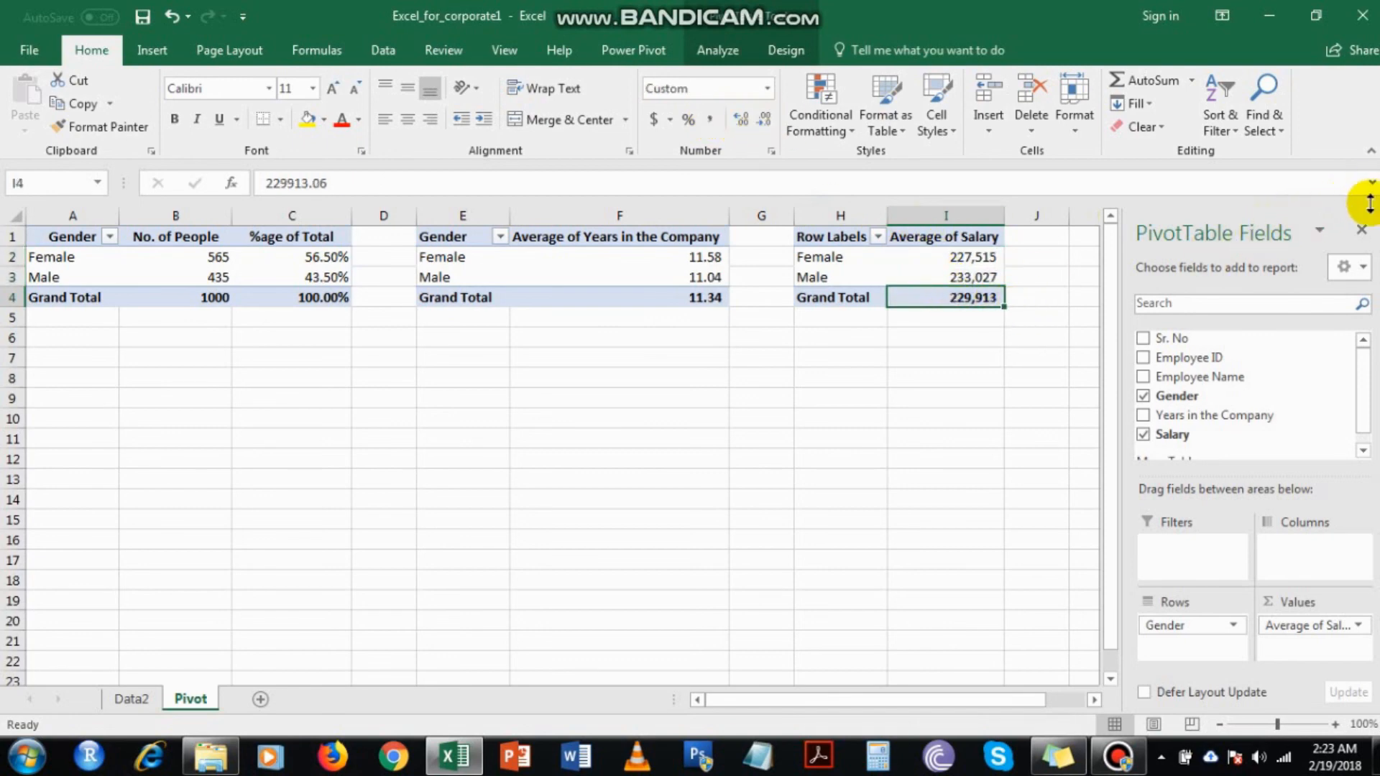
left_click(1363, 229)
left_click(957, 259)
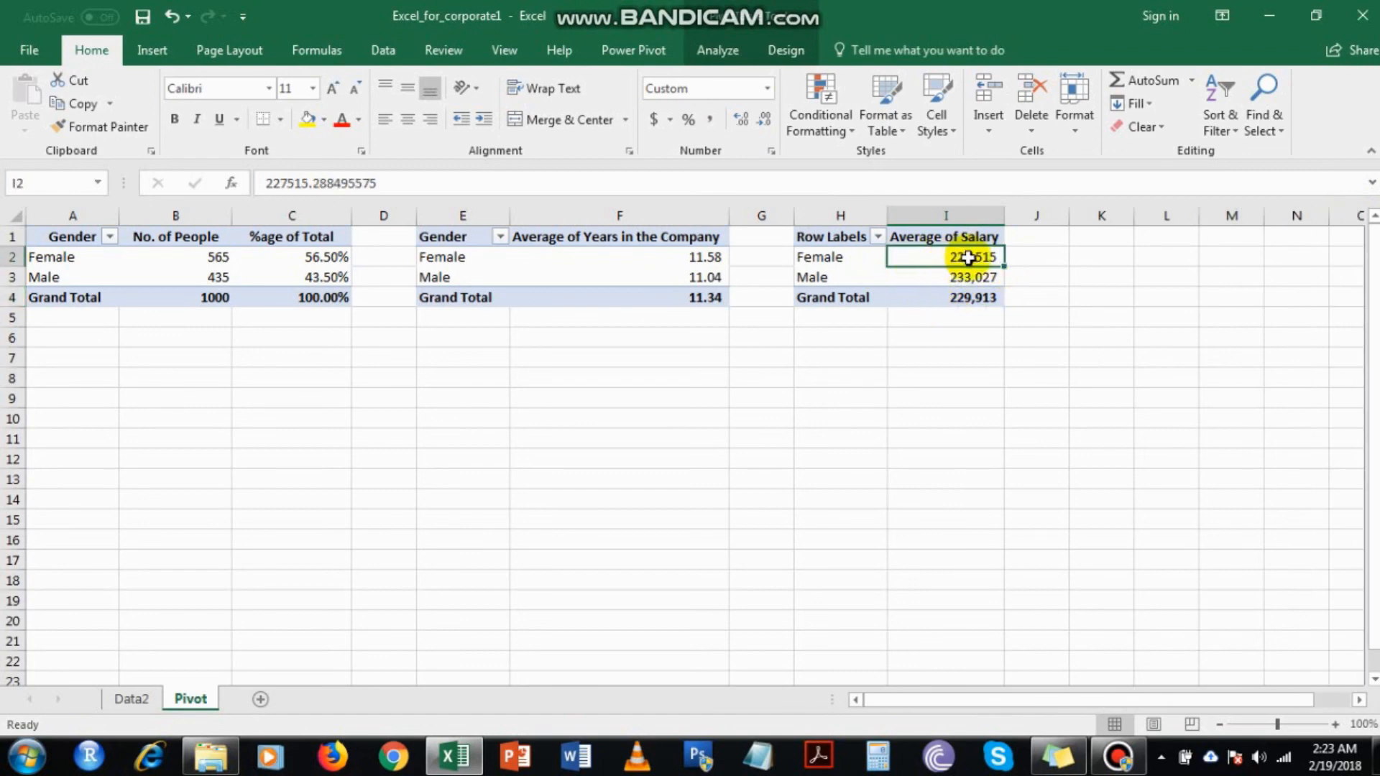
left_click(981, 295)
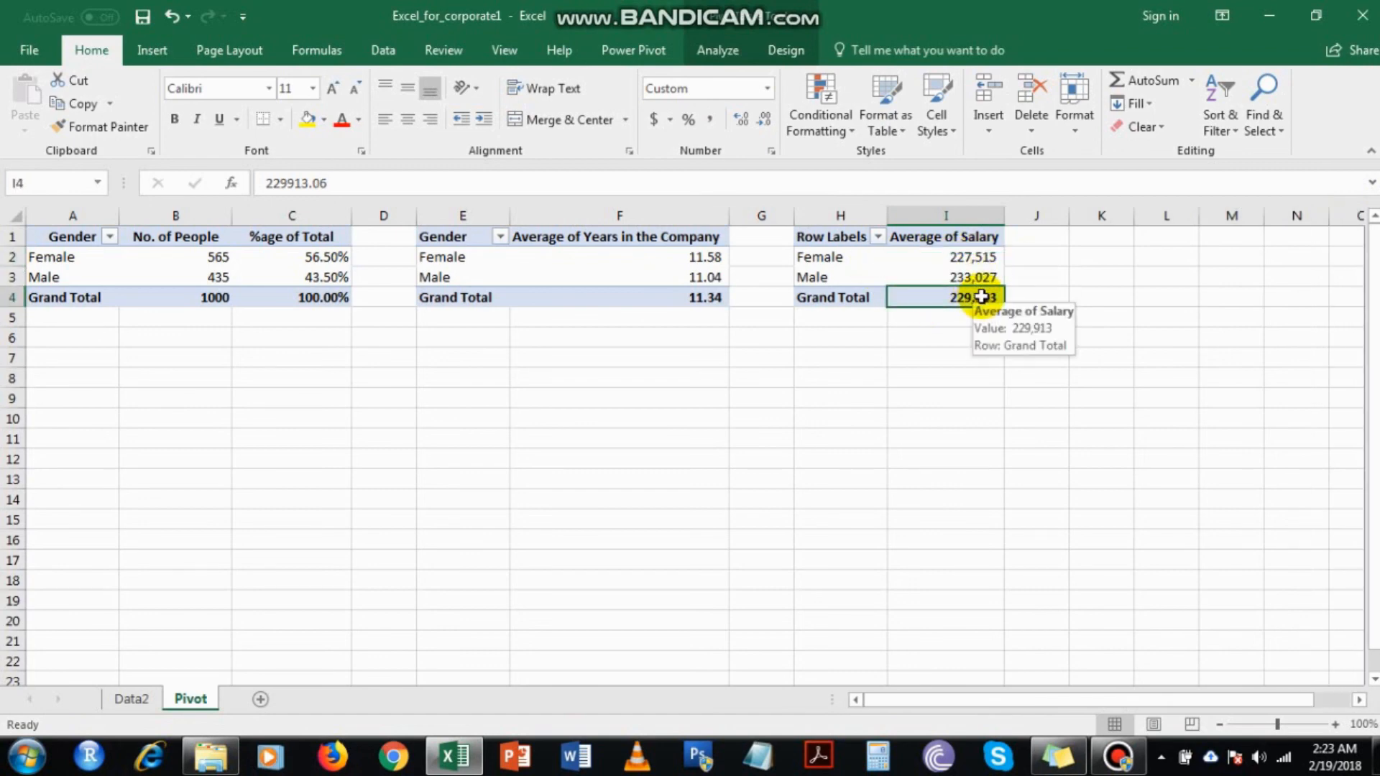